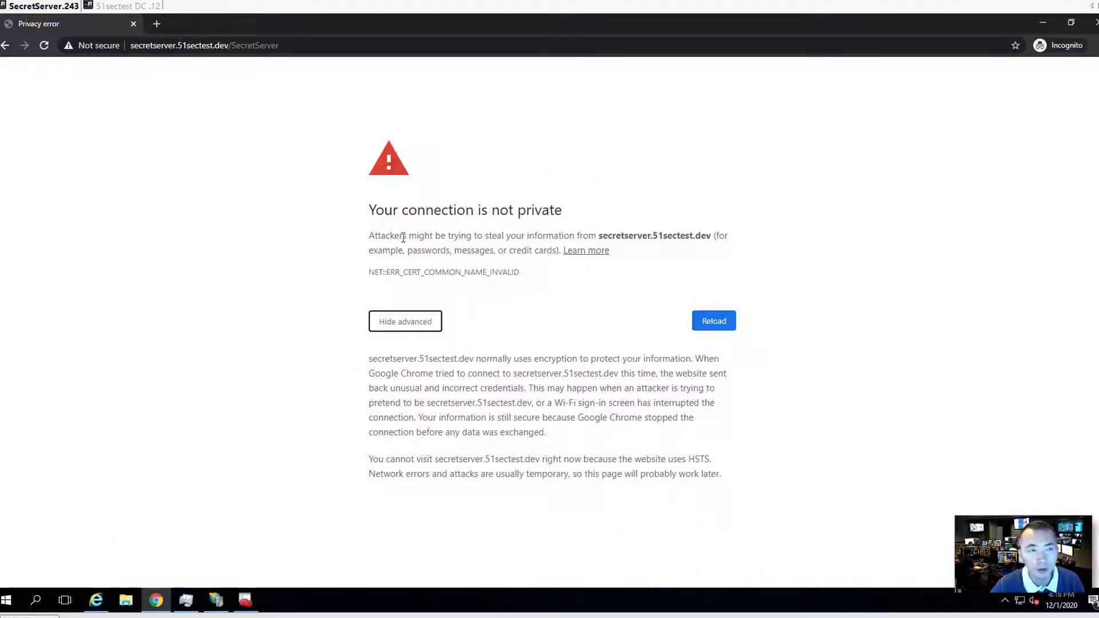
# Step: In Chrome, reveal the certificate details behind the NET::ERR_CERT_COMMON_NAME_INVALID error
pyautogui.click(94, 48)
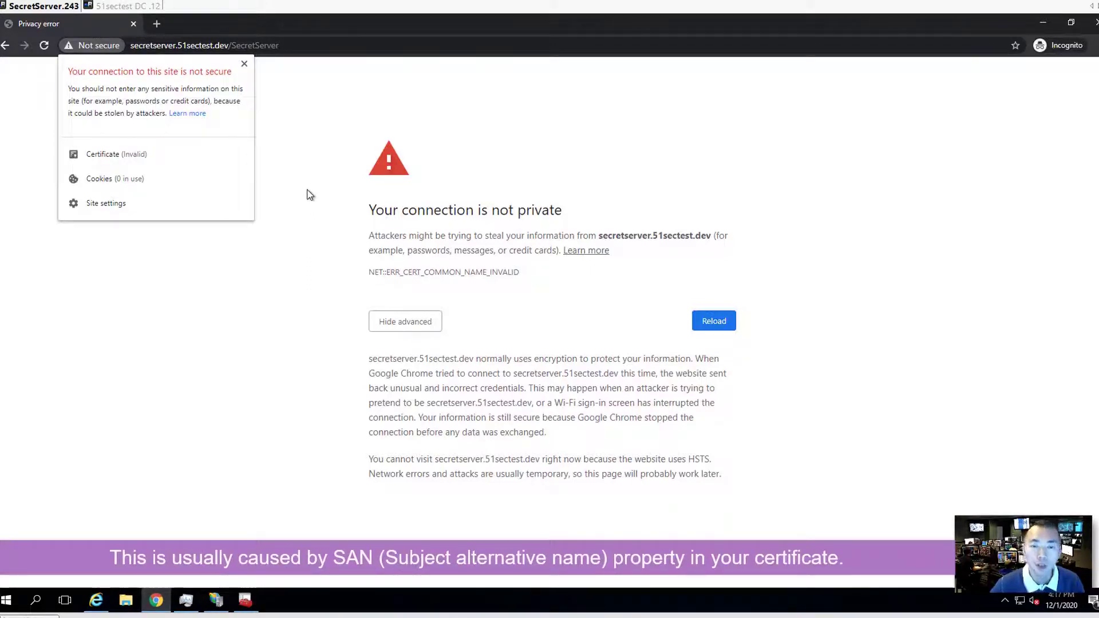
pyautogui.click(512, 276)
pyautogui.click(510, 274)
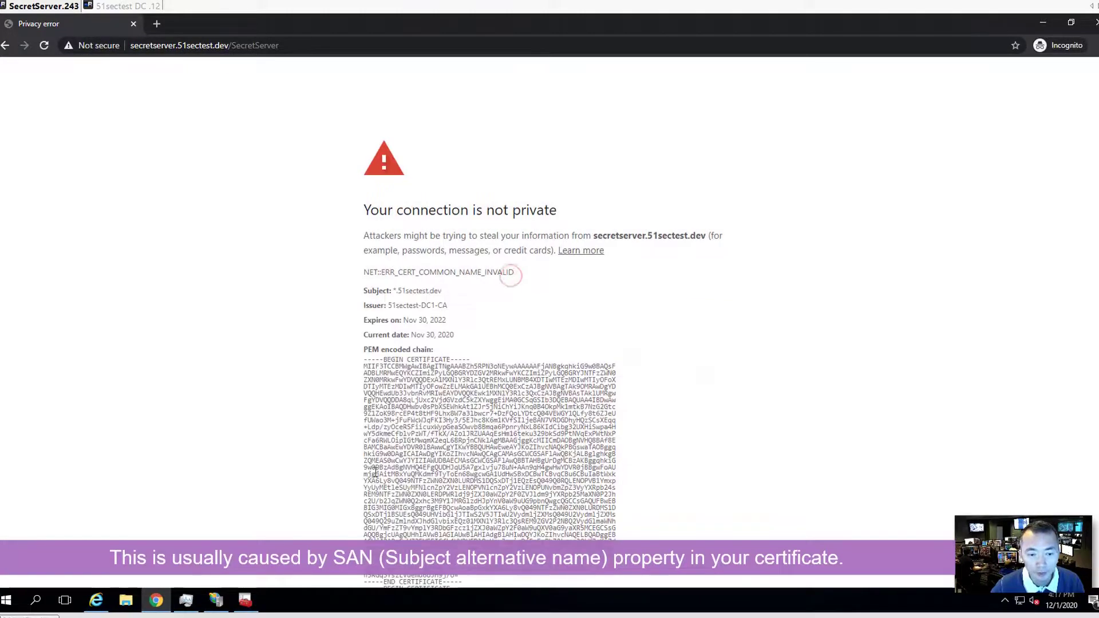
pyautogui.scroll(-1, 392, 429)
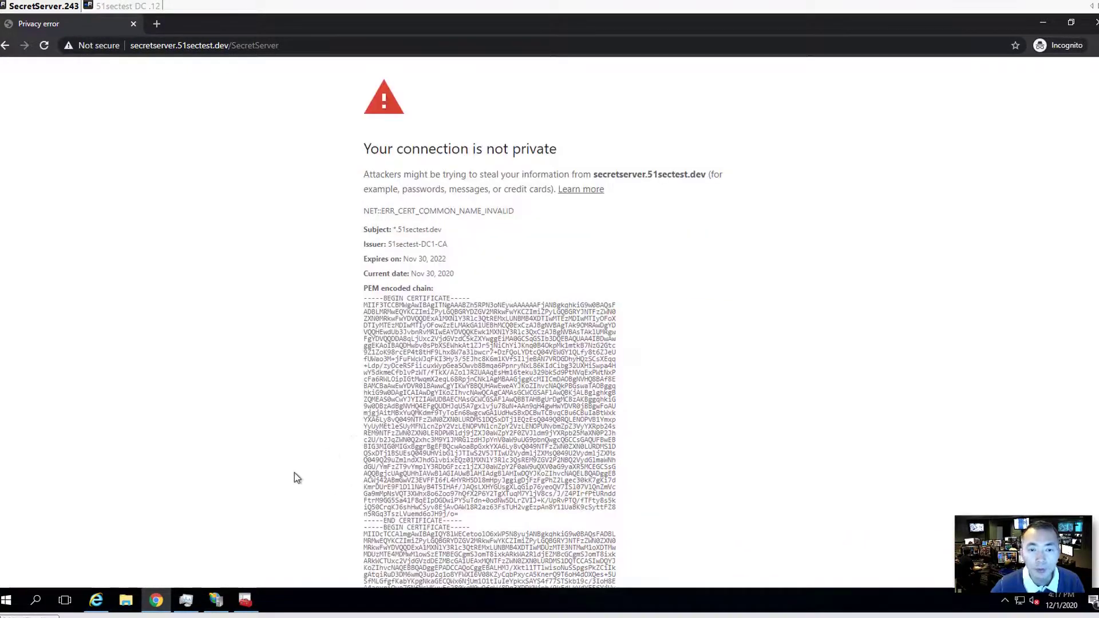
# Step: Highlight the certificate's Subject (*.51sectest.dev) and Issuer lines, then switch to IIS Manager
pyautogui.moveTo(366, 242); pyautogui.dragTo(458, 248)
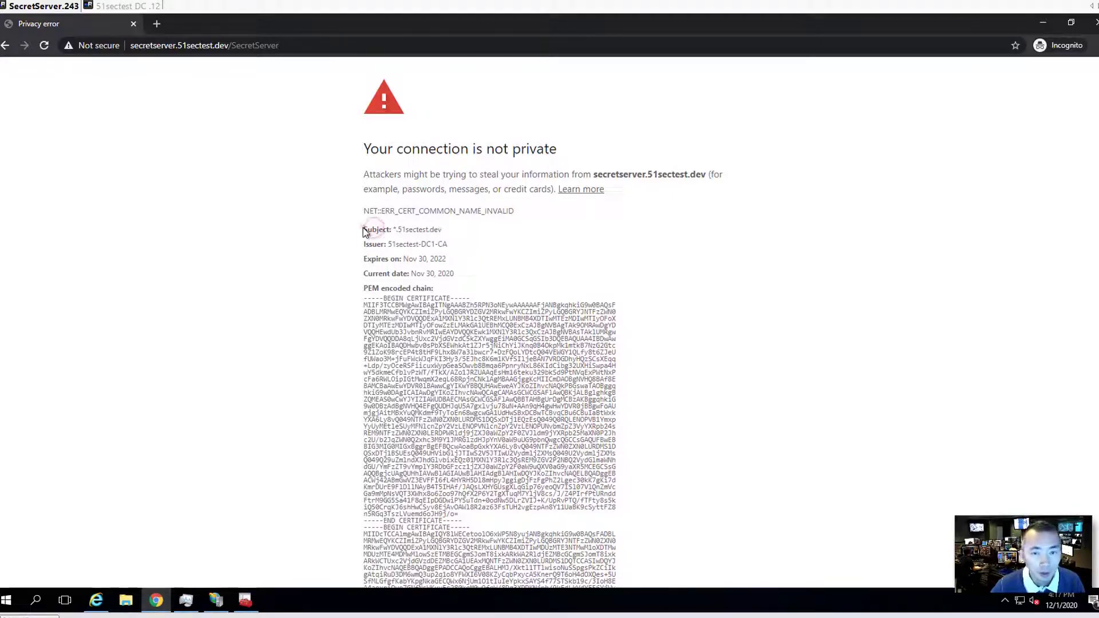
pyautogui.moveTo(363, 229); pyautogui.dragTo(452, 236)
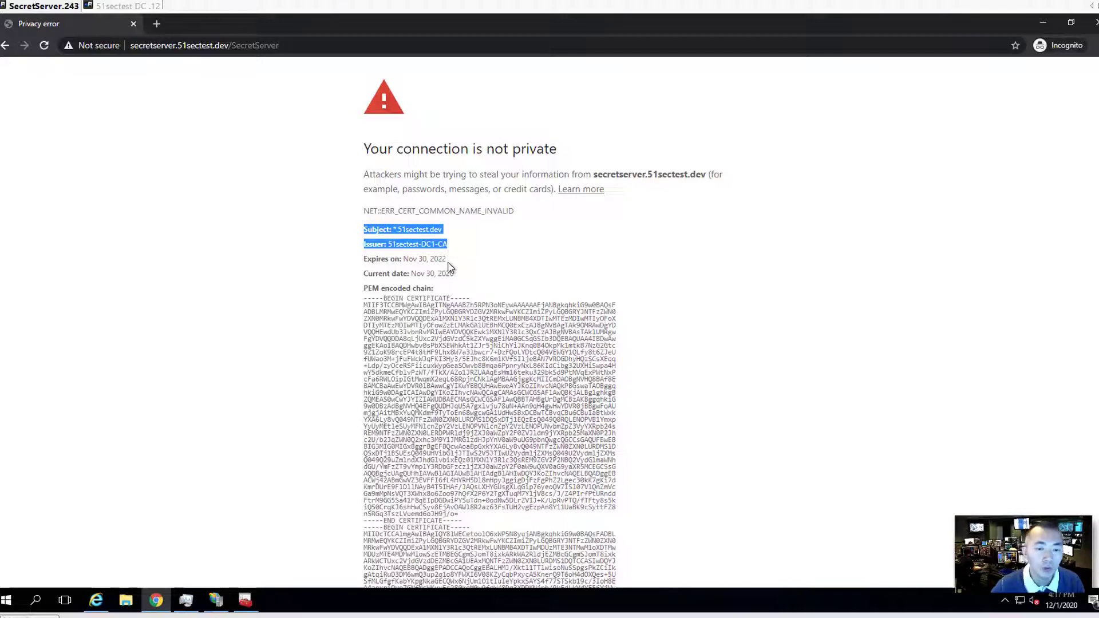
pyautogui.click(215, 599)
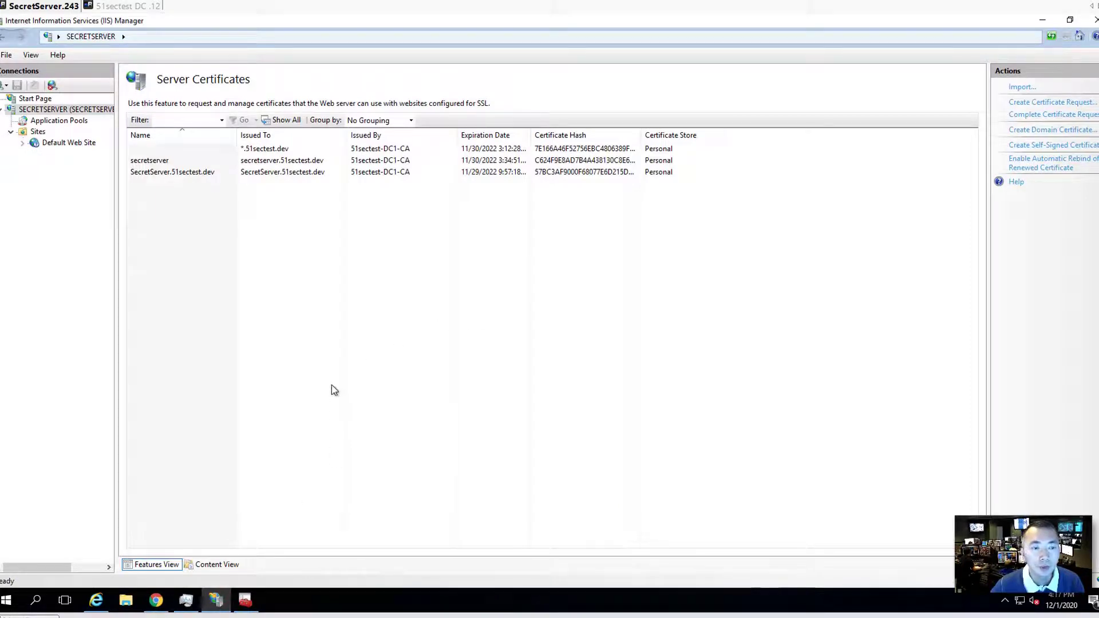
# Step: Open the server's Server Certificates feature and start a new certificate request
pyautogui.click(61, 119)
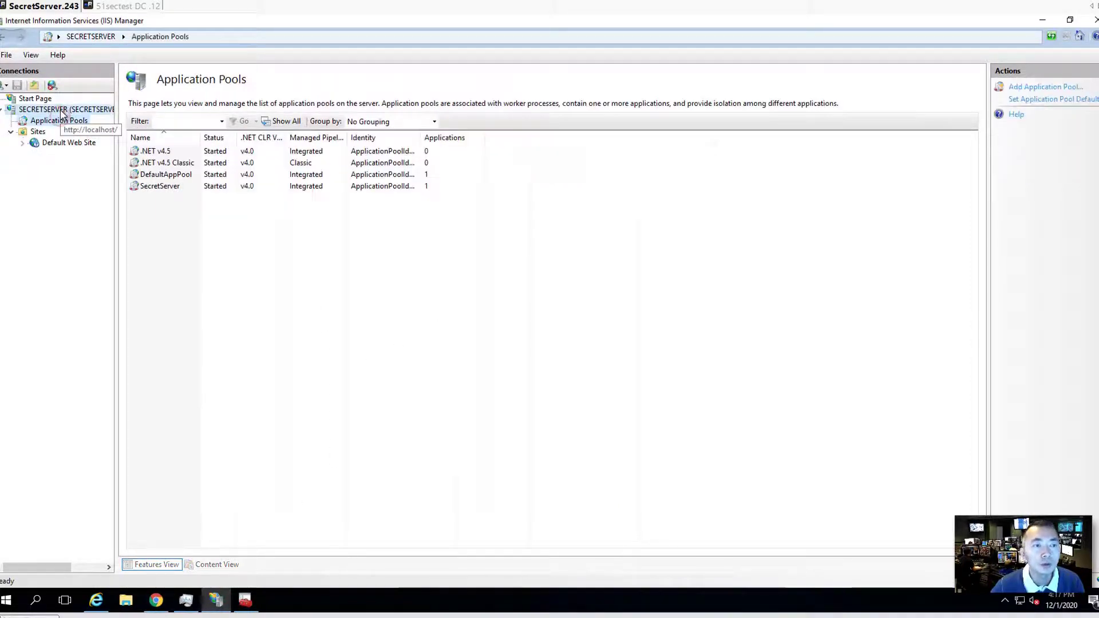
pyautogui.click(62, 110)
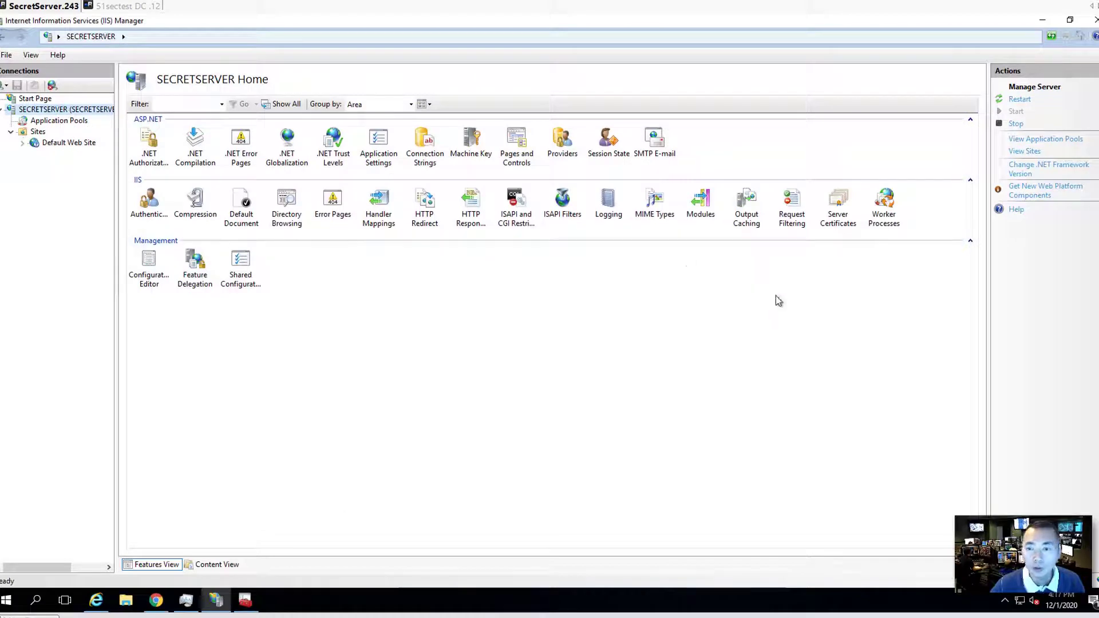
pyautogui.click(844, 204)
pyautogui.doubleClick(844, 203)
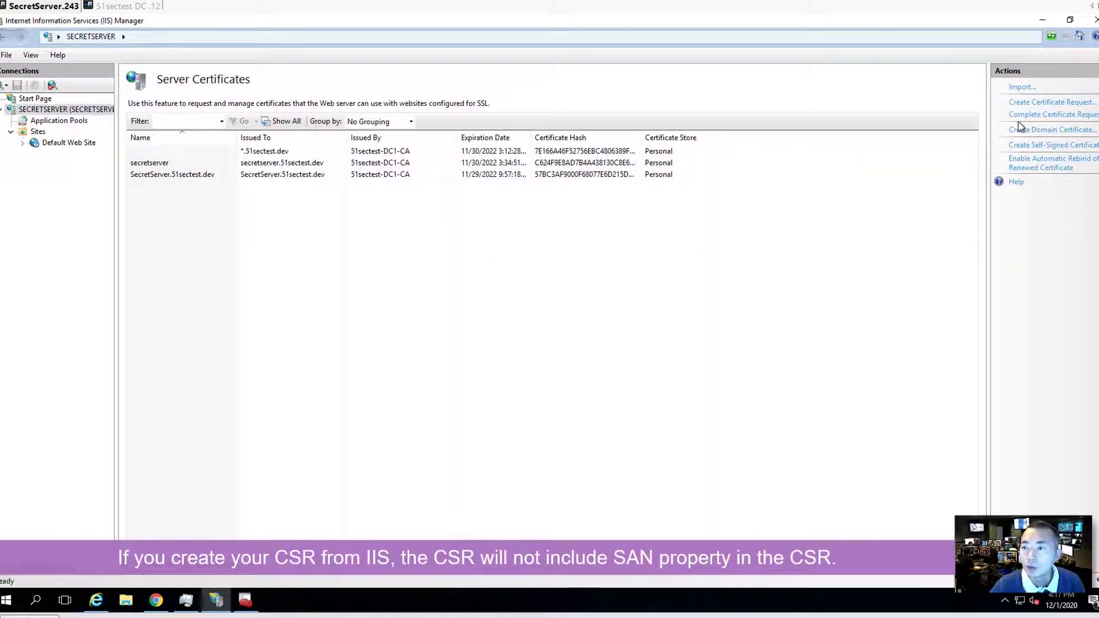
pyautogui.click(1027, 103)
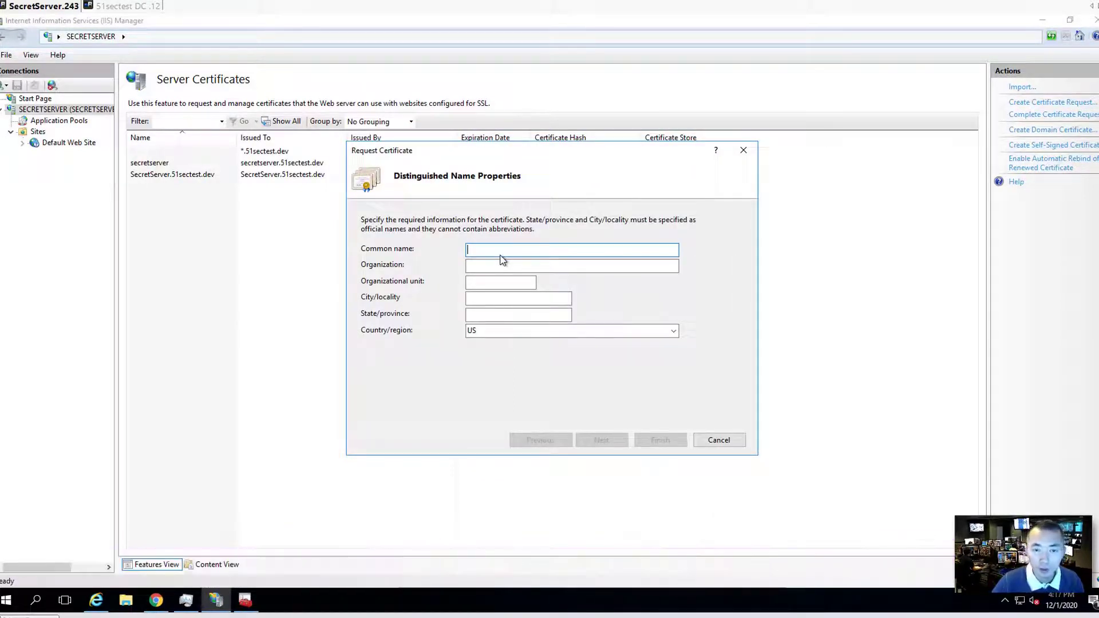
# Step: Enter common name secretserver.51sectest.dev, organization 51sectest and organizational unit IT
pyautogui.write('secretserver.51sec')
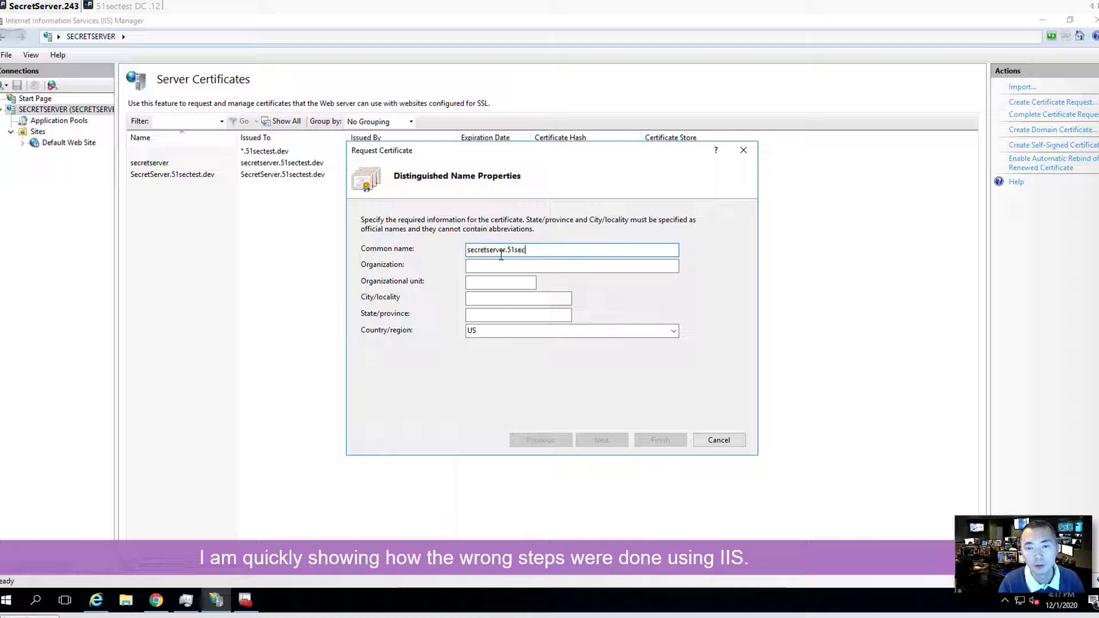
pyautogui.press('BackSpace')
pyautogui.press('BackSpace')
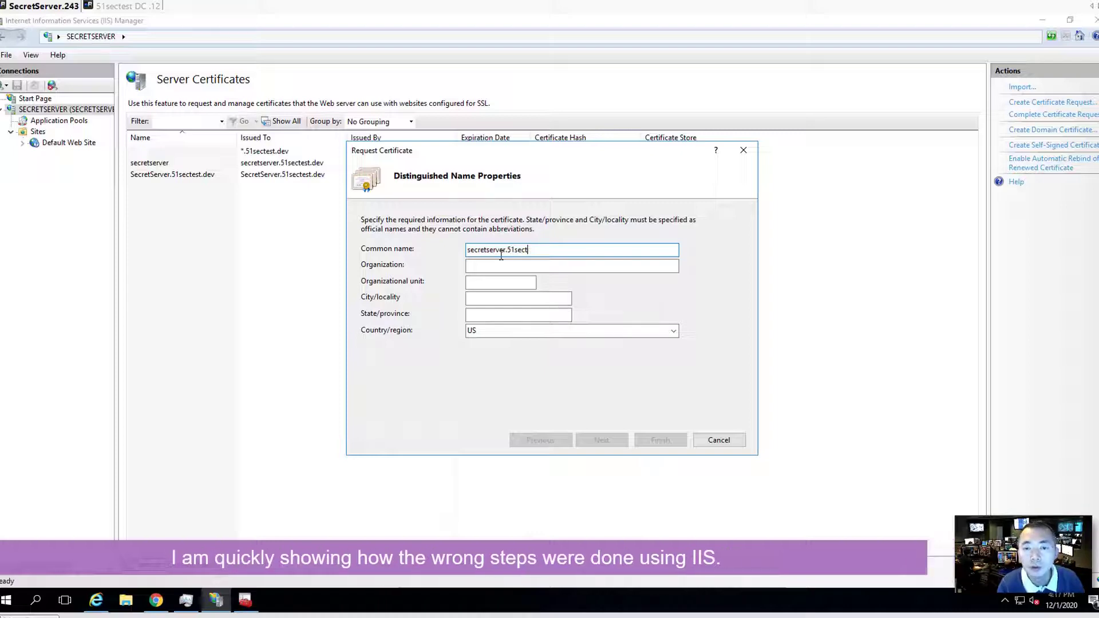
pyautogui.write('est.dev')
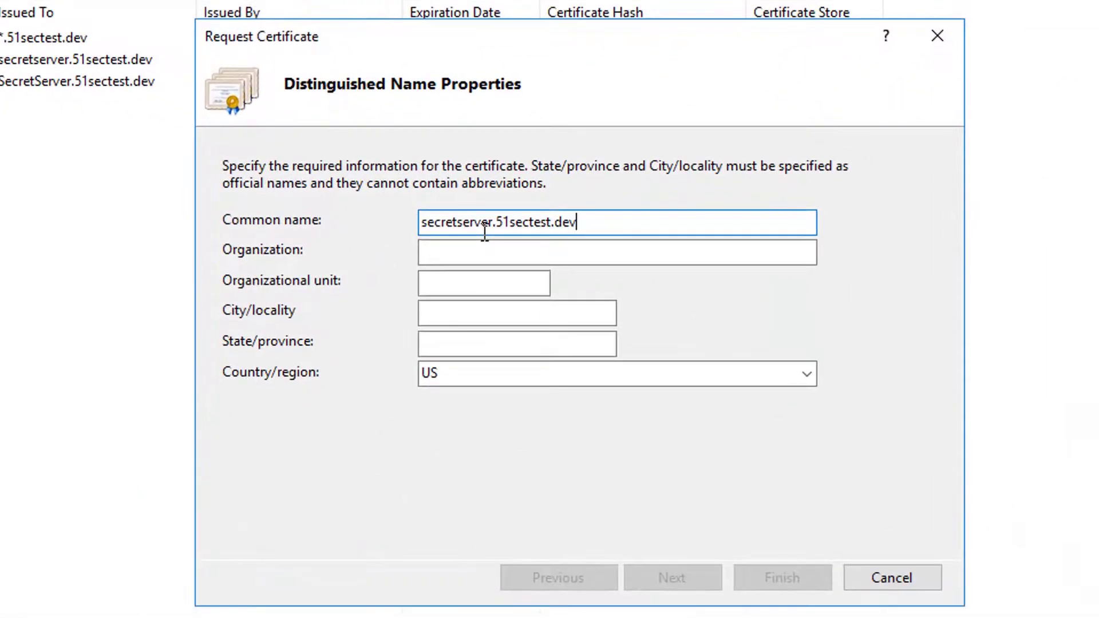
pyautogui.press('Tab')
pyautogui.write('51sec')
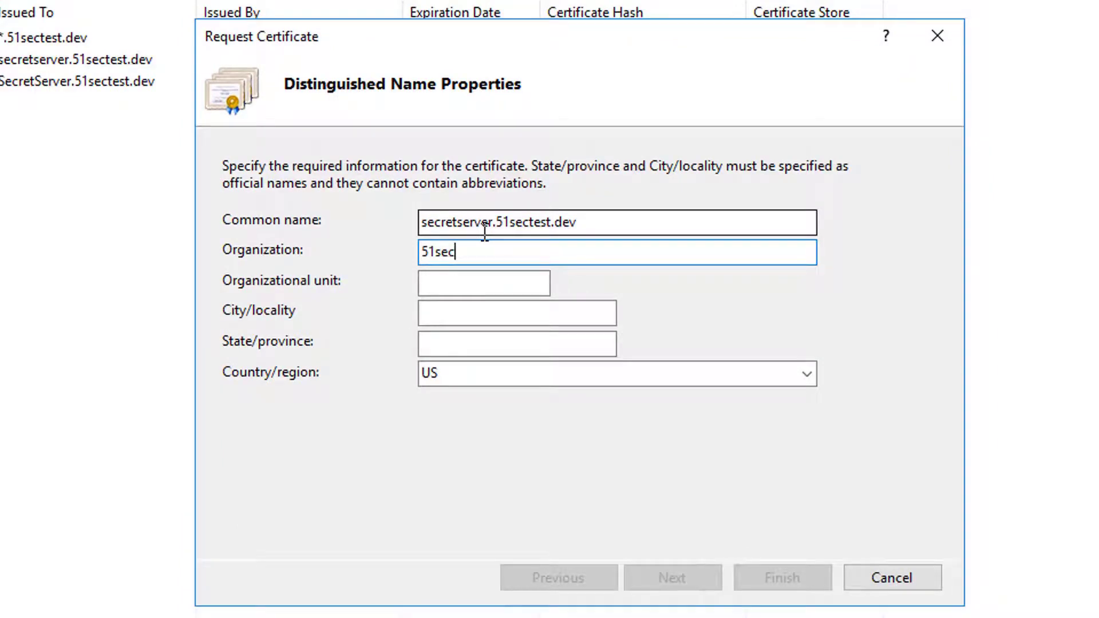
pyautogui.write('test')
pyautogui.press('Tab')
pyautogui.write('IT')
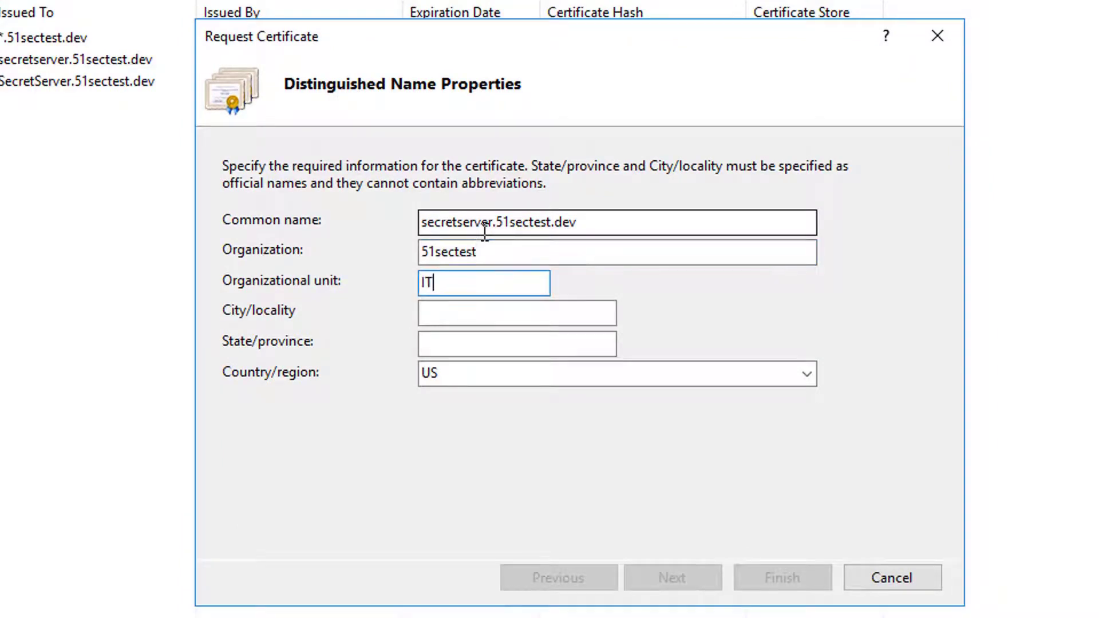
# Step: Enter city Toronto, state ON and country CA, then continue
pyautogui.press('Tab')
pyautogui.write('Toronto')
pyautogui.press('Tab')
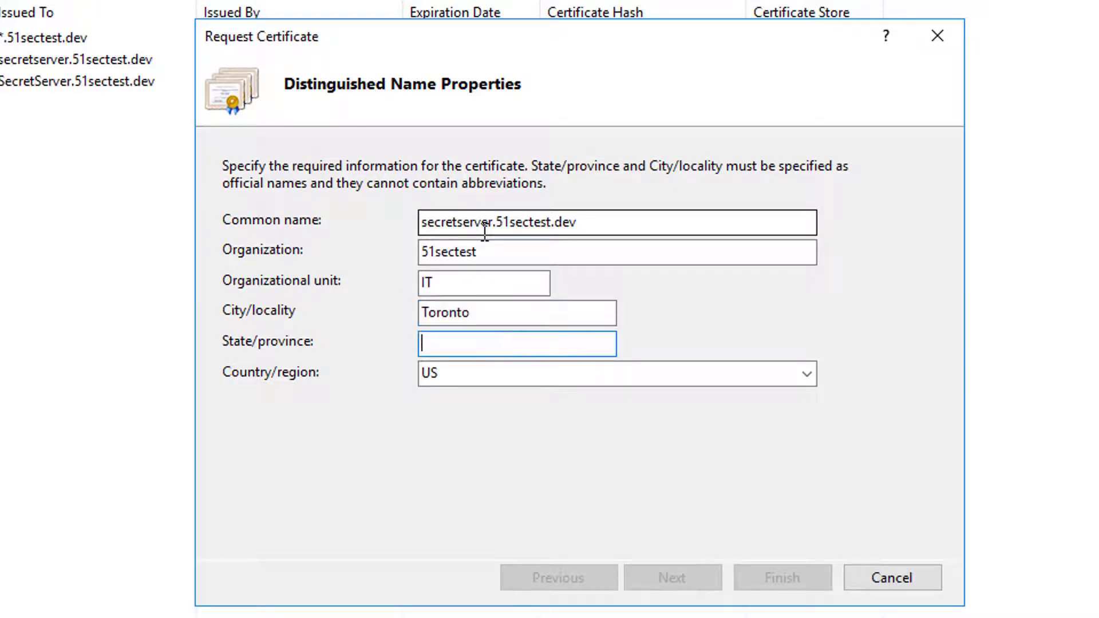
pyautogui.write('ON')
pyautogui.press('Tab')
pyautogui.write('A')
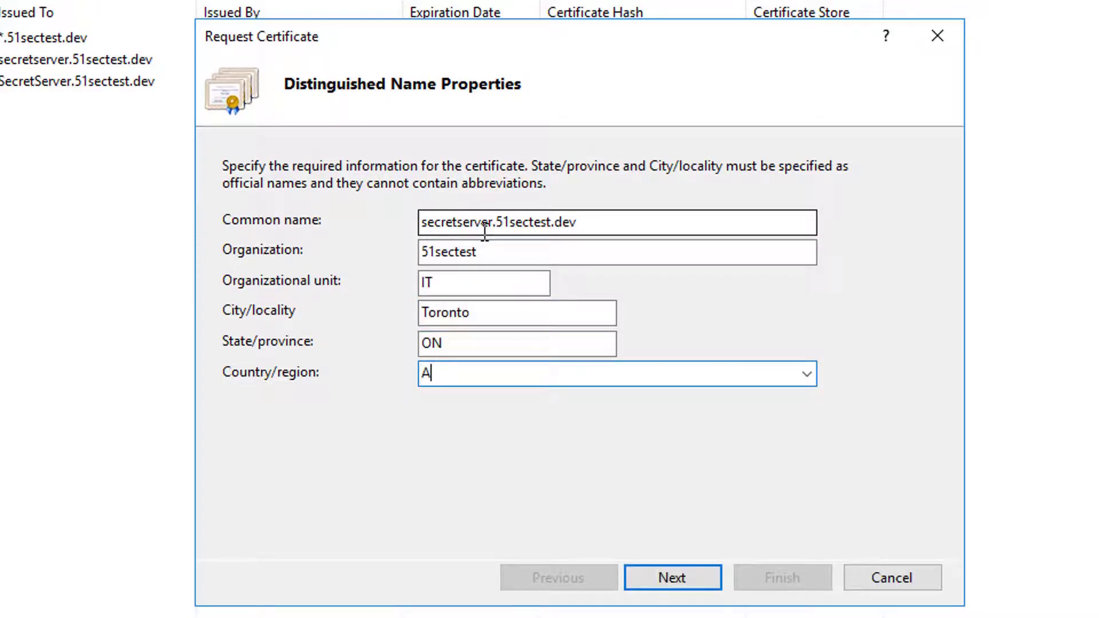
pyautogui.press('BackSpace')
pyautogui.write('CA')
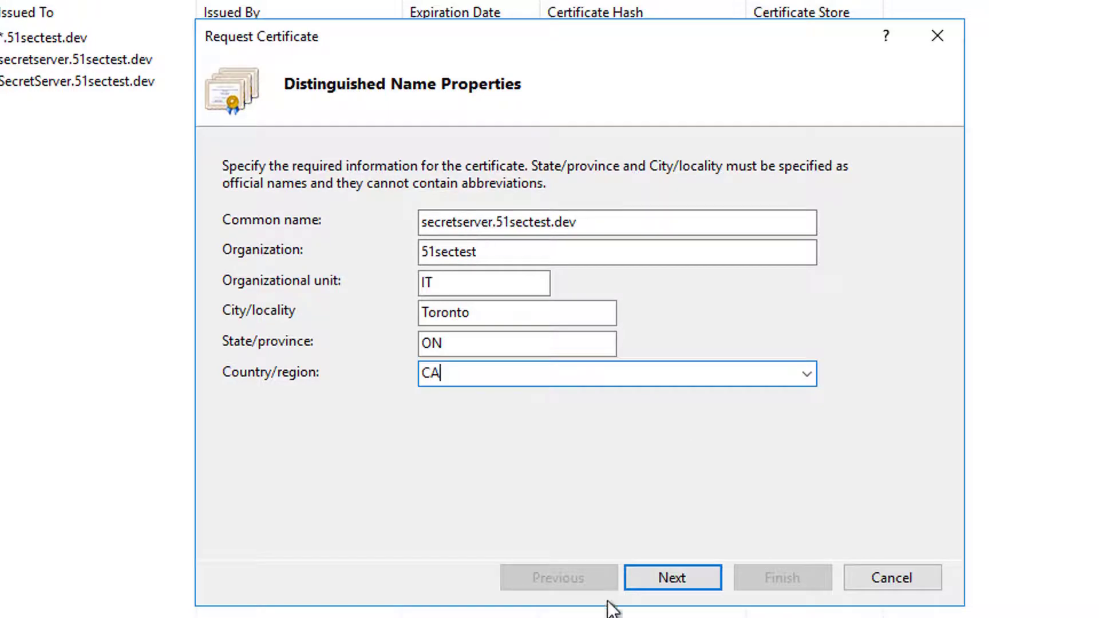
pyautogui.click(668, 580)
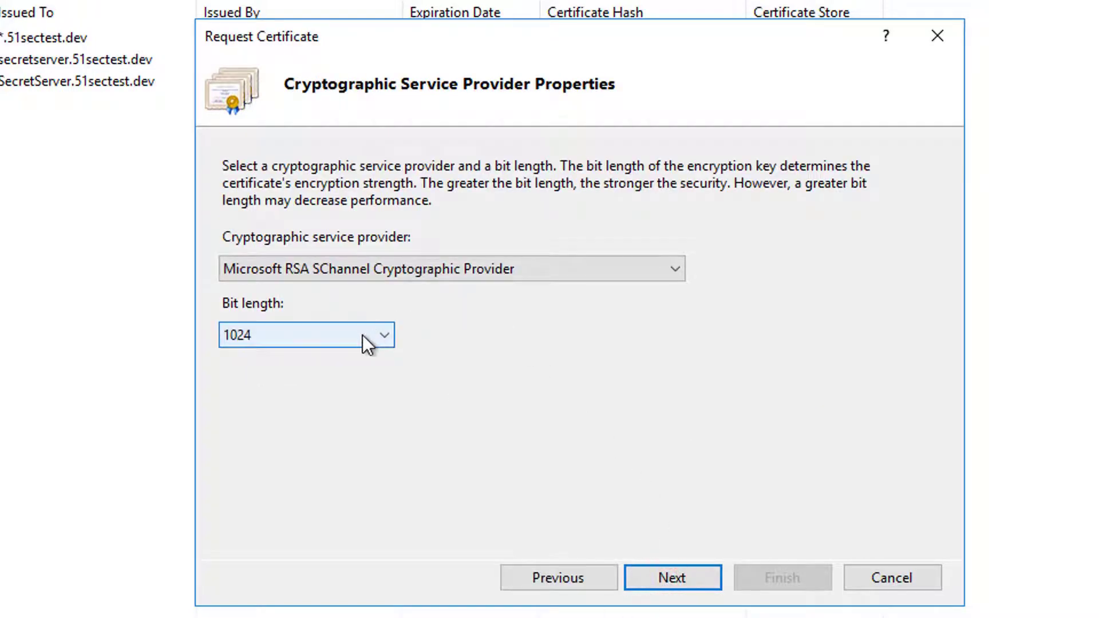
# Step: Set the cryptographic key bit length to 2048
pyautogui.click(362, 336)
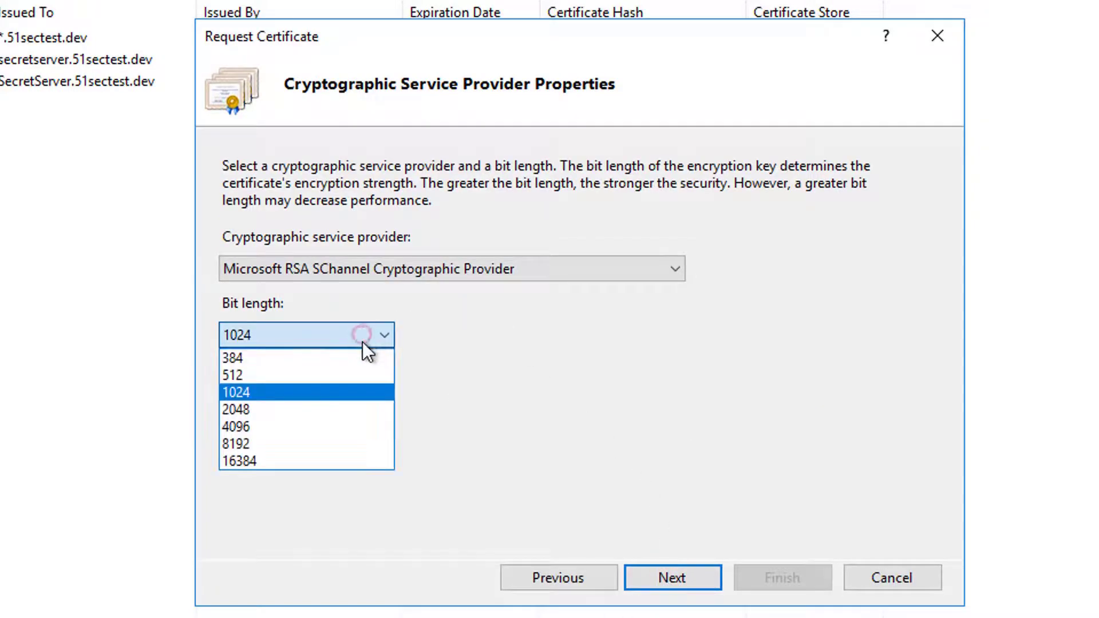
pyautogui.click(353, 409)
pyautogui.click(661, 584)
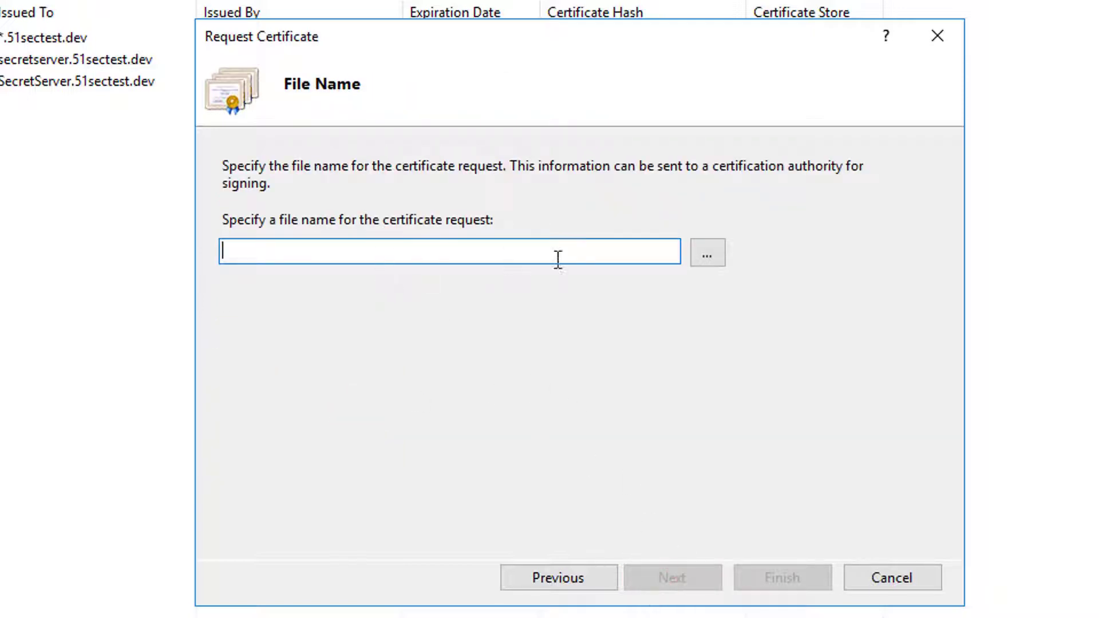
# Step: Save the certificate request as csr.txt on the Desktop and finish the wizard
pyautogui.click(708, 255)
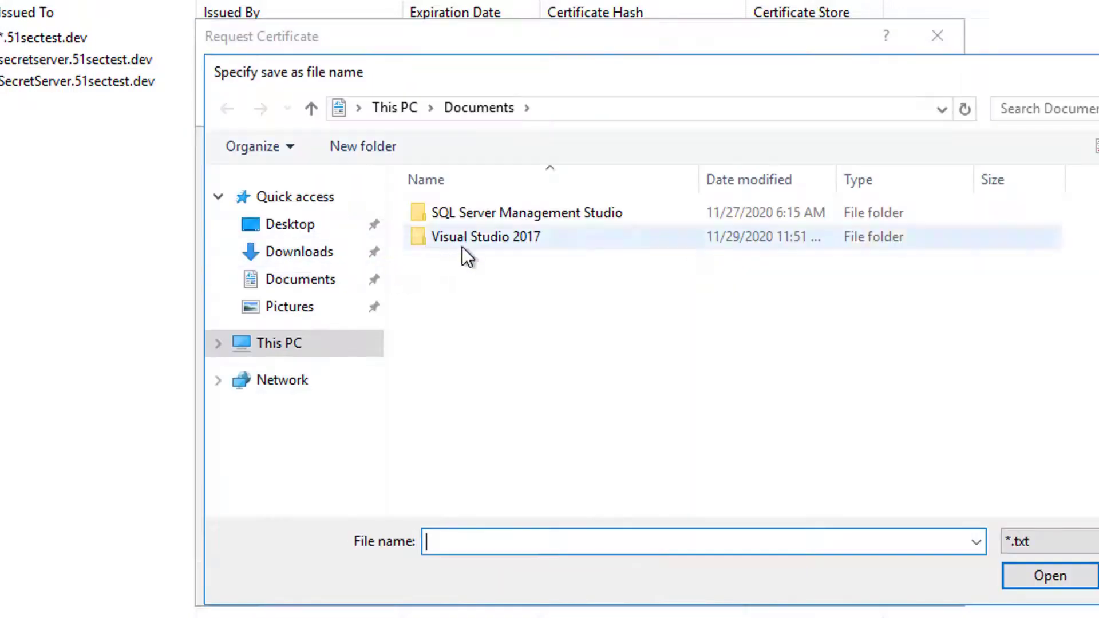
pyautogui.click(313, 224)
pyautogui.click(504, 543)
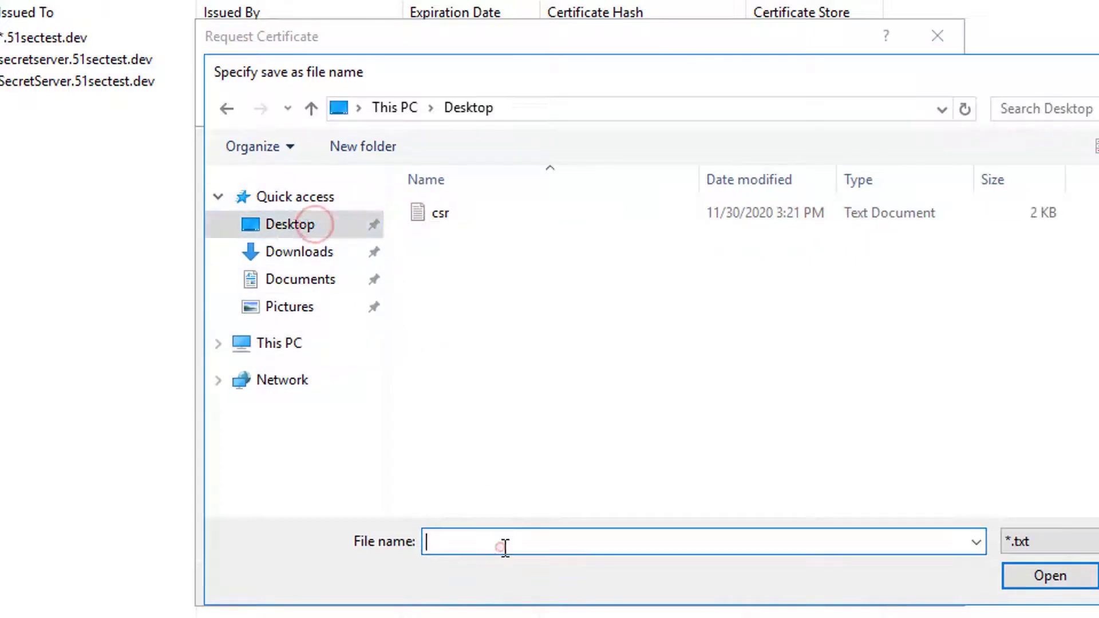
pyautogui.write('csr')
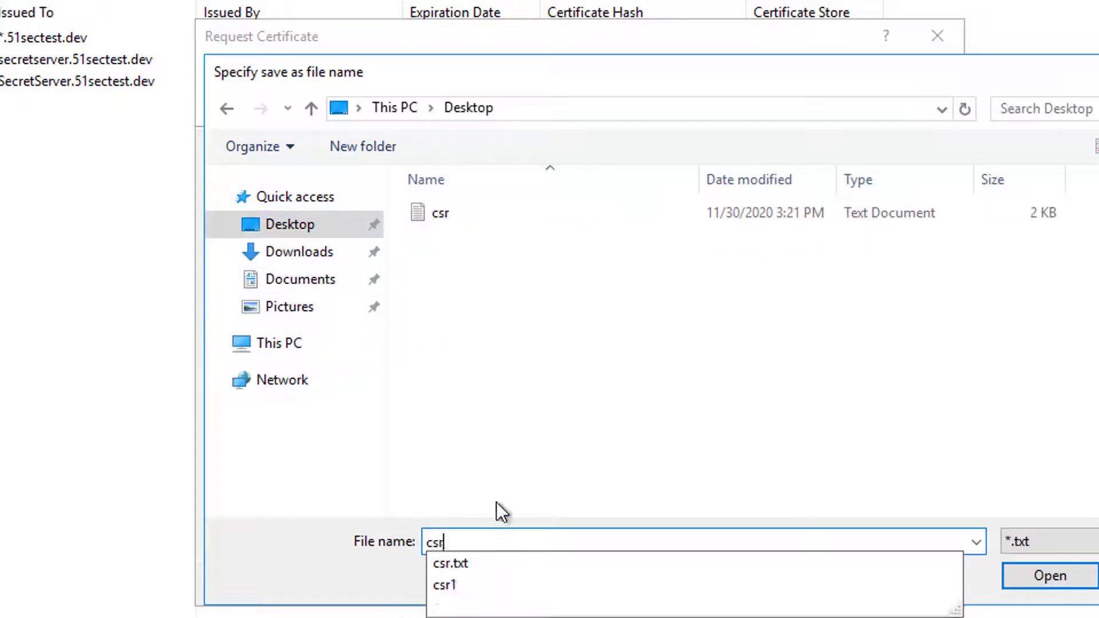
pyautogui.click(670, 438)
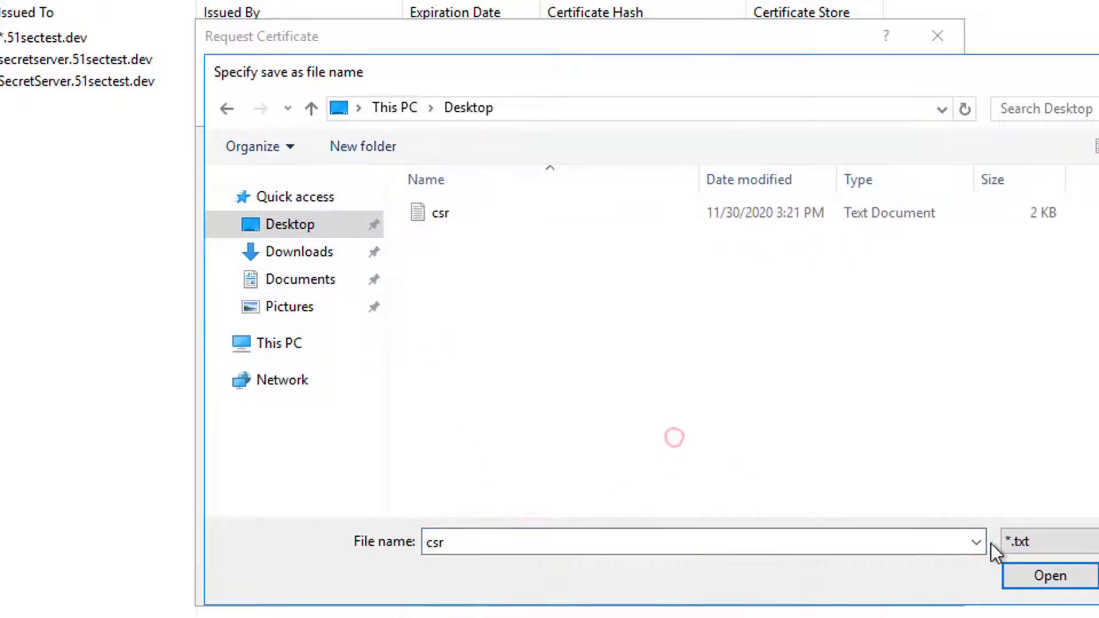
pyautogui.click(451, 226)
pyautogui.click(1050, 575)
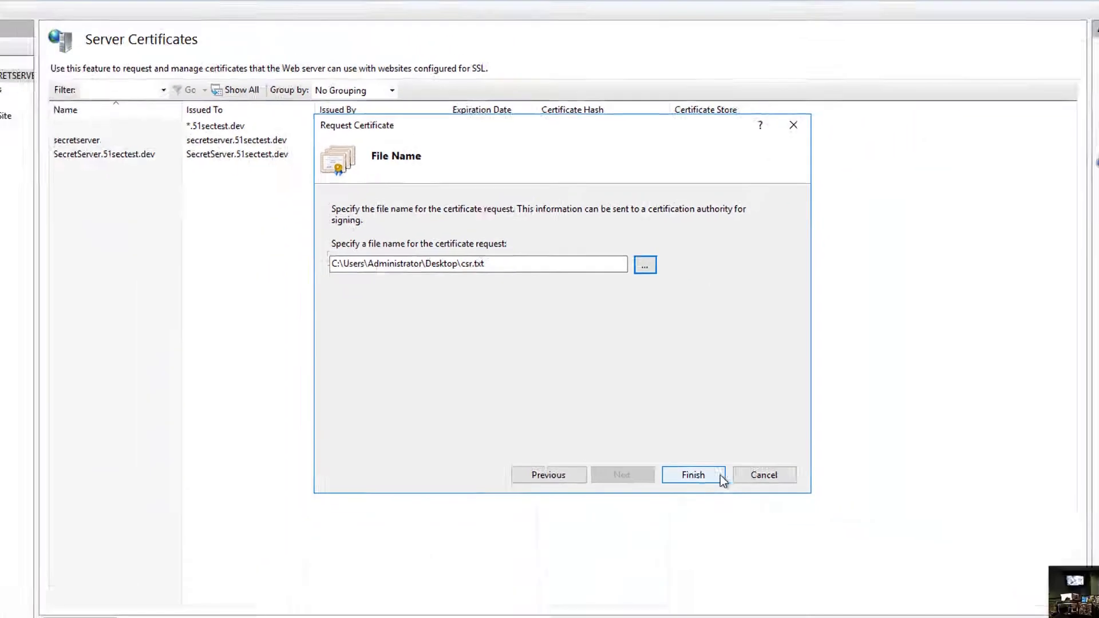
pyautogui.click(767, 477)
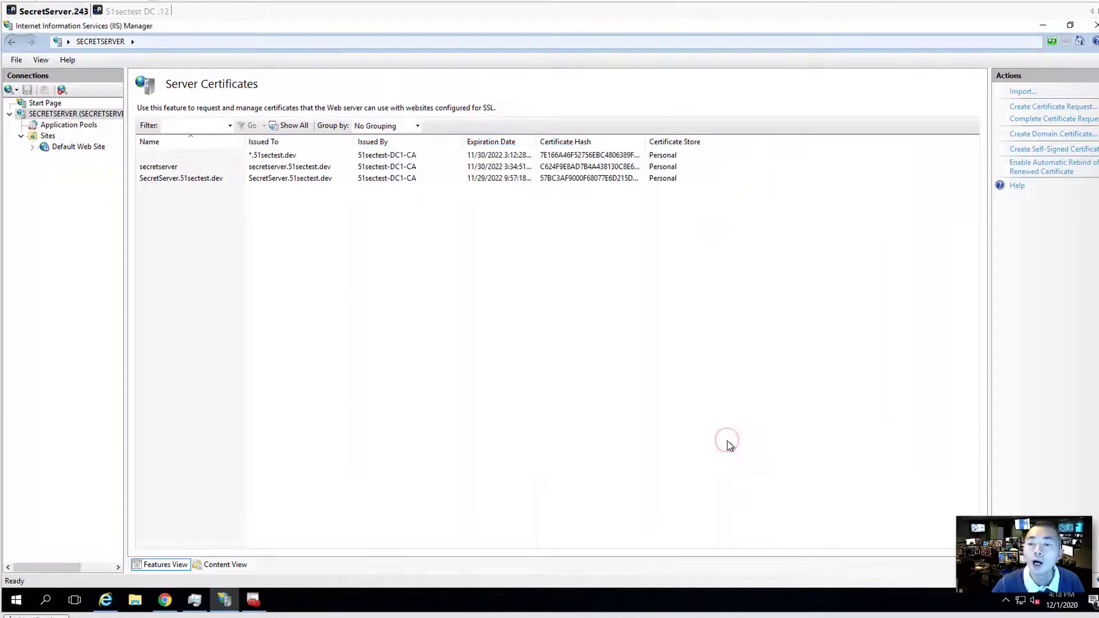
pyautogui.click(134, 12)
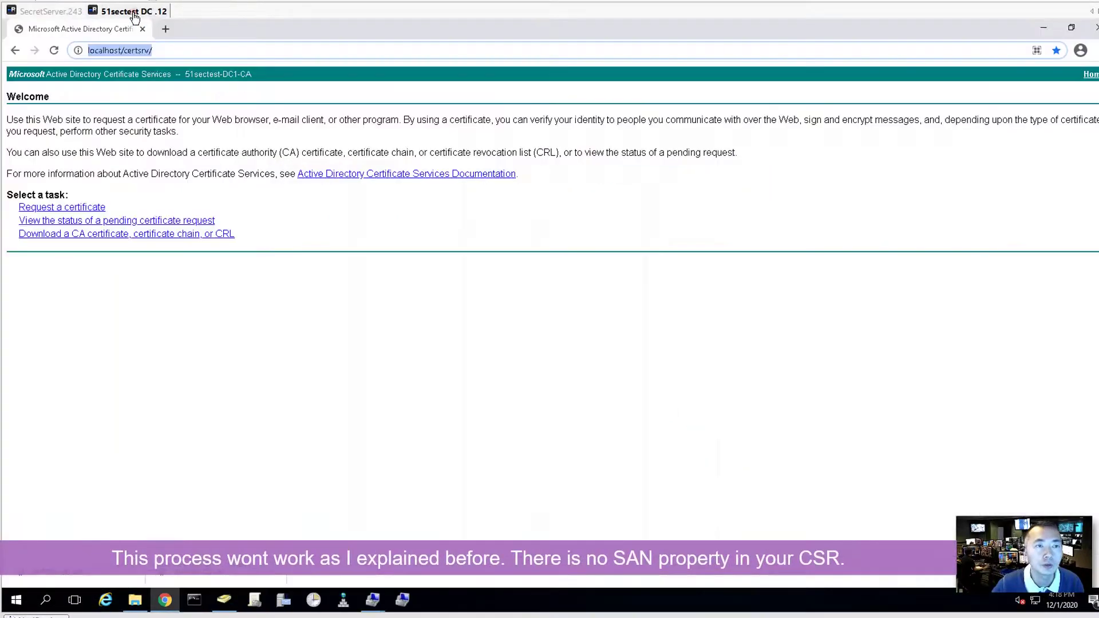
pyautogui.click(92, 207)
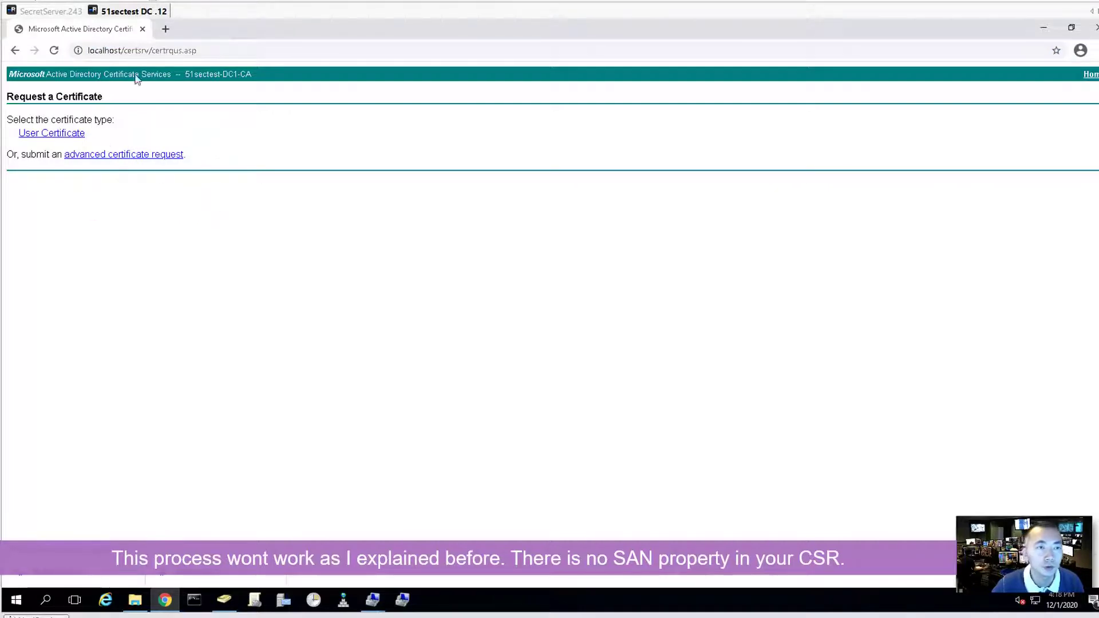
pyautogui.click(67, 12)
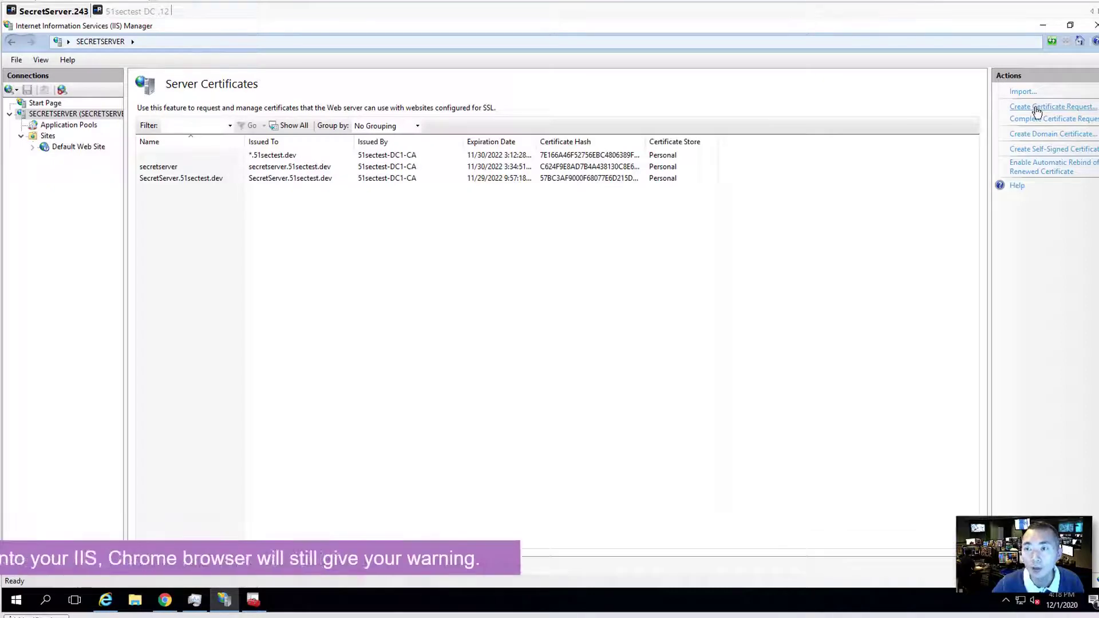
pyautogui.click(164, 600)
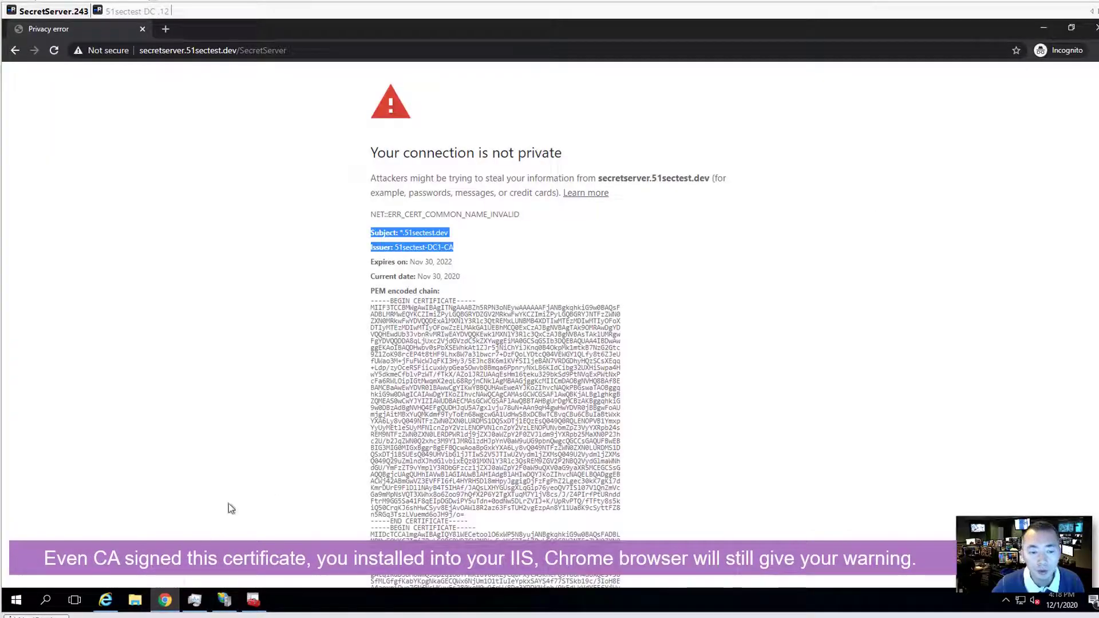
pyautogui.click(165, 600)
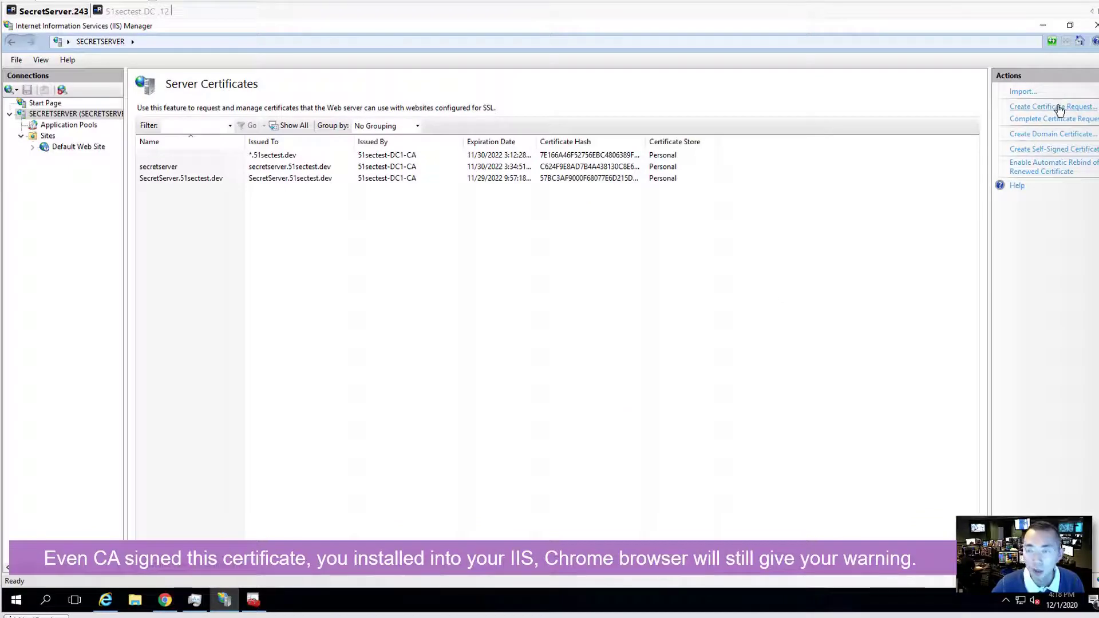
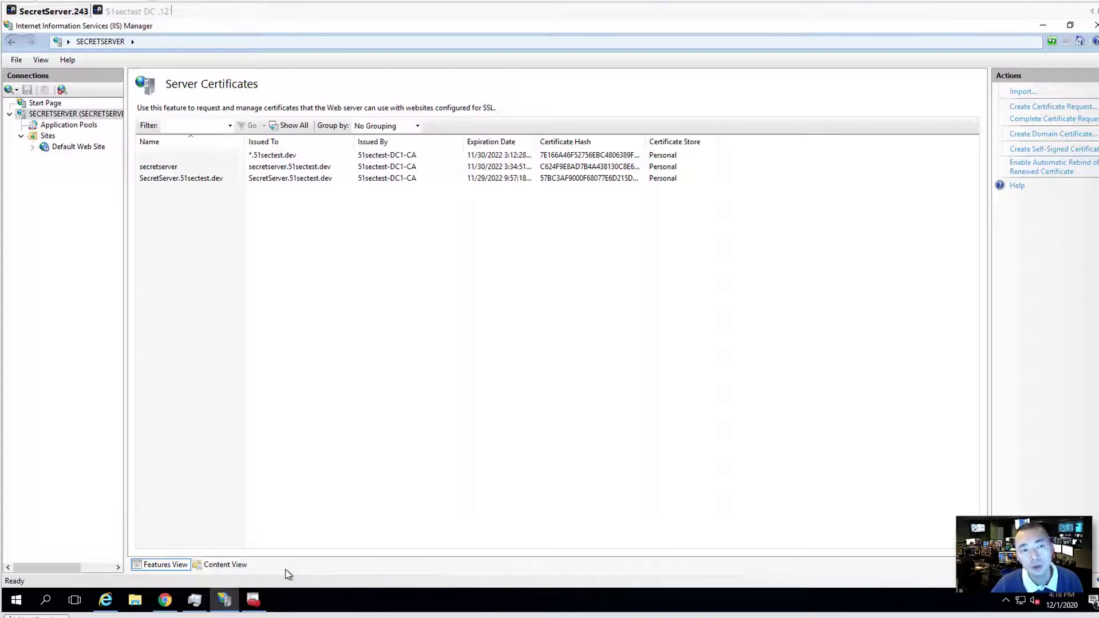
# Step: Switch from IIS Manager's Server Certificates page back to the MMC Certificates console
pyautogui.click(264, 598)
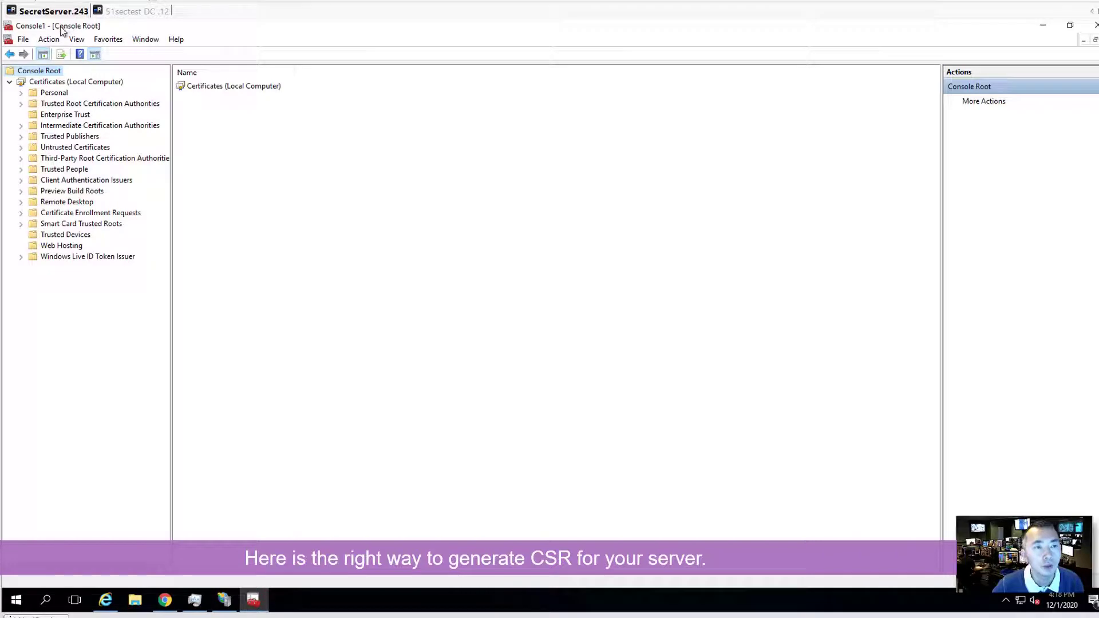
pyautogui.click(24, 40)
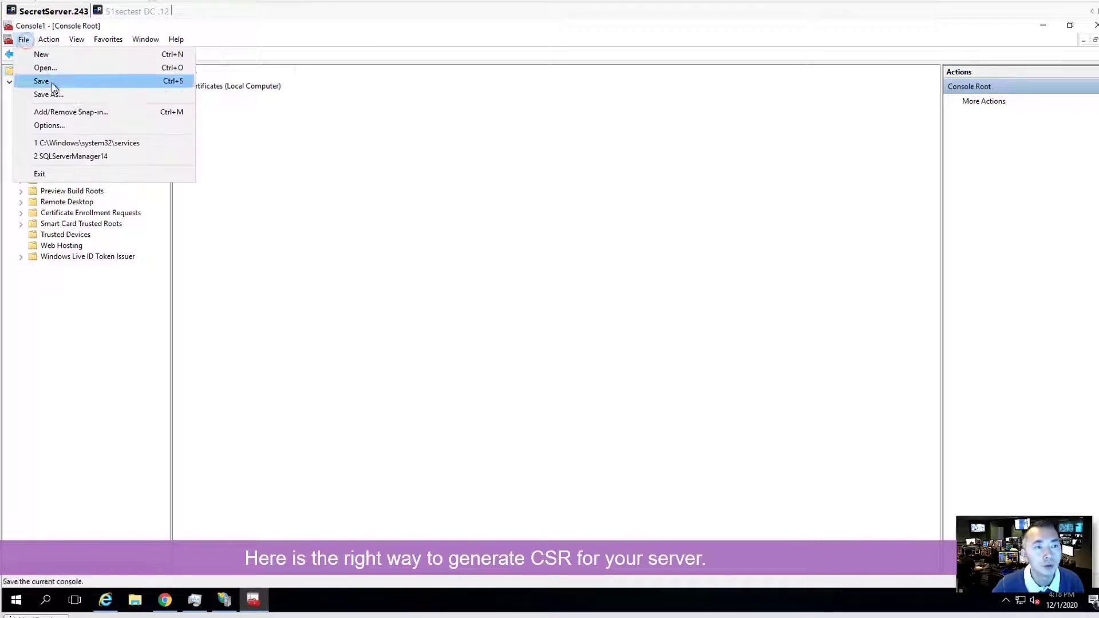
pyautogui.click(77, 114)
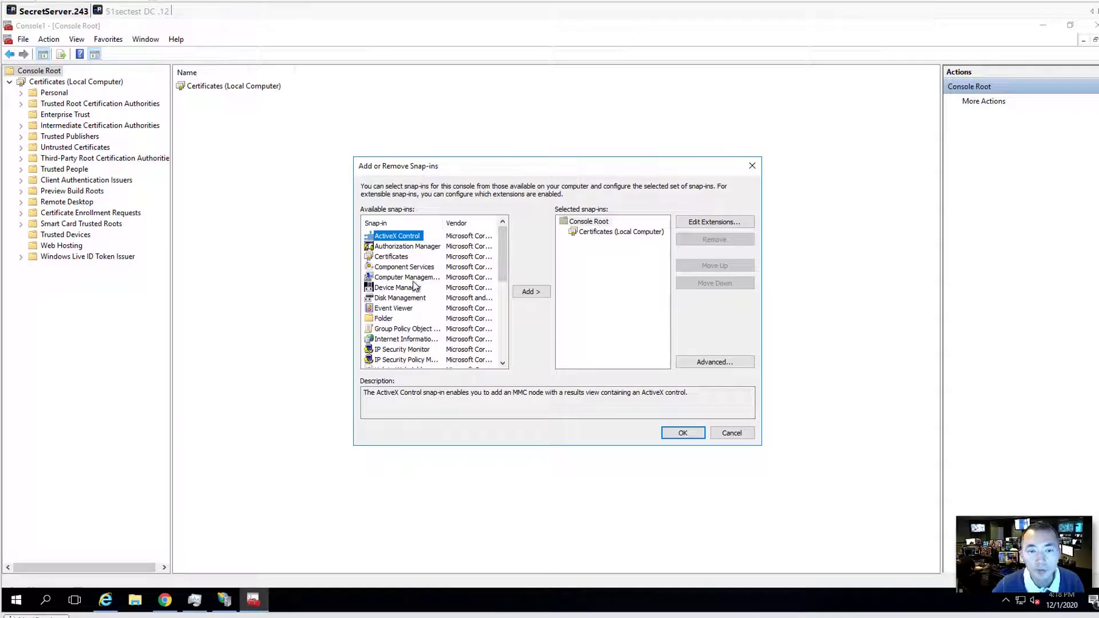
pyautogui.click(397, 258)
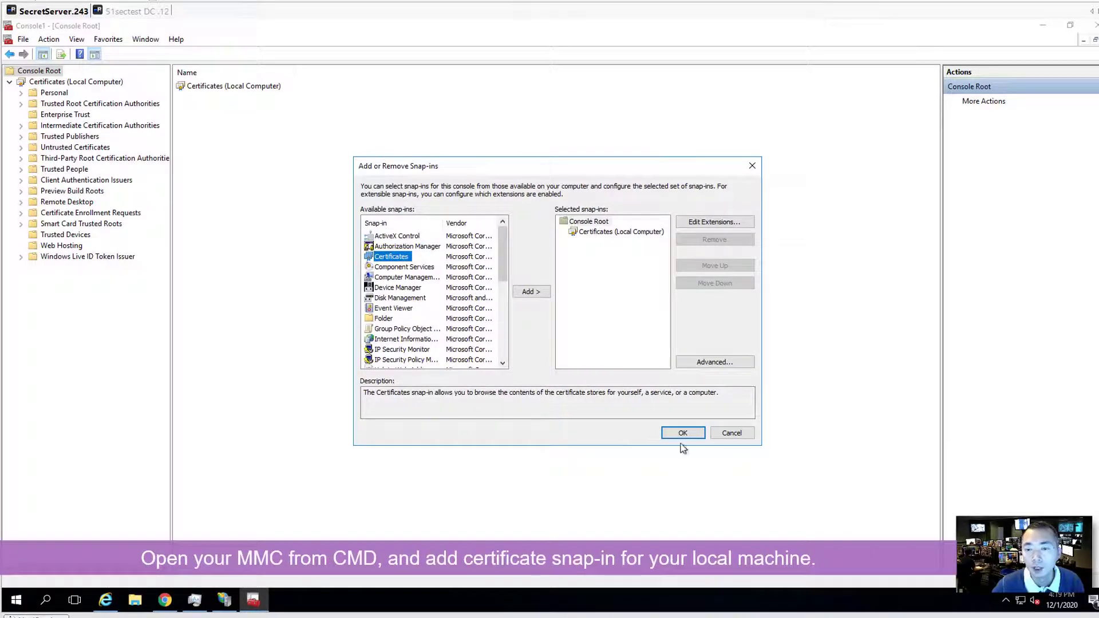
pyautogui.click(529, 291)
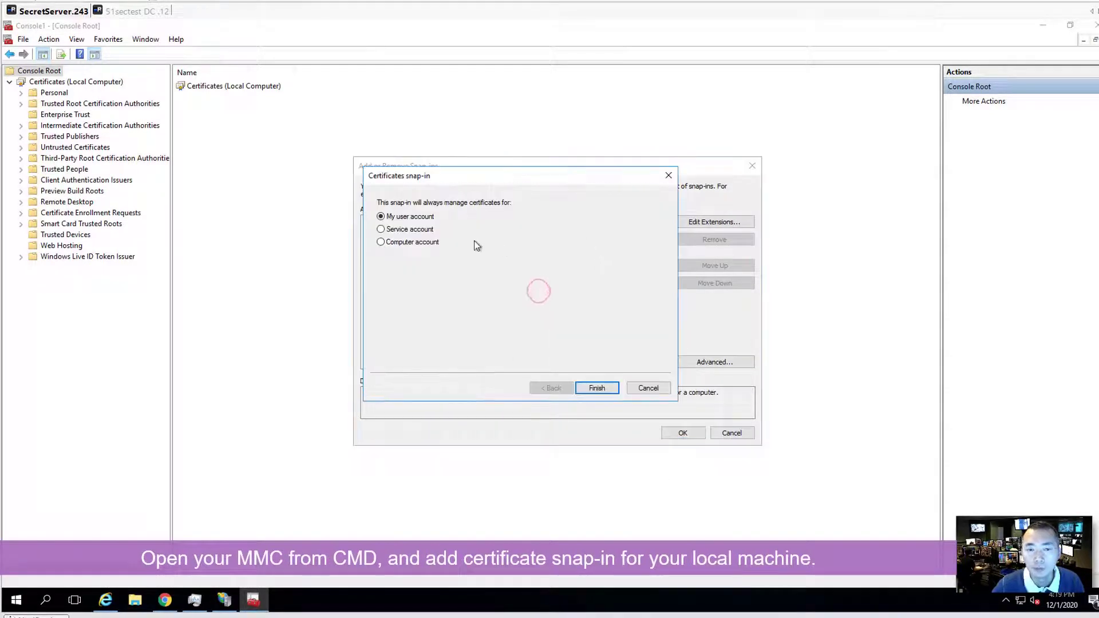
pyautogui.click(430, 245)
pyautogui.click(597, 387)
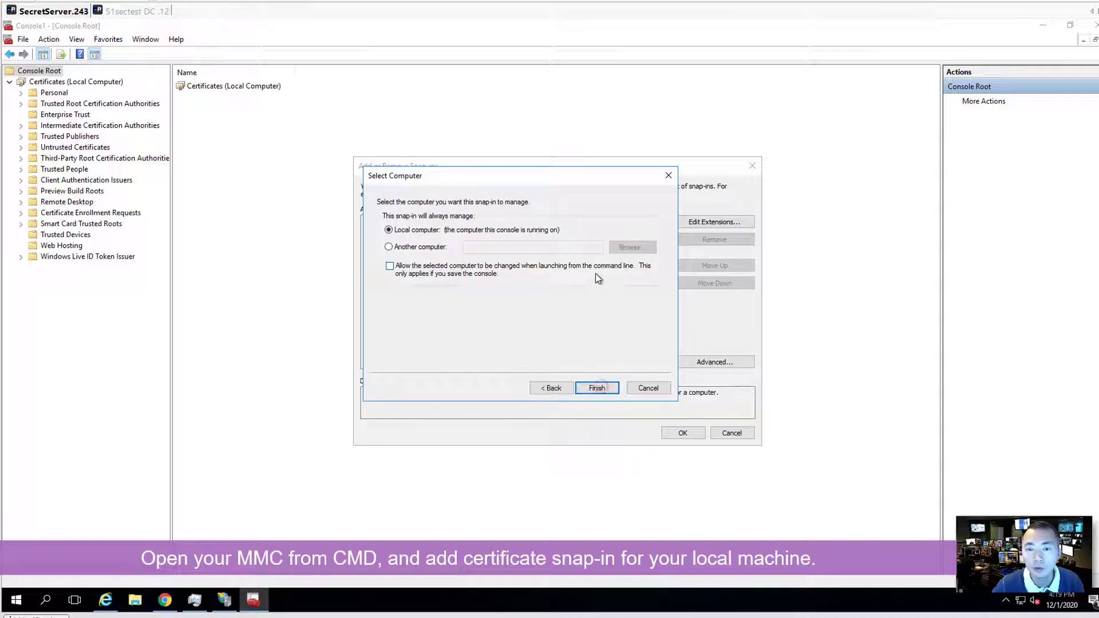
pyautogui.click(598, 389)
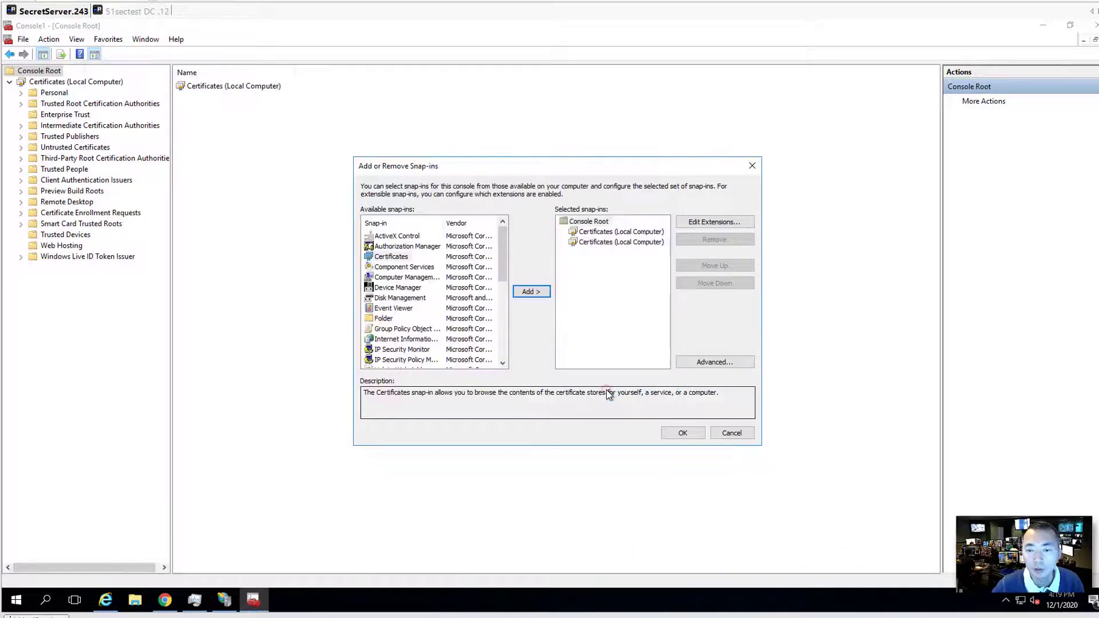
pyautogui.click(602, 233)
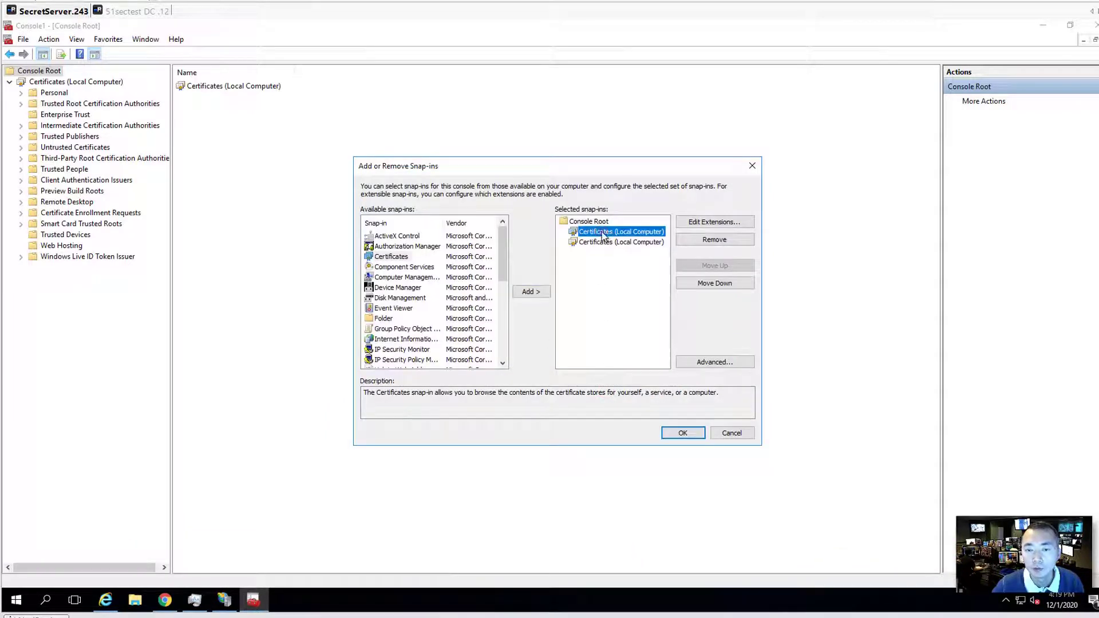
pyautogui.click(714, 240)
pyautogui.click(683, 433)
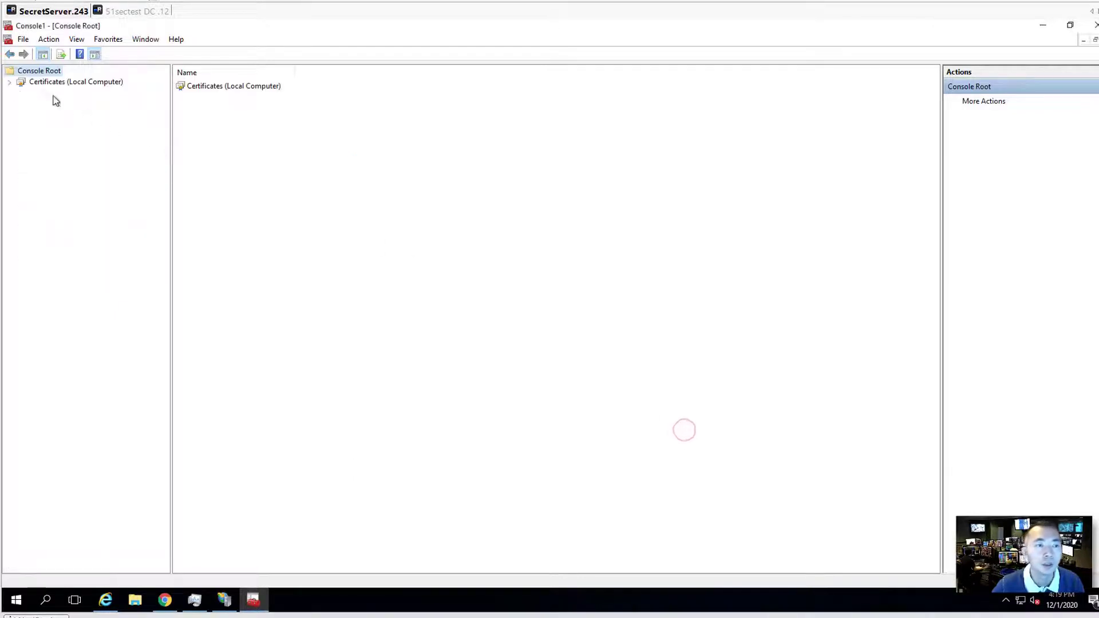
# Step: Launch Create Custom Request from the Personal store under Certificates (Local Computer)
pyautogui.click(9, 82)
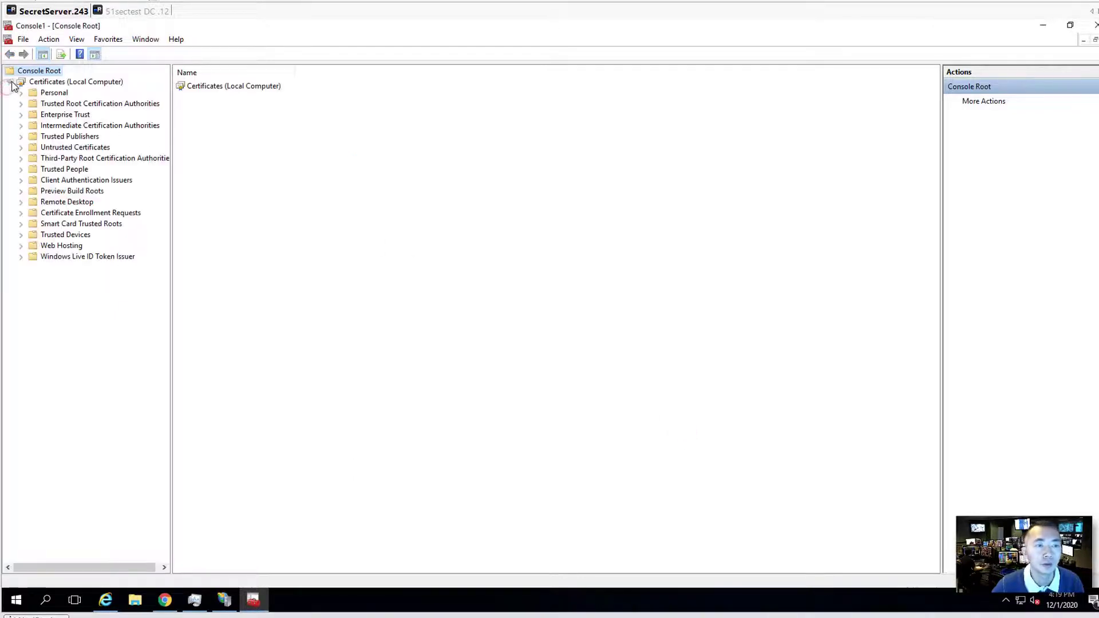
pyautogui.click(54, 93)
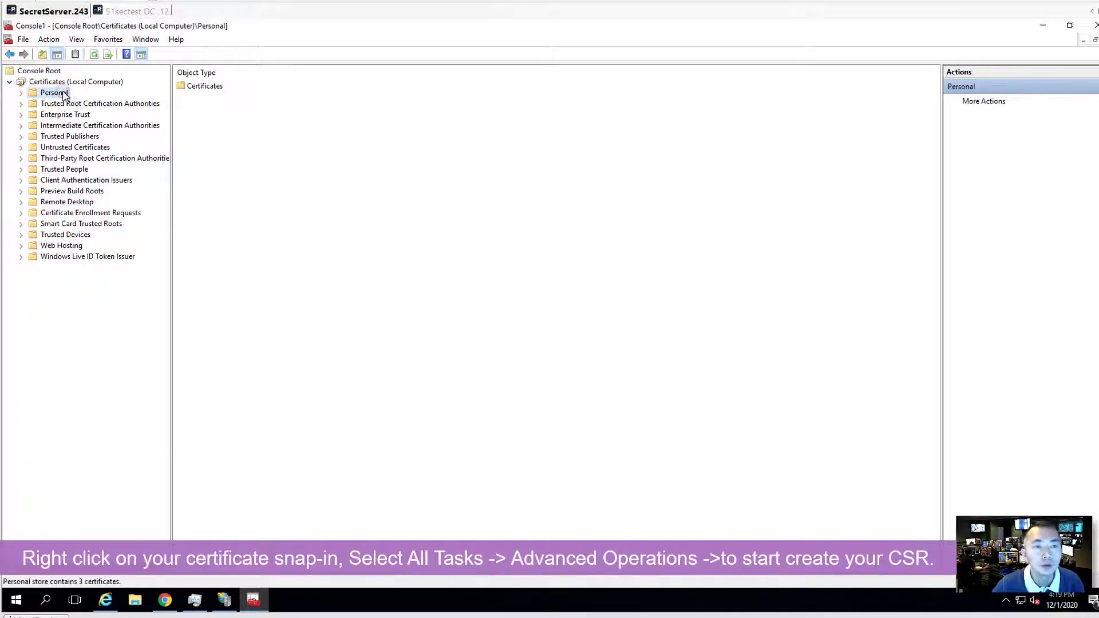
pyautogui.rightClick(201, 99)
pyautogui.moveTo(241, 124)
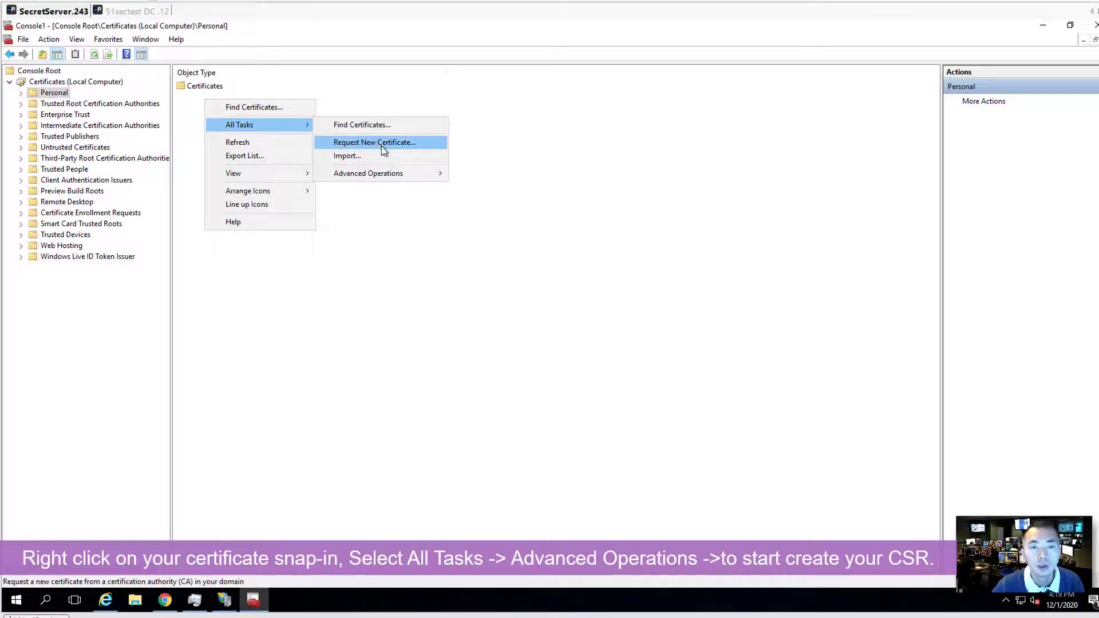
pyautogui.moveTo(396, 182)
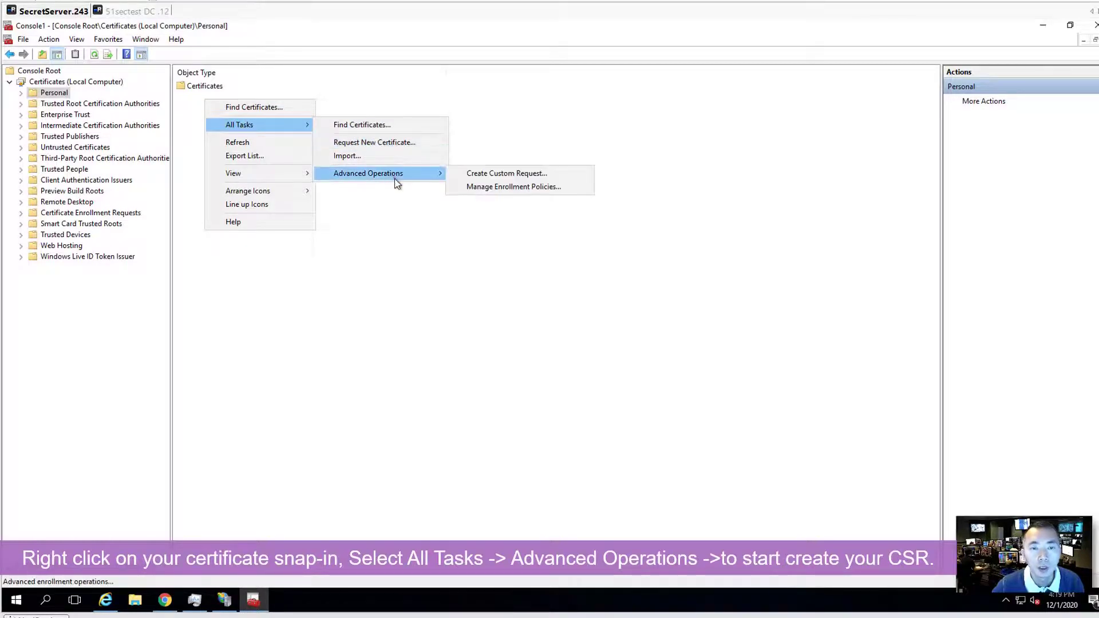
pyautogui.click(482, 178)
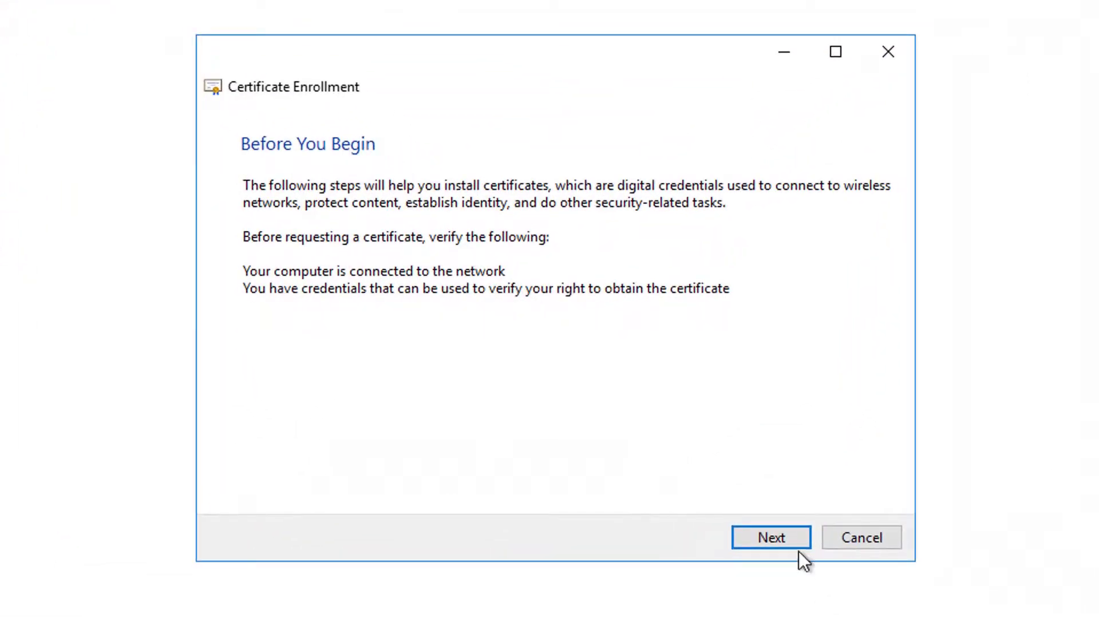
# Step: Proceed without enrollment policy, keeping the (No template) CNG key template and PKCS #10 format
pyautogui.click(799, 548)
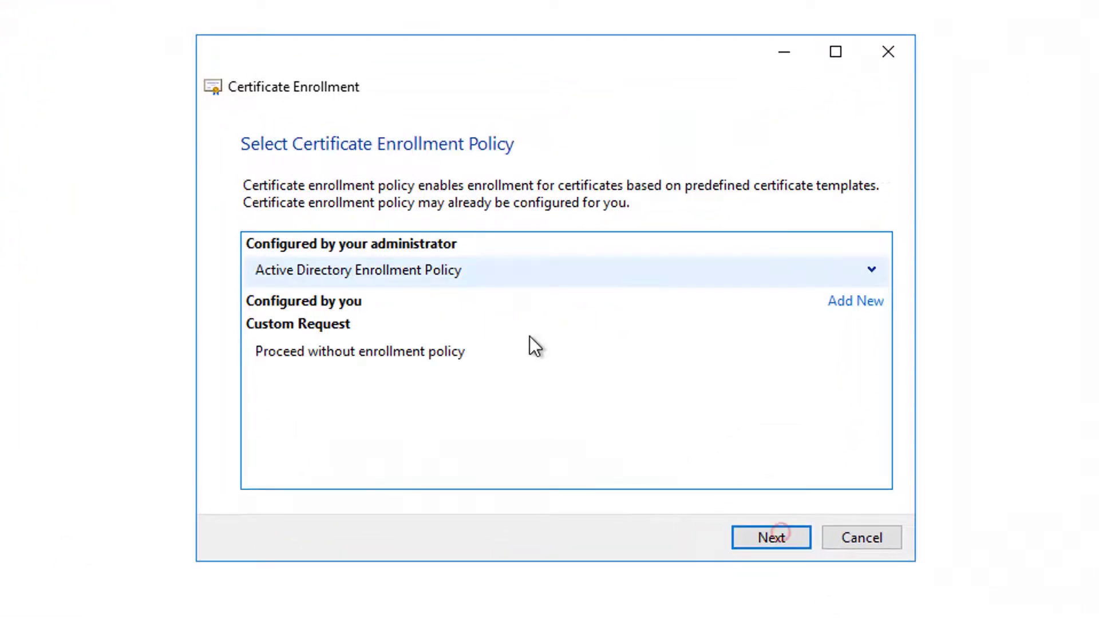
pyautogui.click(393, 352)
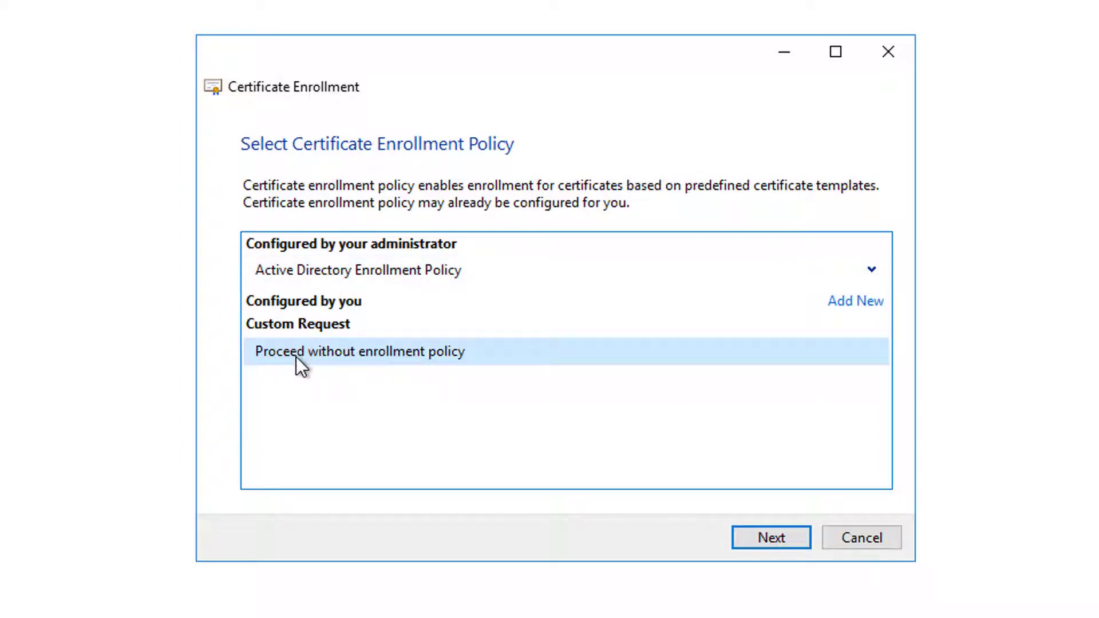
pyautogui.click(342, 349)
pyautogui.click(418, 352)
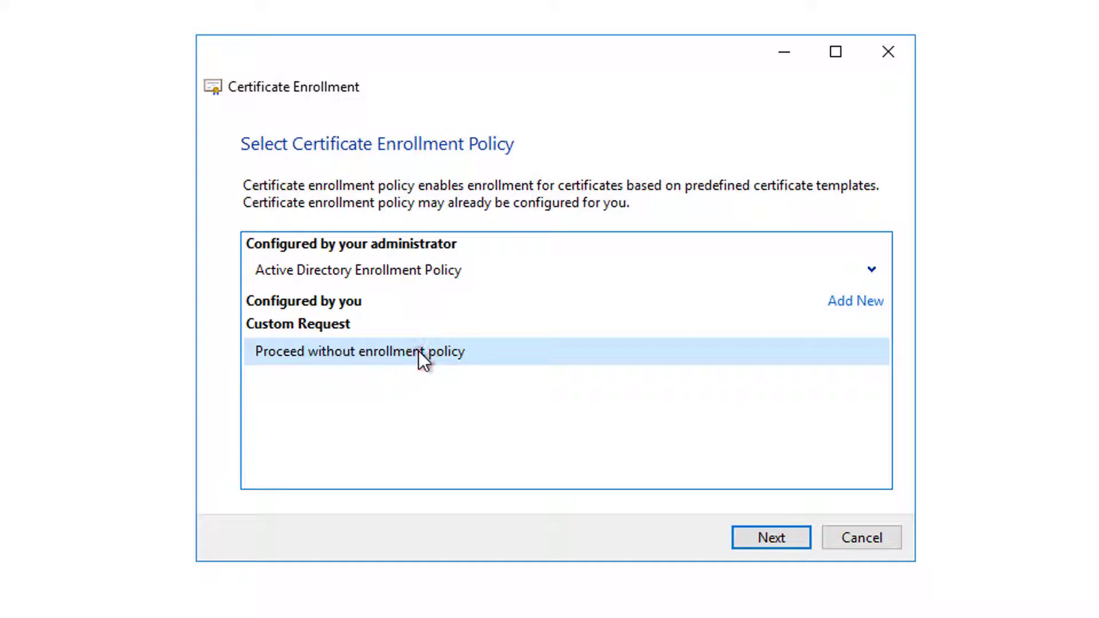
pyautogui.click(768, 538)
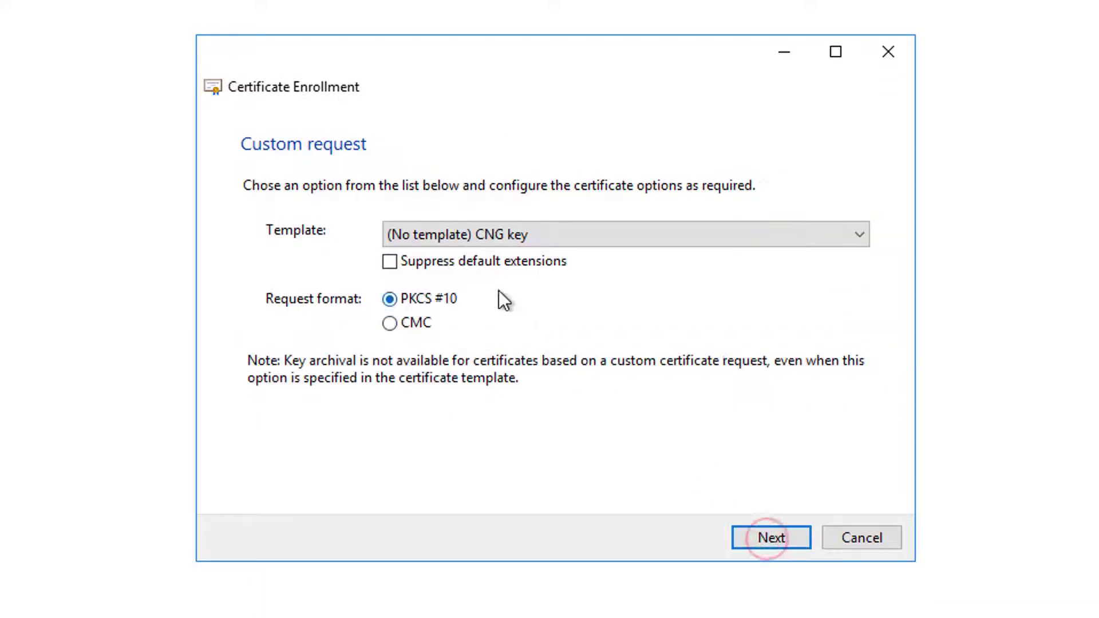
pyautogui.click(527, 239)
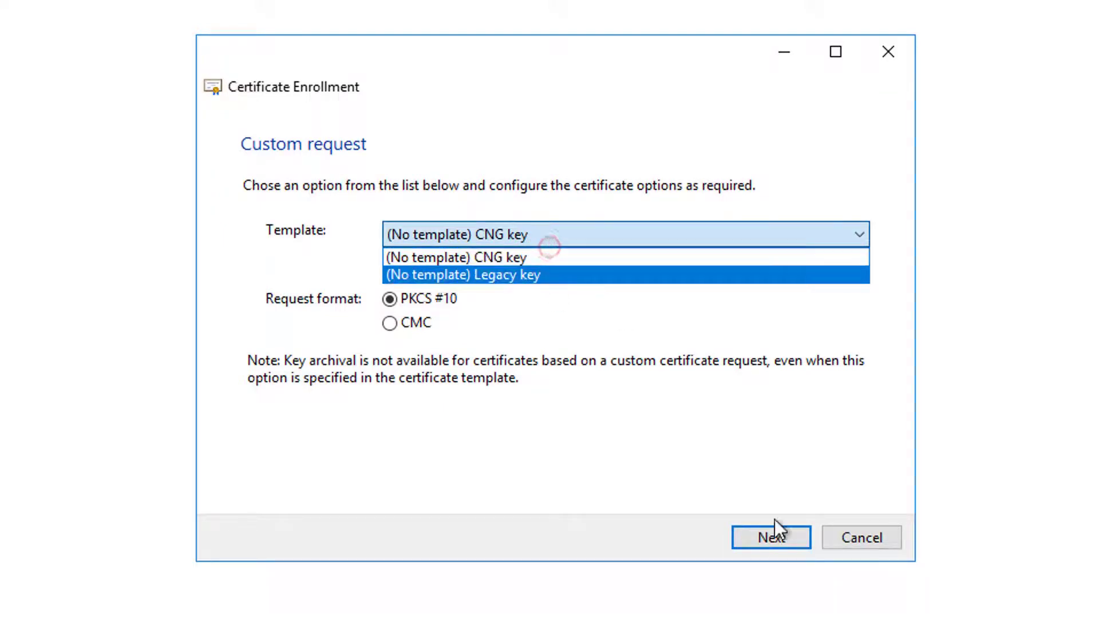
pyautogui.click(762, 537)
pyautogui.click(770, 535)
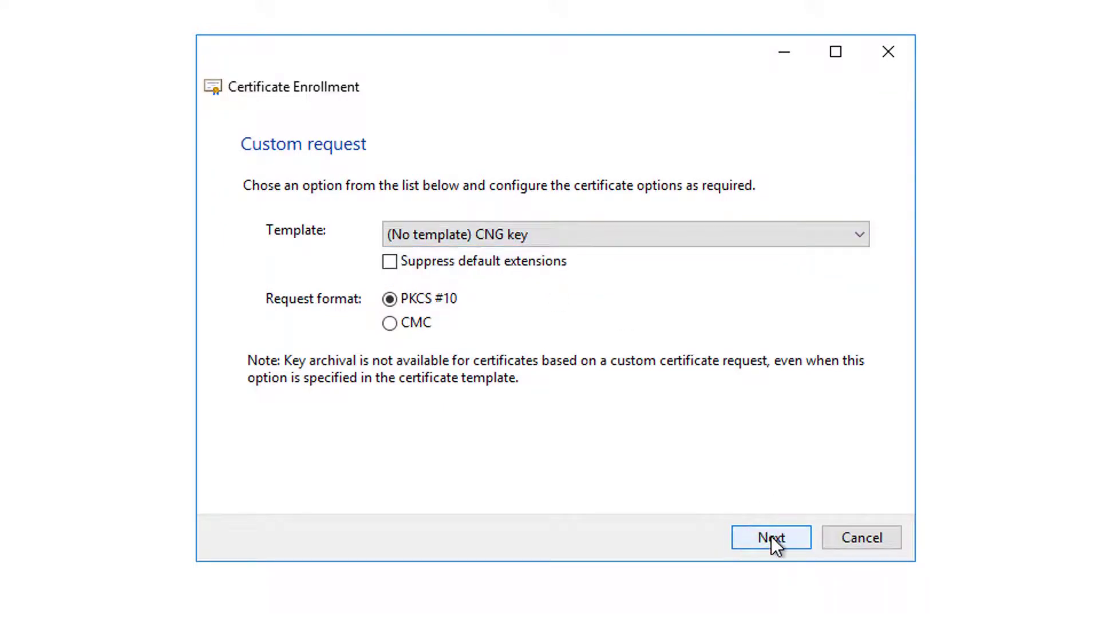
pyautogui.click(768, 537)
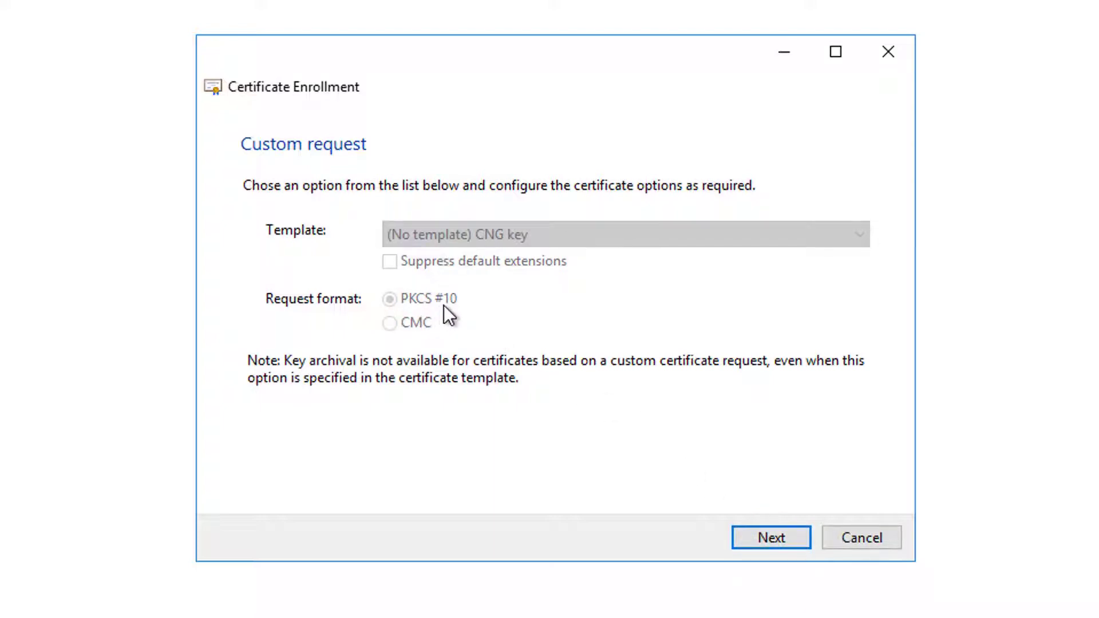
# Step: Open the custom request's certificate properties and enter 'secretThycoticserver'
pyautogui.click(757, 533)
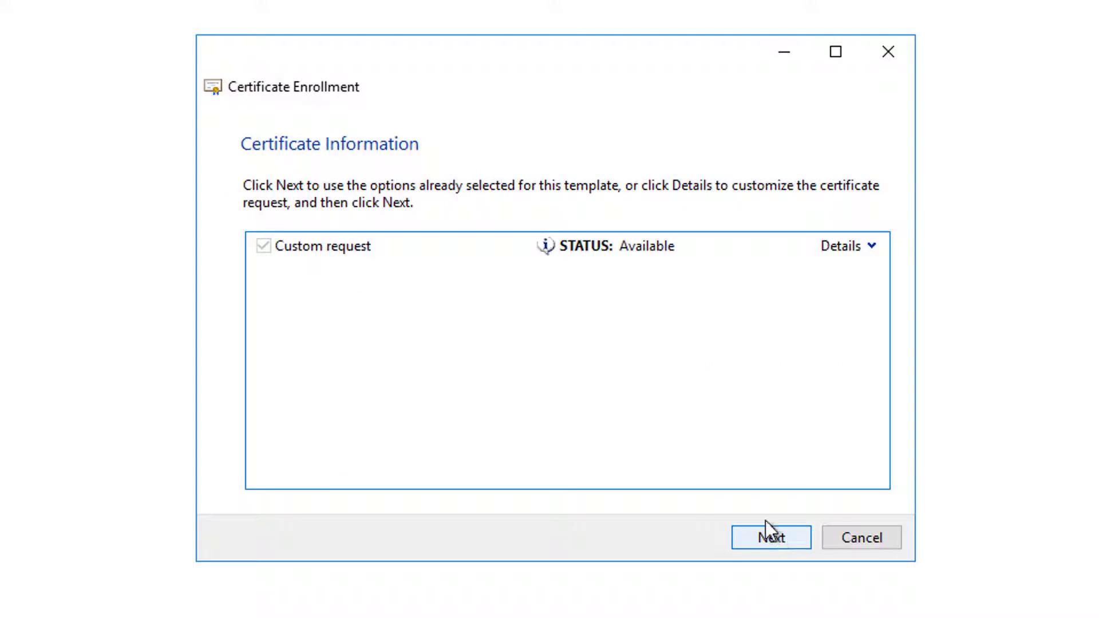
pyautogui.click(872, 247)
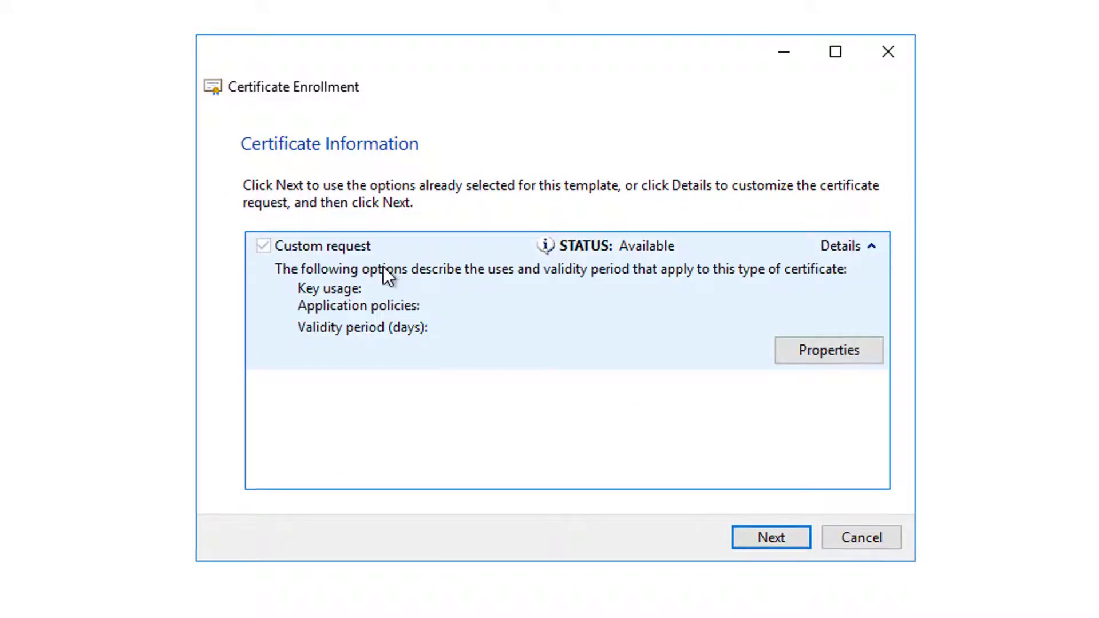
pyautogui.click(871, 355)
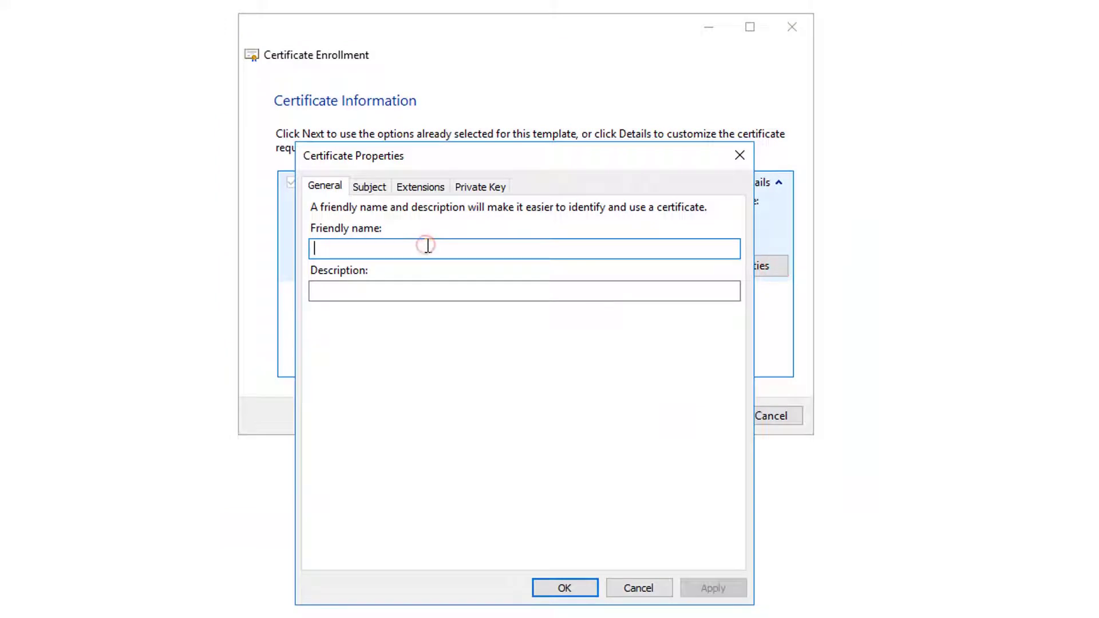
pyautogui.write('s')
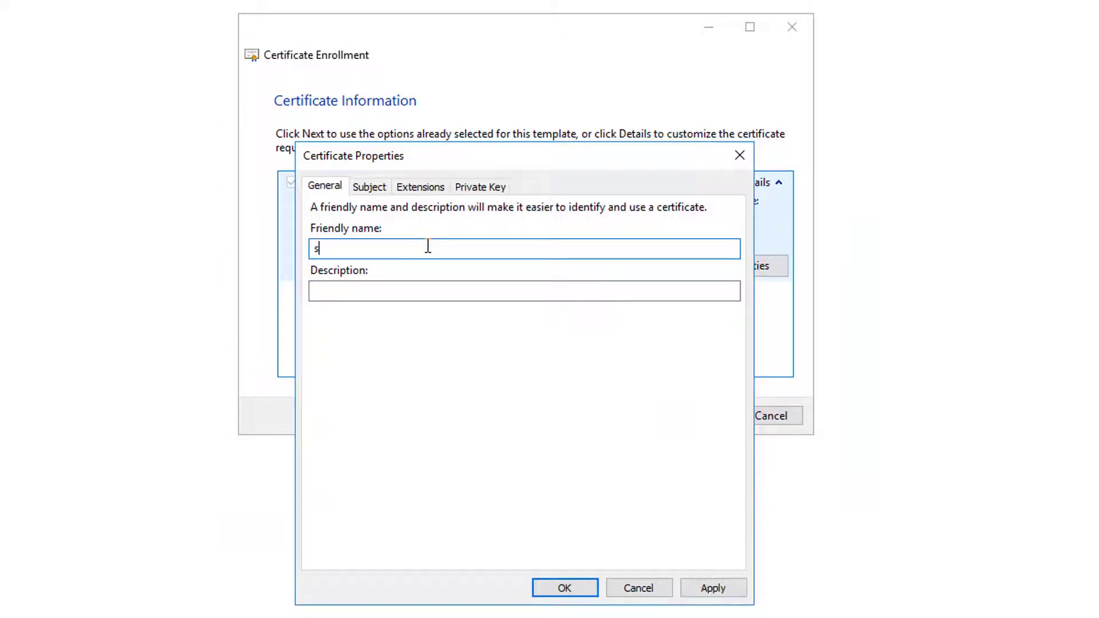
pyautogui.write('ecretThycotic')
pyautogui.write('server')
# Step: Add the subject Common name secretserver.51sectest.dev
pyautogui.click(371, 188)
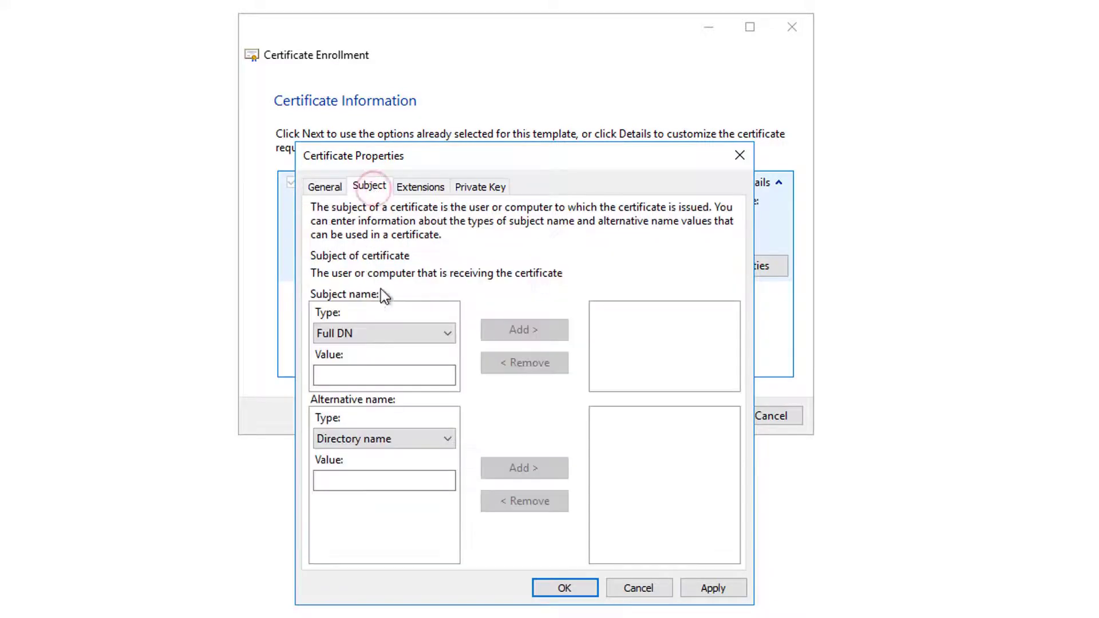
pyautogui.click(403, 373)
pyautogui.write('secretserver.51secttest.dev')
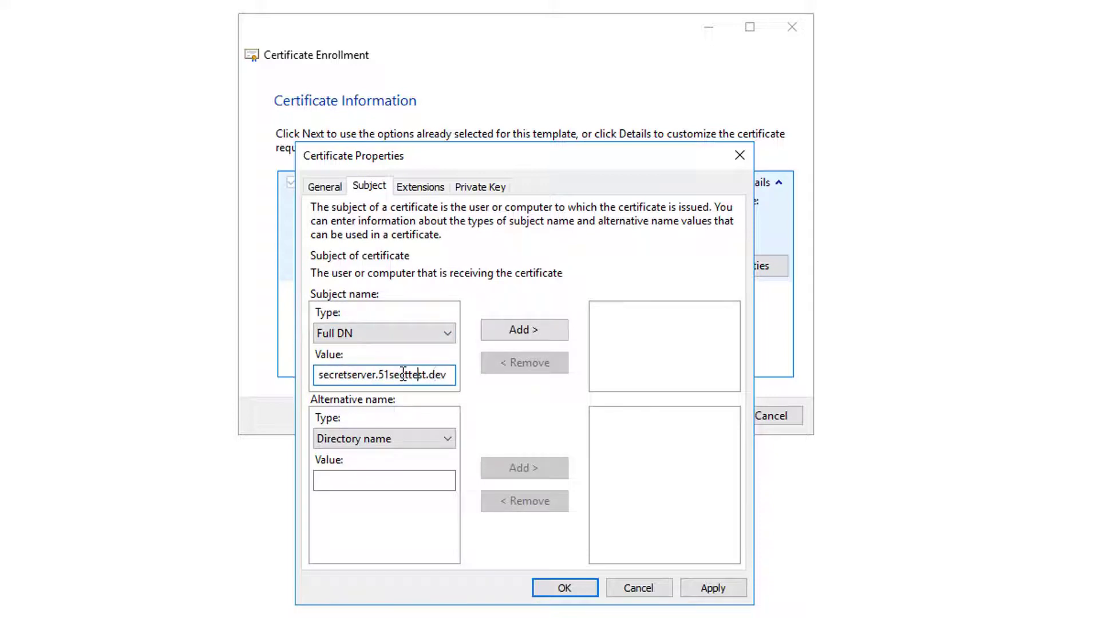
pyautogui.press('BackSpace')
pyautogui.click(452, 333)
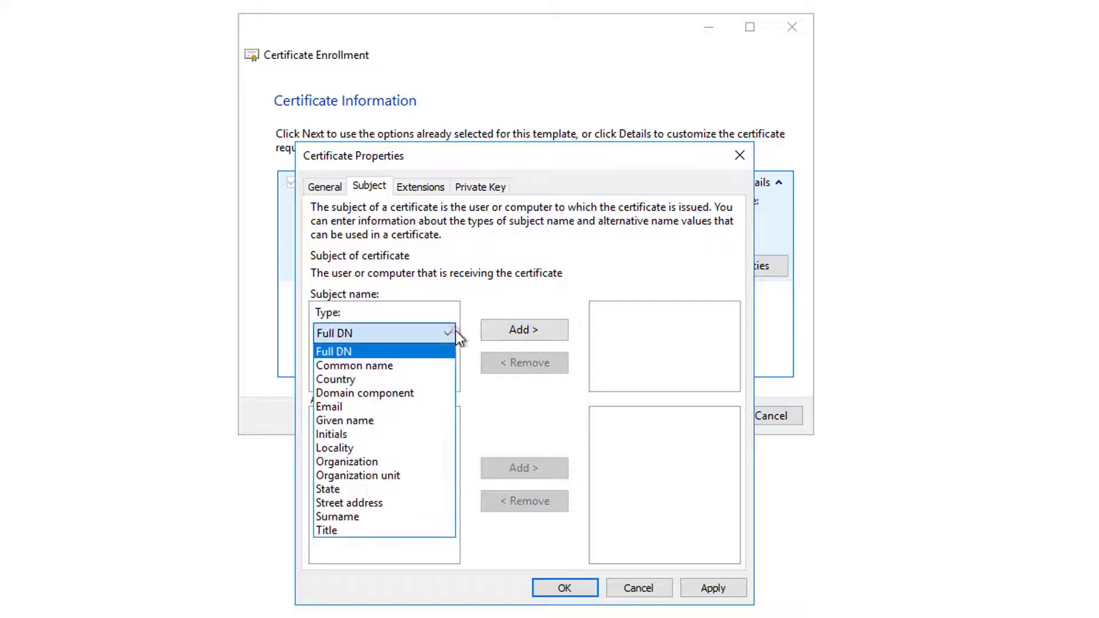
pyautogui.click(437, 362)
pyautogui.click(427, 380)
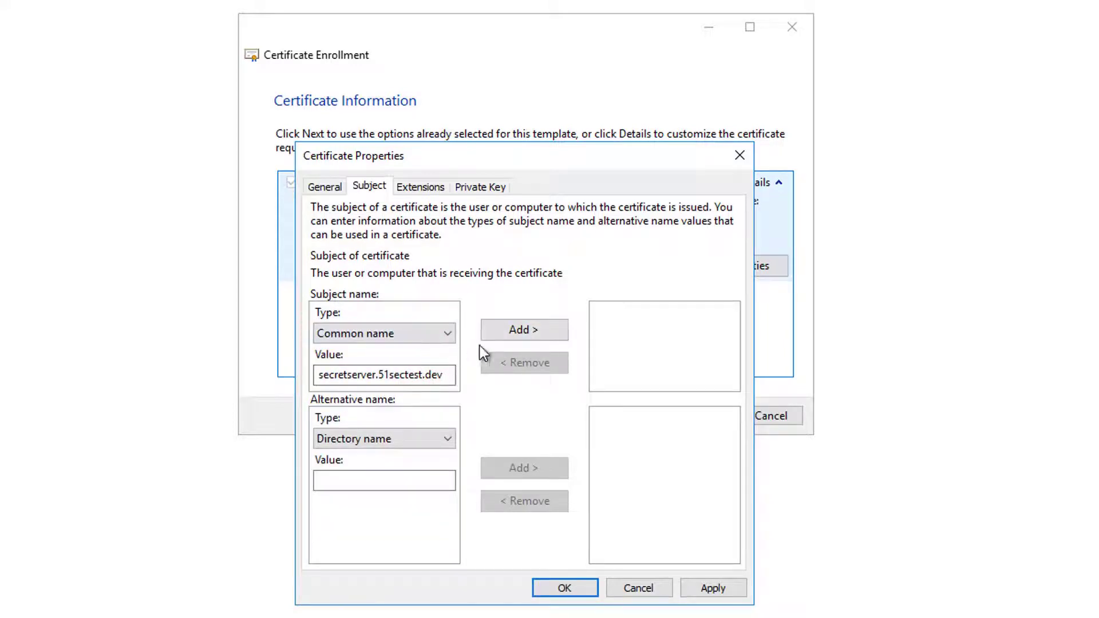
pyautogui.click(525, 331)
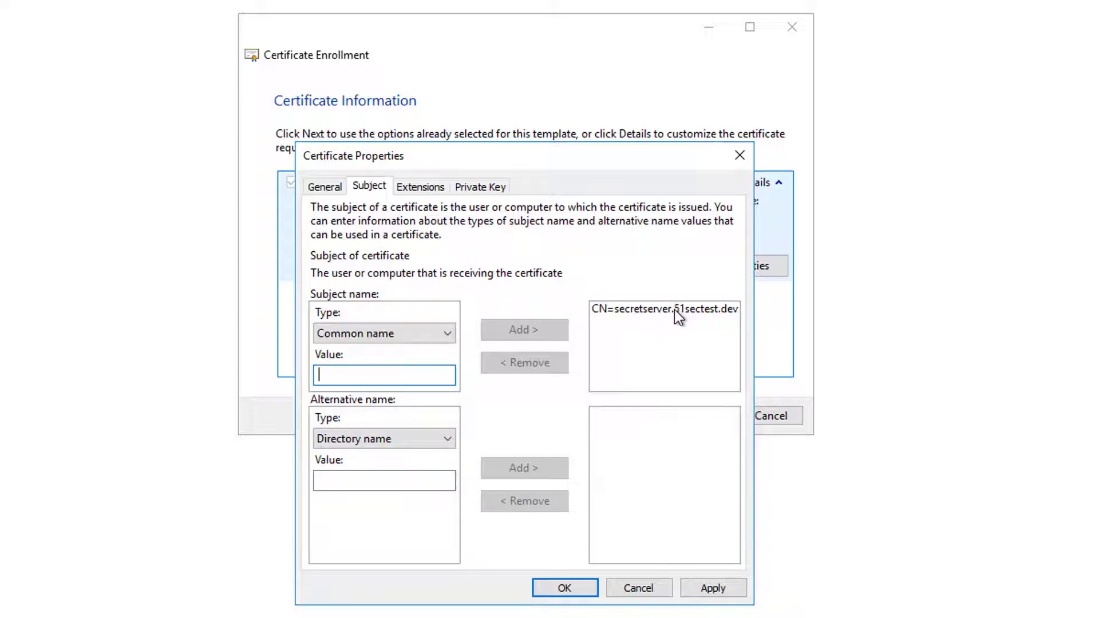
# Step: Add Organization 51Sec and State ON to the subject
pyautogui.click(436, 333)
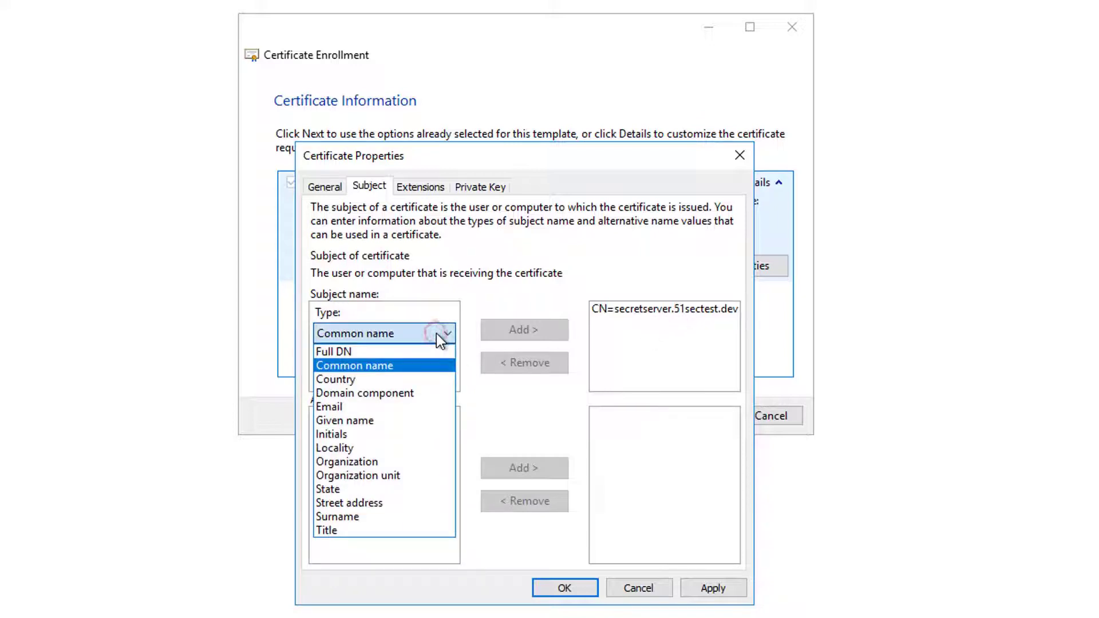
pyautogui.click(399, 461)
pyautogui.click(389, 374)
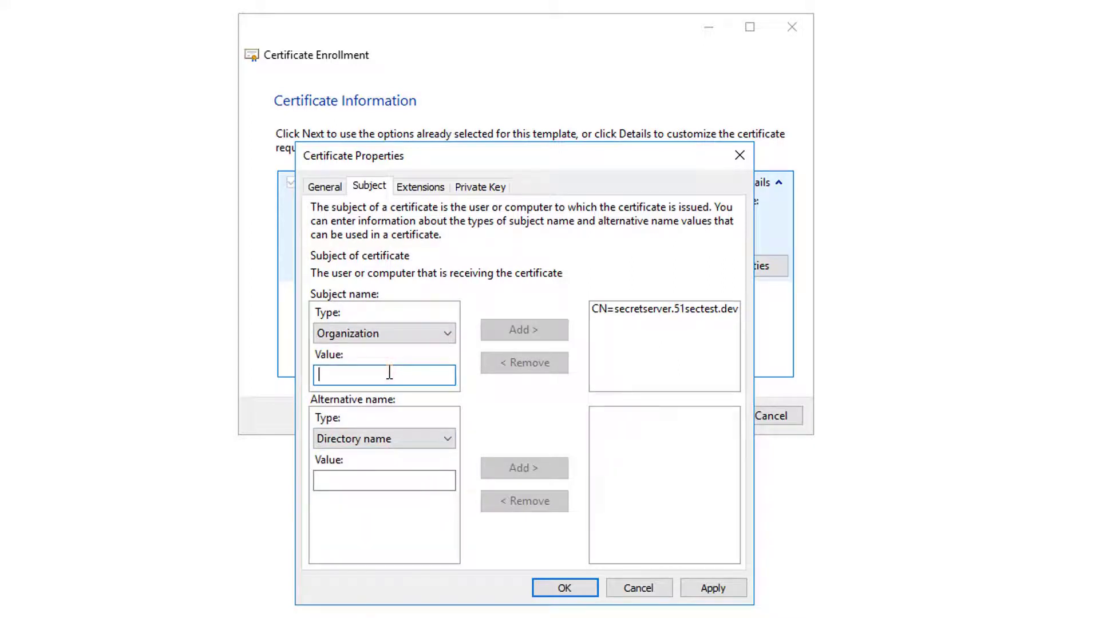
pyautogui.write('51Sec')
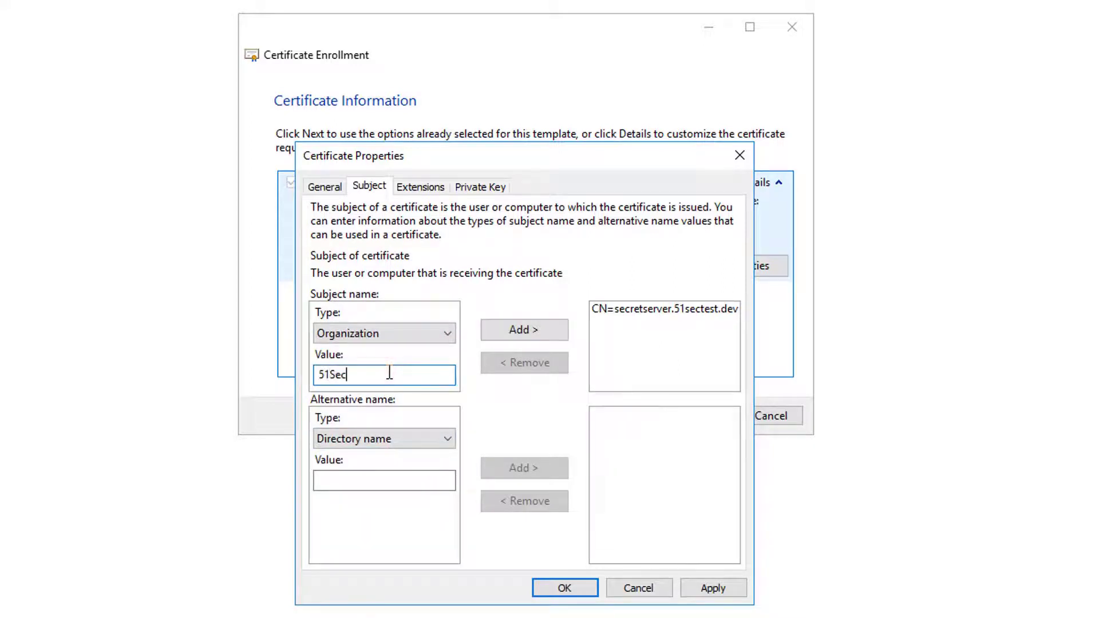
pyautogui.click(505, 329)
pyautogui.click(433, 332)
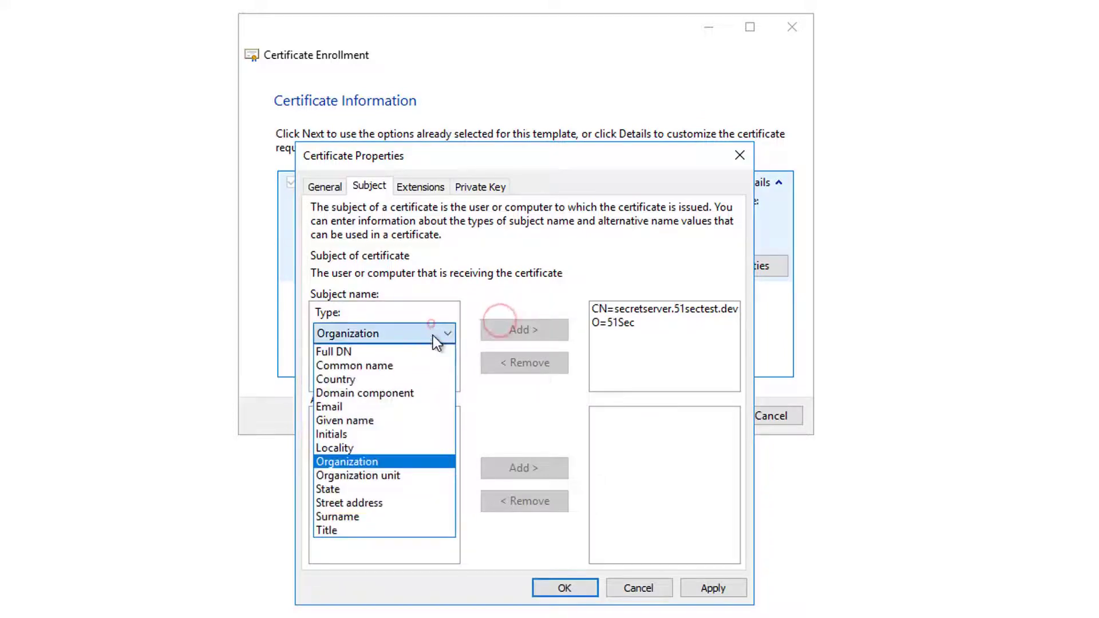
pyautogui.click(408, 492)
pyautogui.click(380, 376)
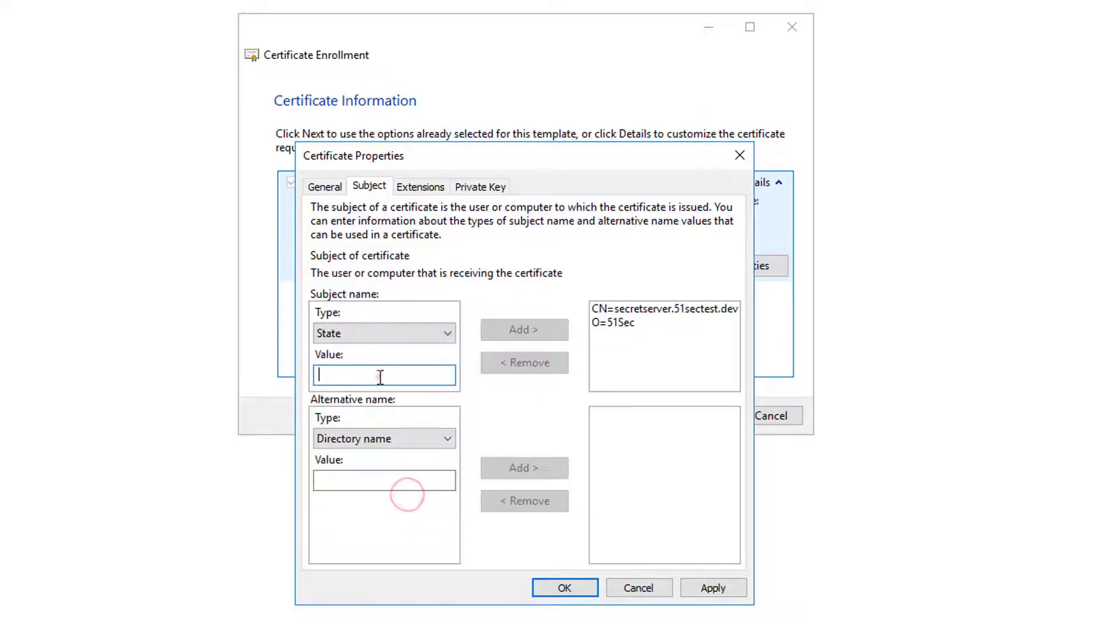
pyautogui.write('ON')
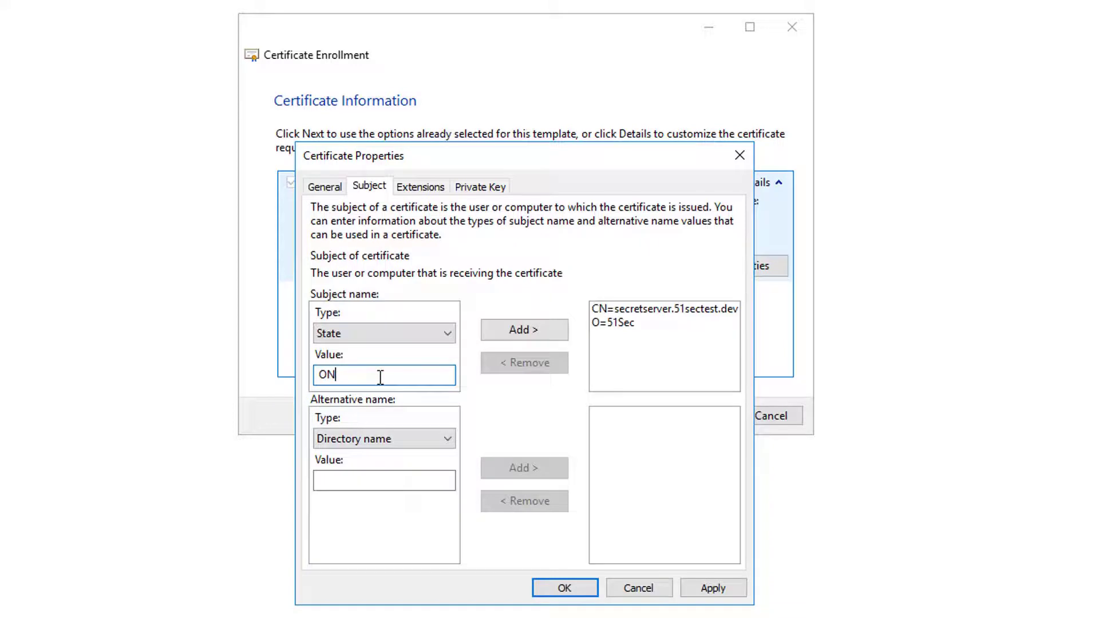
pyautogui.click(514, 331)
# Step: Add Country CA and Locality Toronto to the subject
pyautogui.click(431, 329)
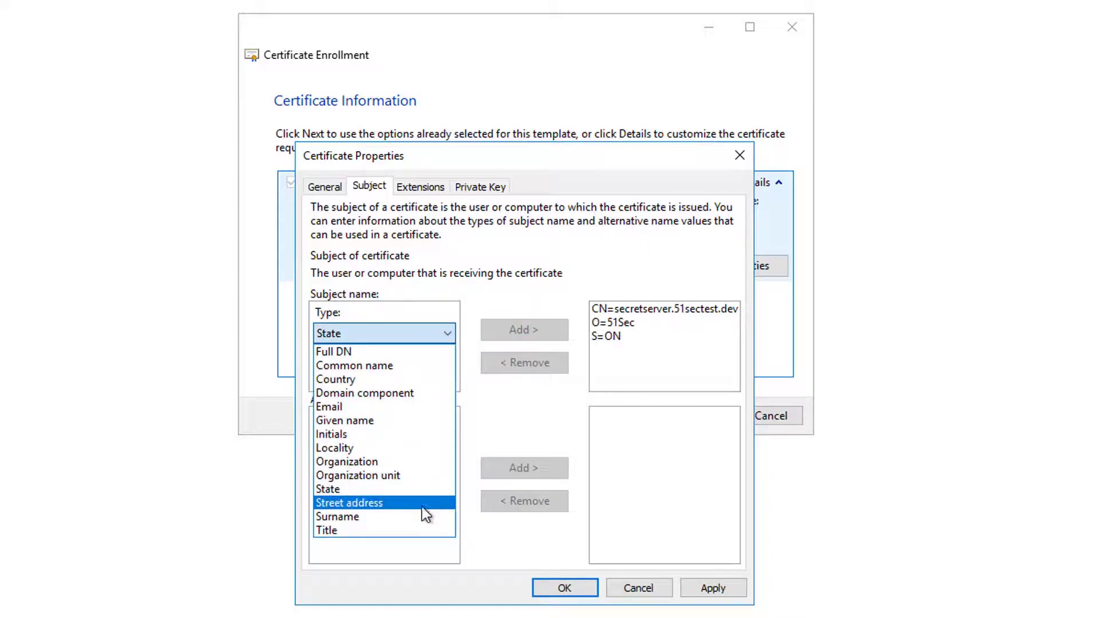
pyautogui.click(420, 380)
pyautogui.click(408, 376)
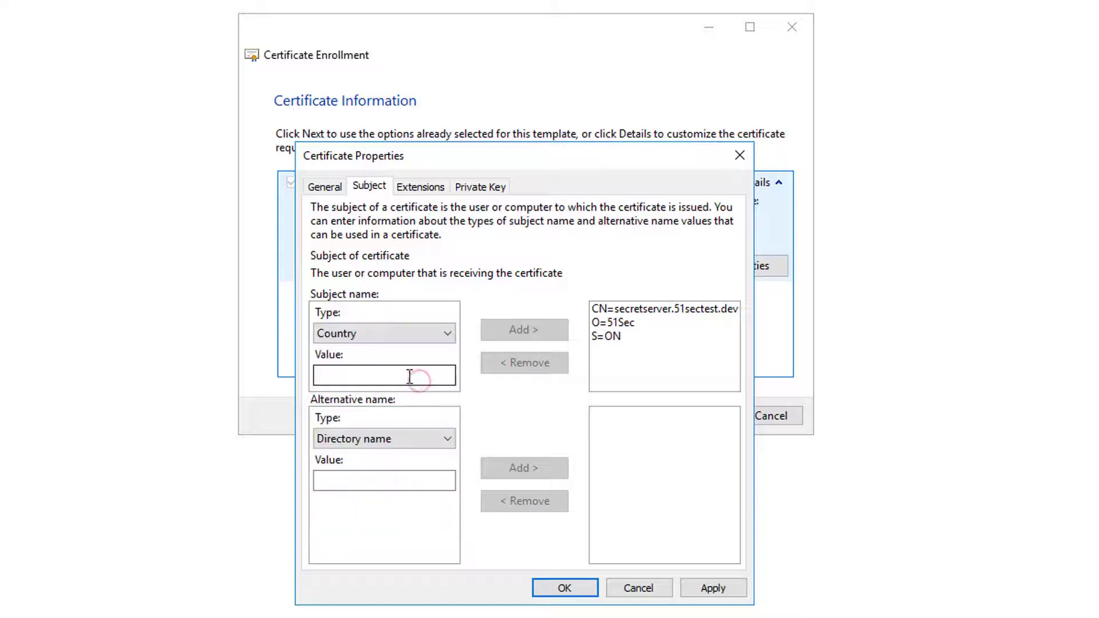
pyautogui.write('CA')
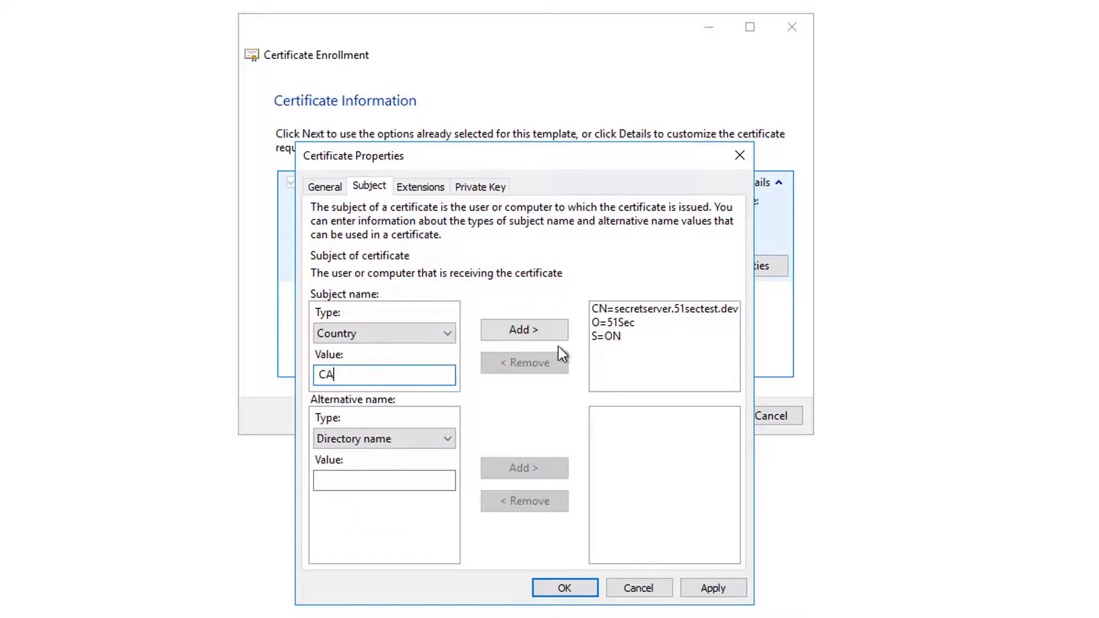
pyautogui.click(560, 331)
pyautogui.click(445, 332)
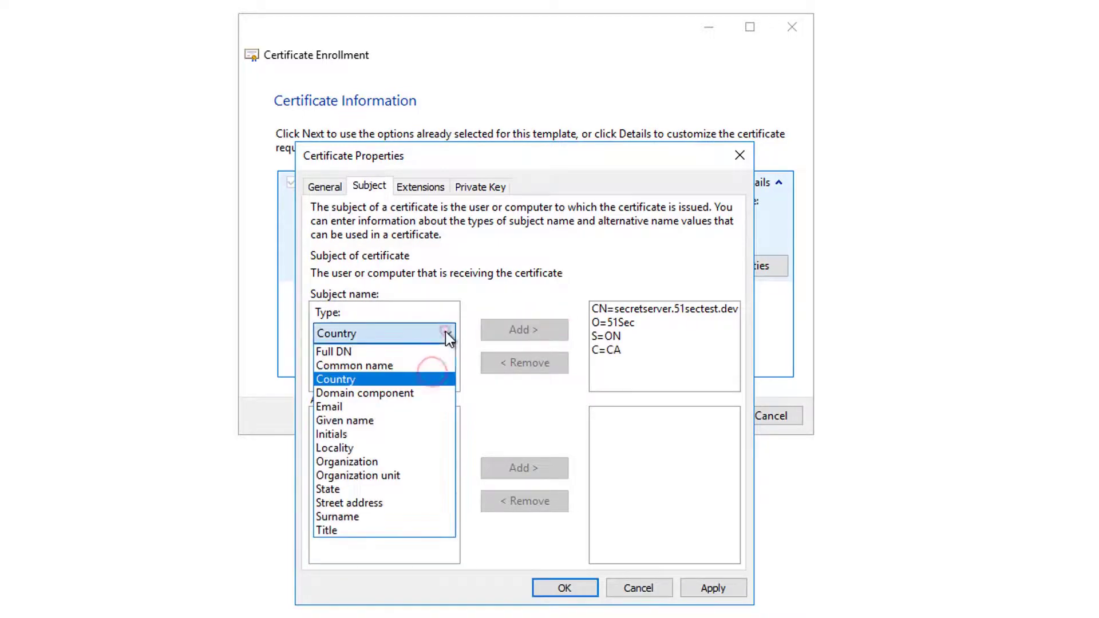
pyautogui.click(434, 447)
pyautogui.click(390, 376)
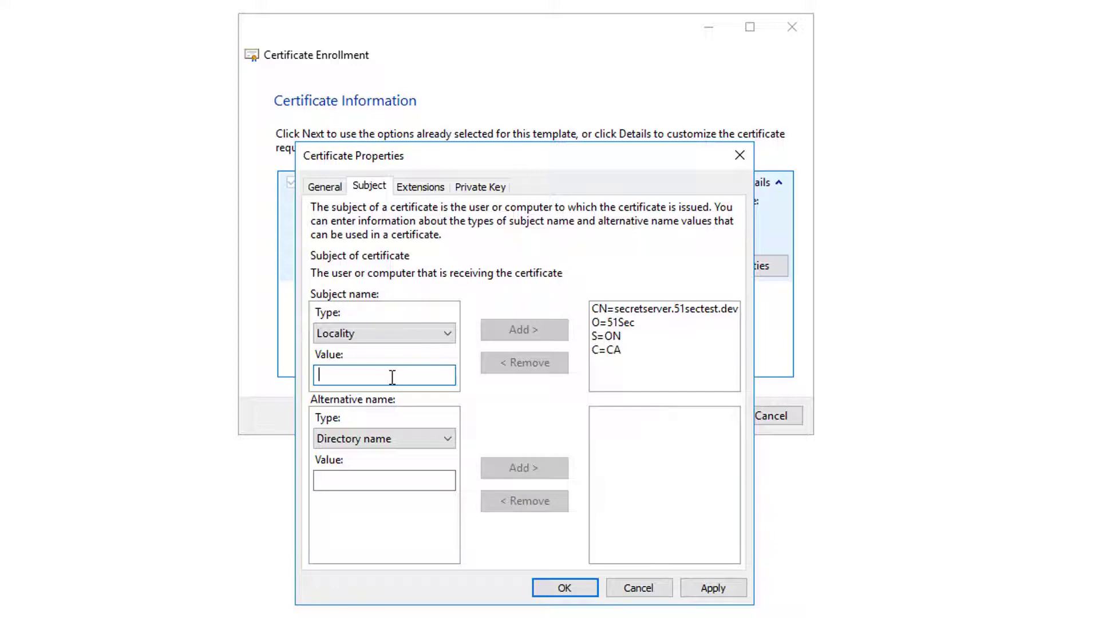
pyautogui.write('Toronto')
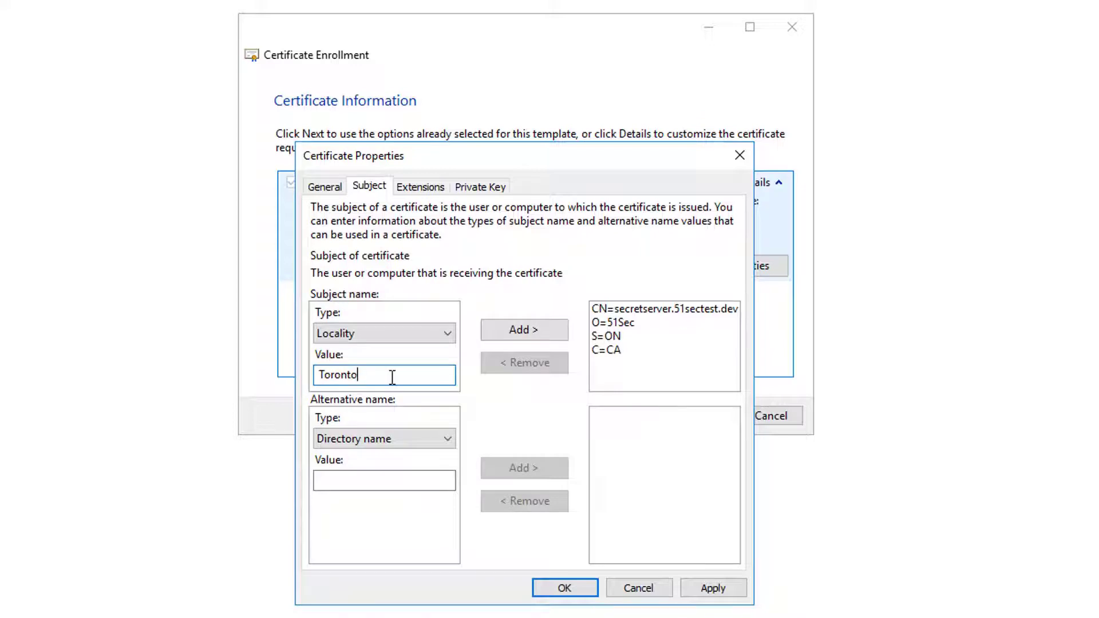
pyautogui.click(523, 331)
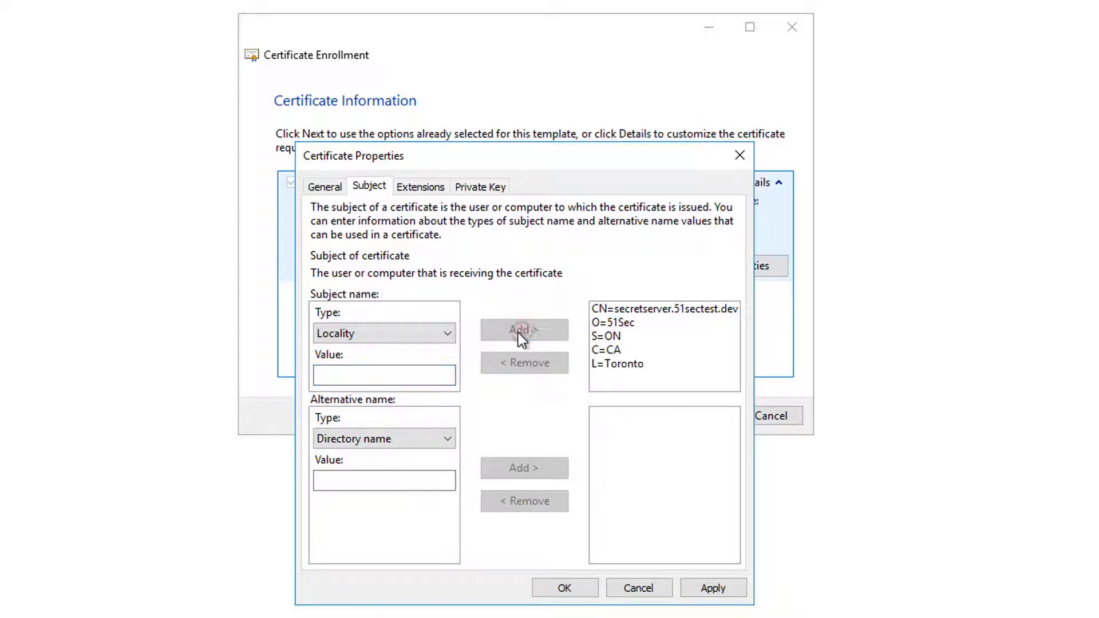
# Step: Add DNS alternative name secretserver.51sectest.dev, then apply and confirm the properties
pyautogui.click(413, 440)
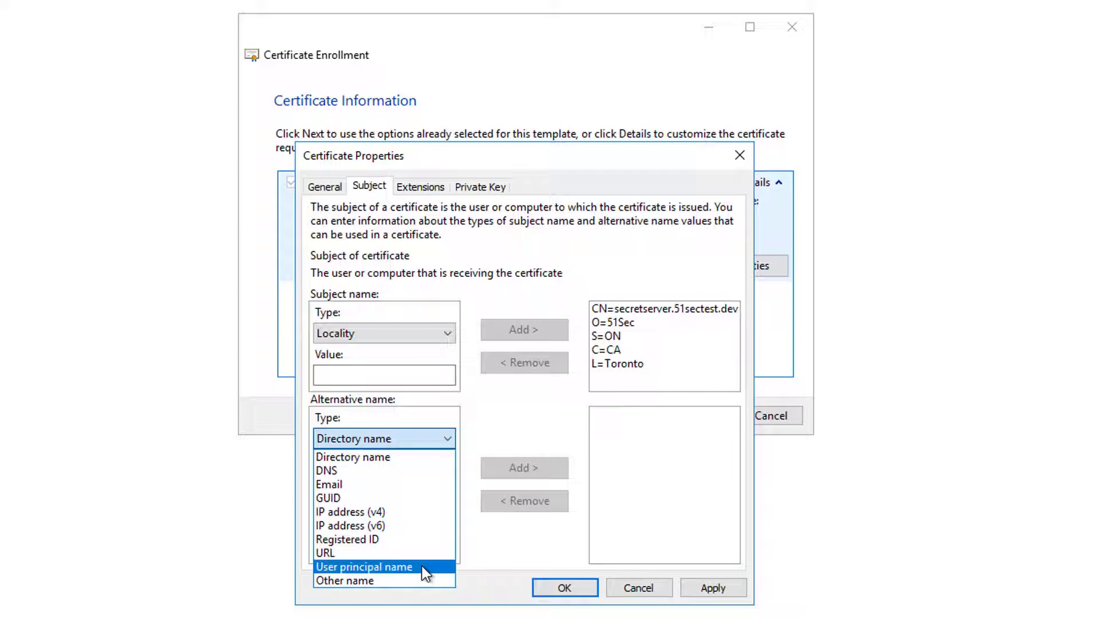
pyautogui.click(421, 471)
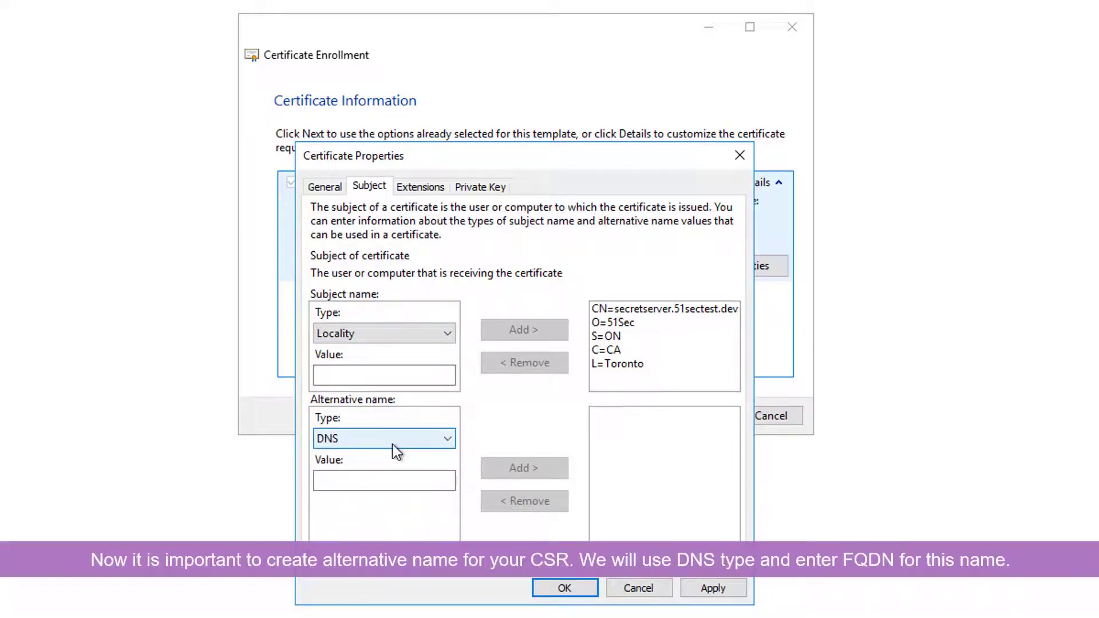
pyautogui.click(346, 476)
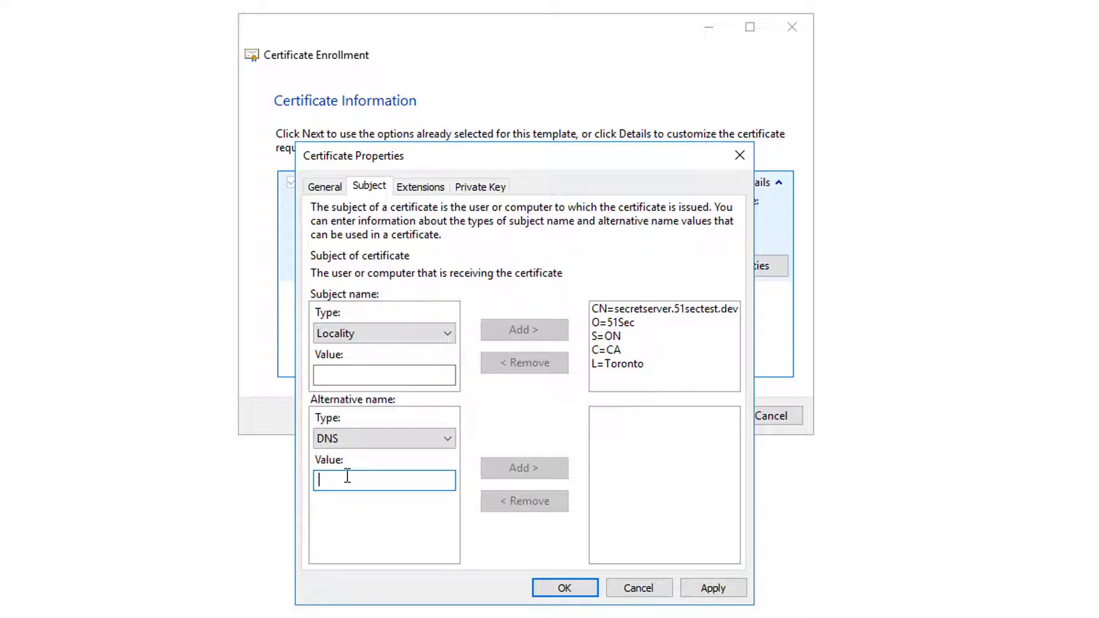
pyautogui.click(347, 476)
pyautogui.write('secret')
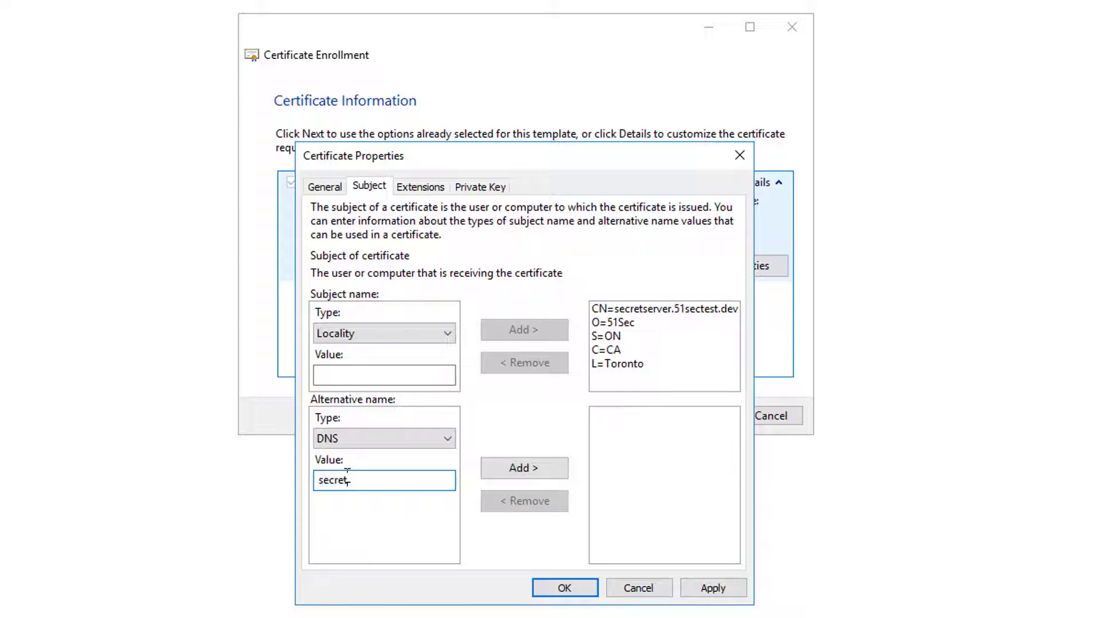
pyautogui.write('server.51sectest.dev')
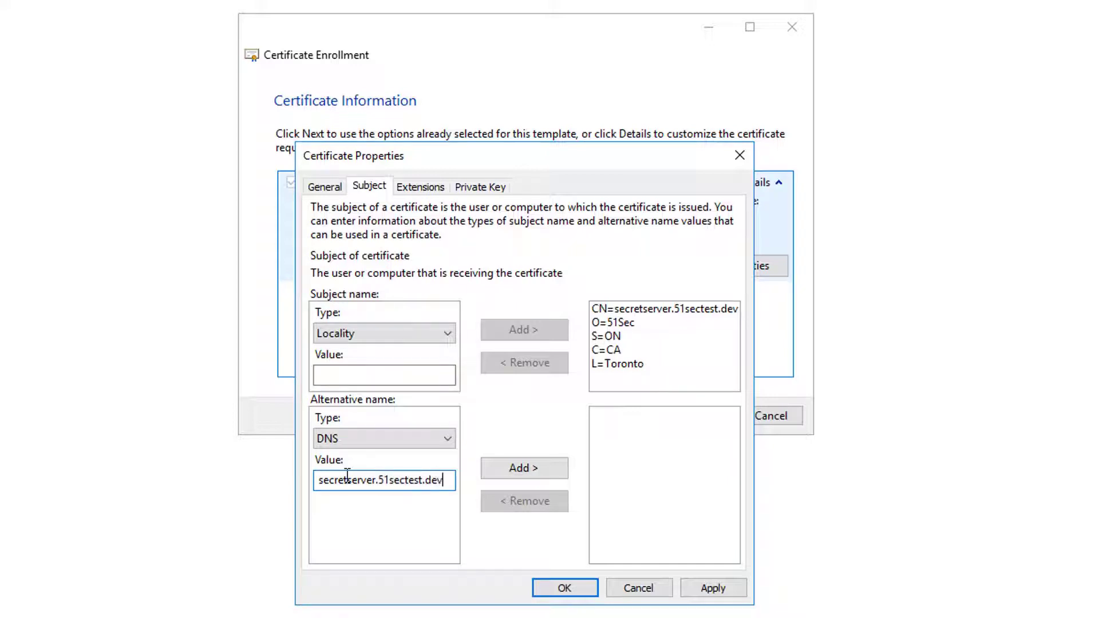
pyautogui.click(538, 469)
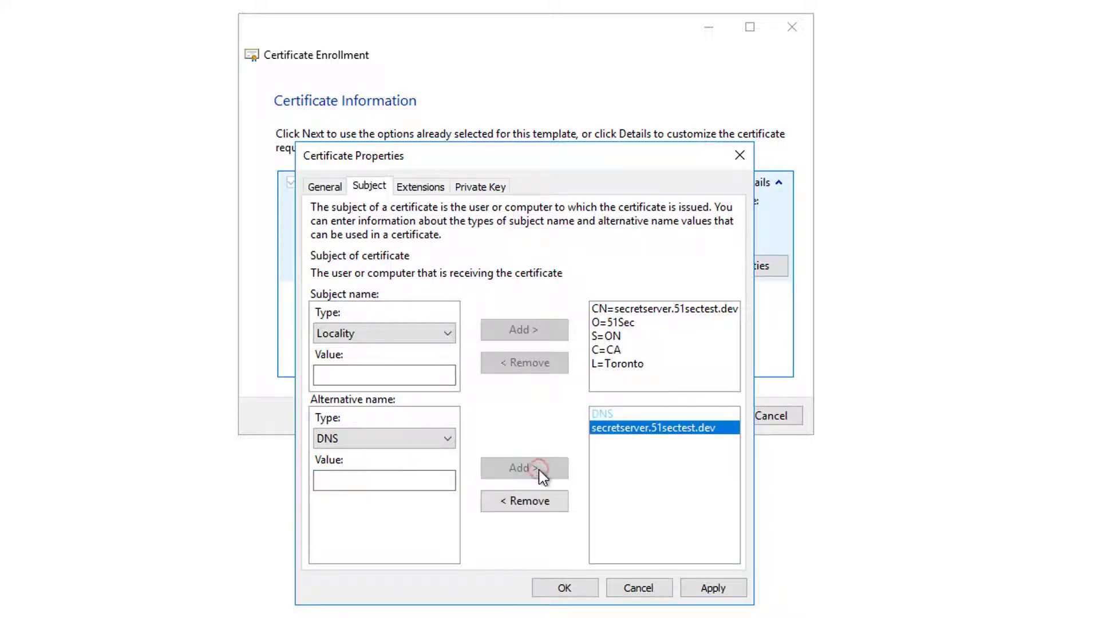
pyautogui.click(715, 588)
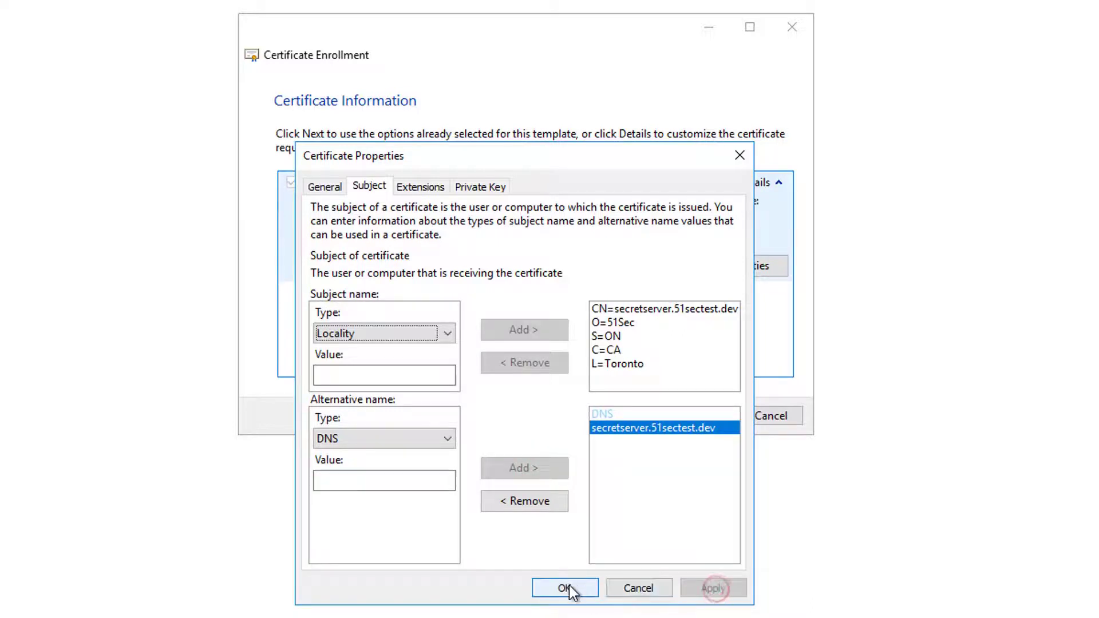
pyautogui.click(567, 587)
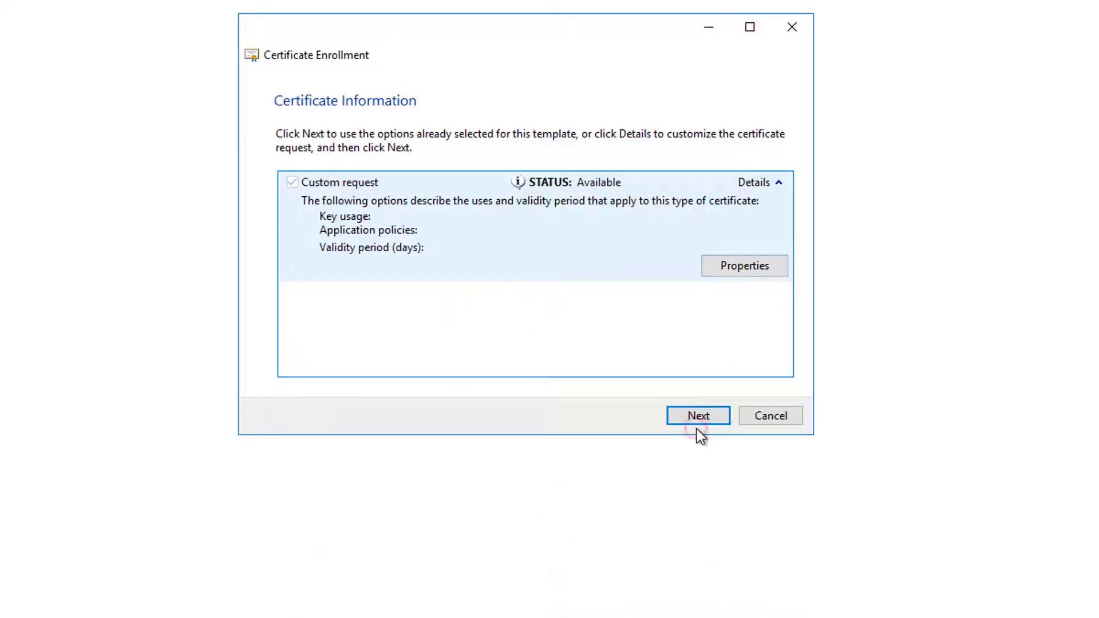
pyautogui.click(744, 269)
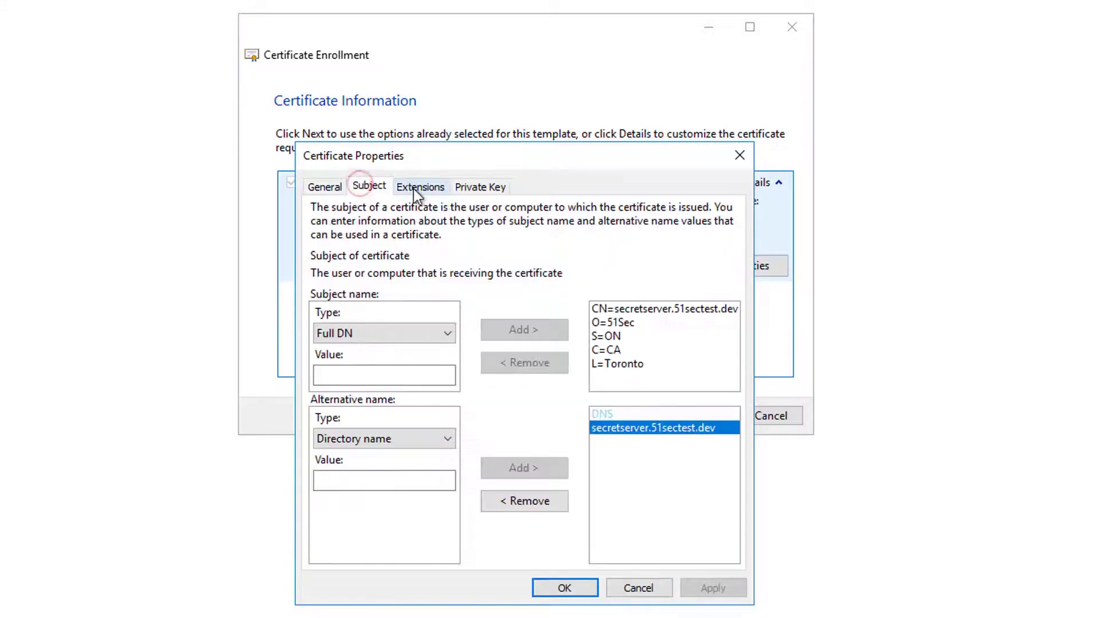
# Step: Add Server Authentication as an Extended Key Usage and apply it
pyautogui.click(413, 187)
pyautogui.click(433, 253)
pyautogui.click(730, 241)
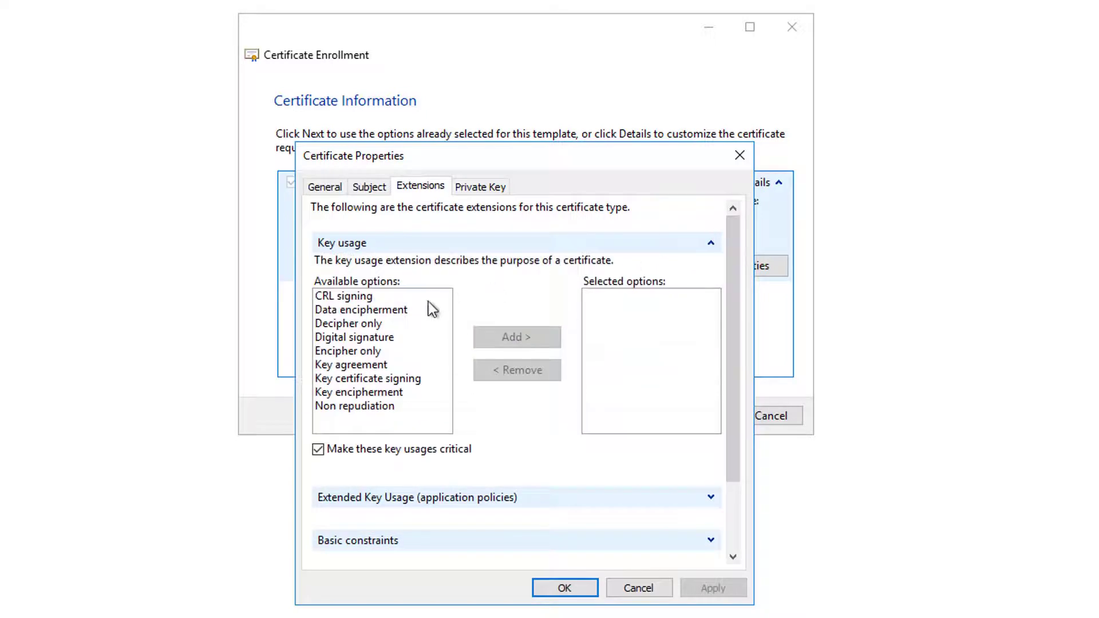
pyautogui.click(710, 242)
pyautogui.click(473, 292)
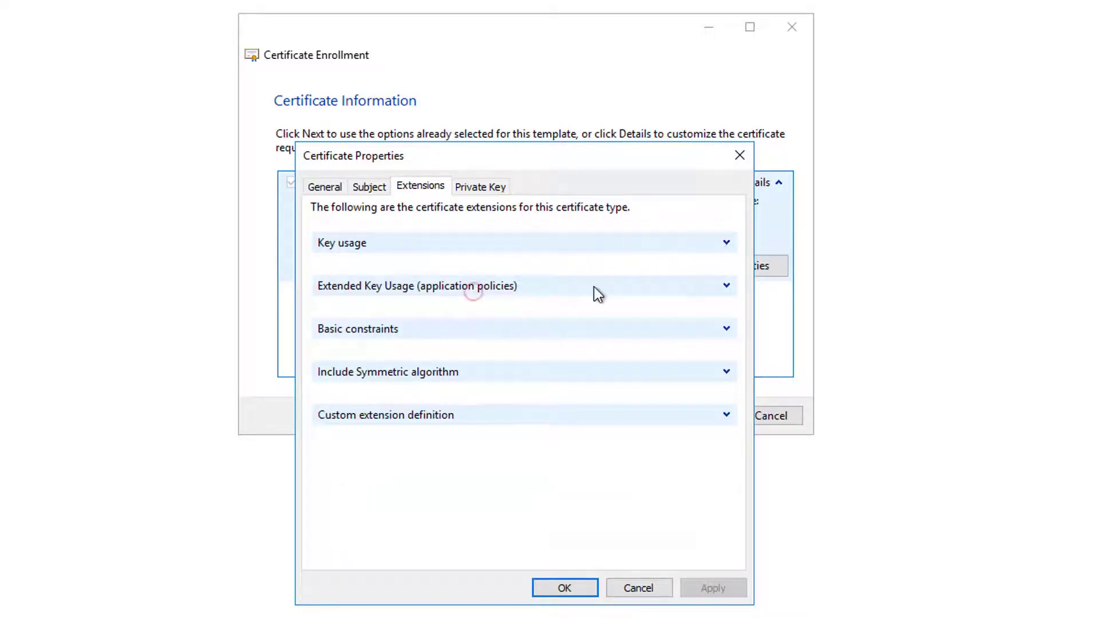
pyautogui.click(721, 289)
pyautogui.click(366, 369)
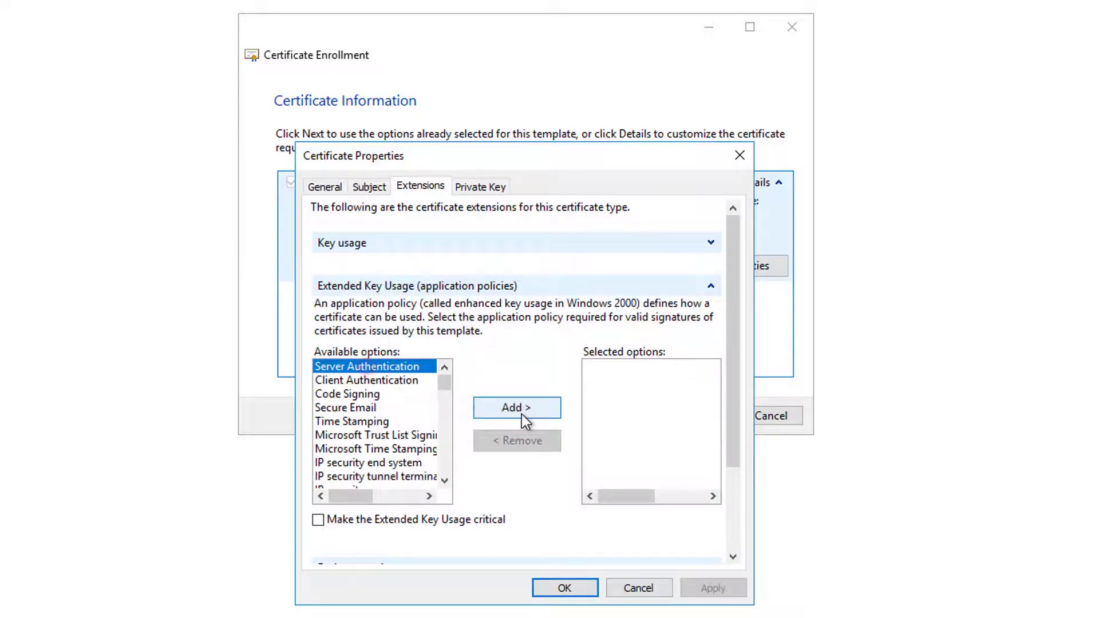
pyautogui.click(522, 413)
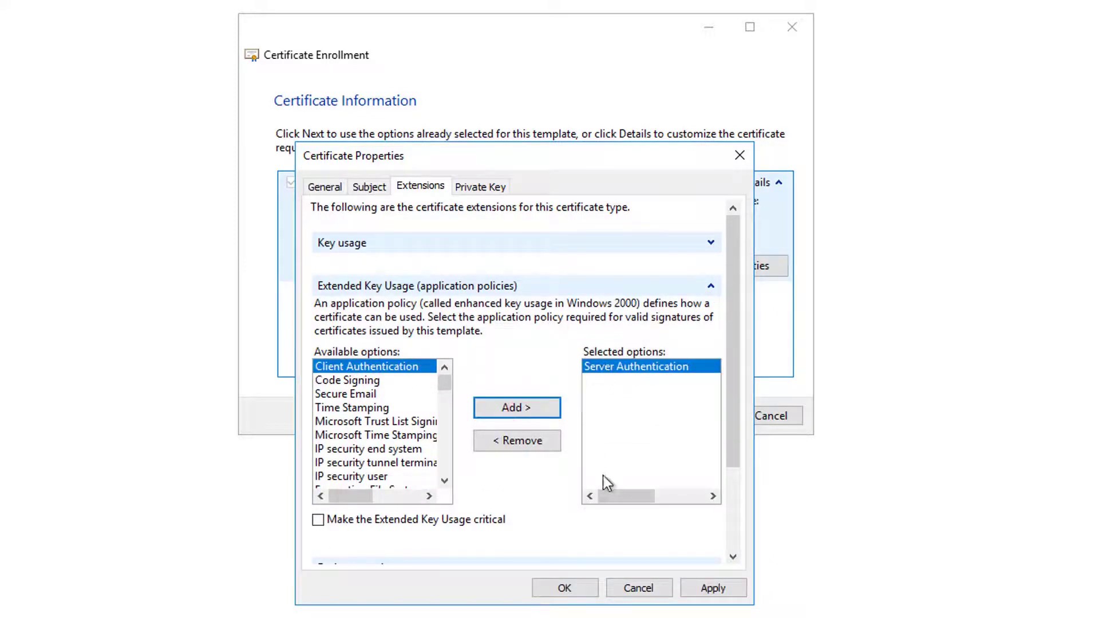
pyautogui.click(723, 590)
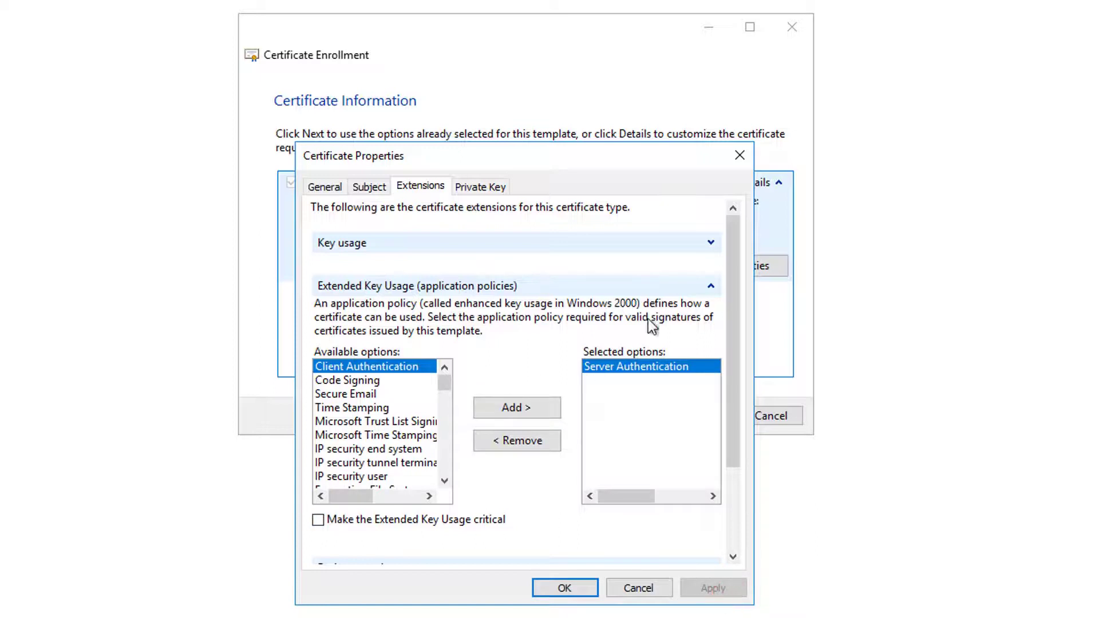
pyautogui.click(710, 286)
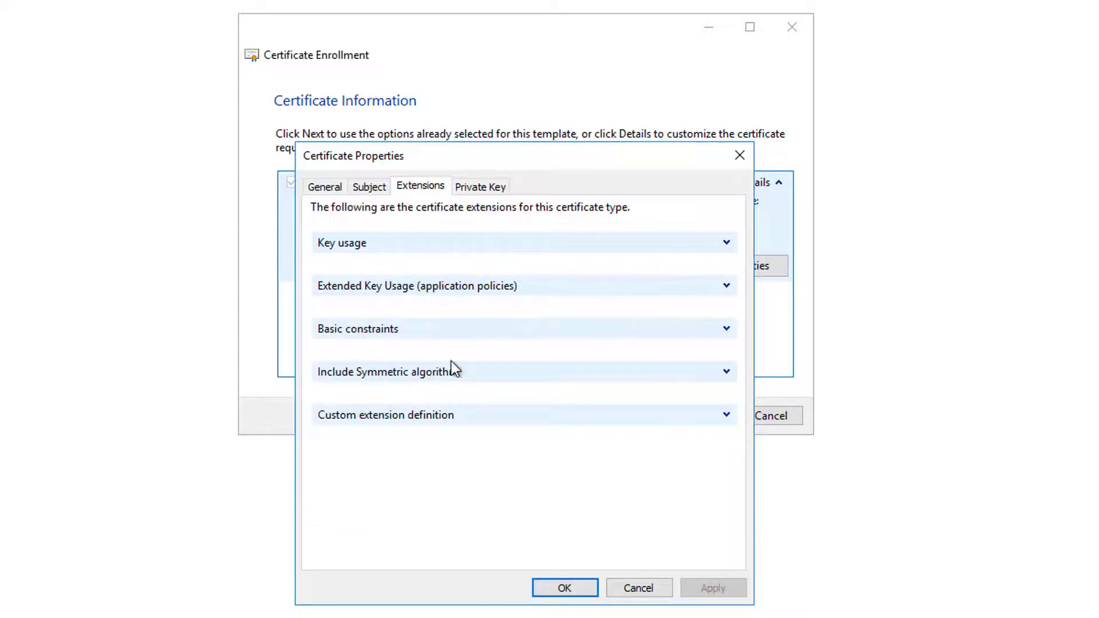
# Step: Set the private key size to 2048, mark it exportable, and confirm the properties
pyautogui.click(485, 191)
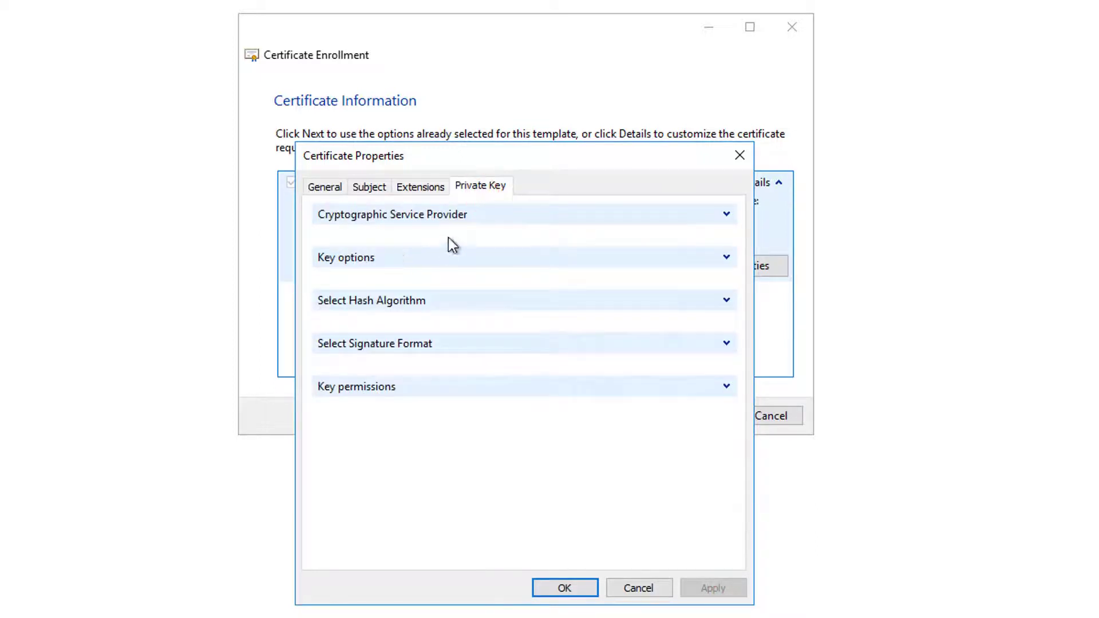
pyautogui.click(397, 262)
pyautogui.click(720, 255)
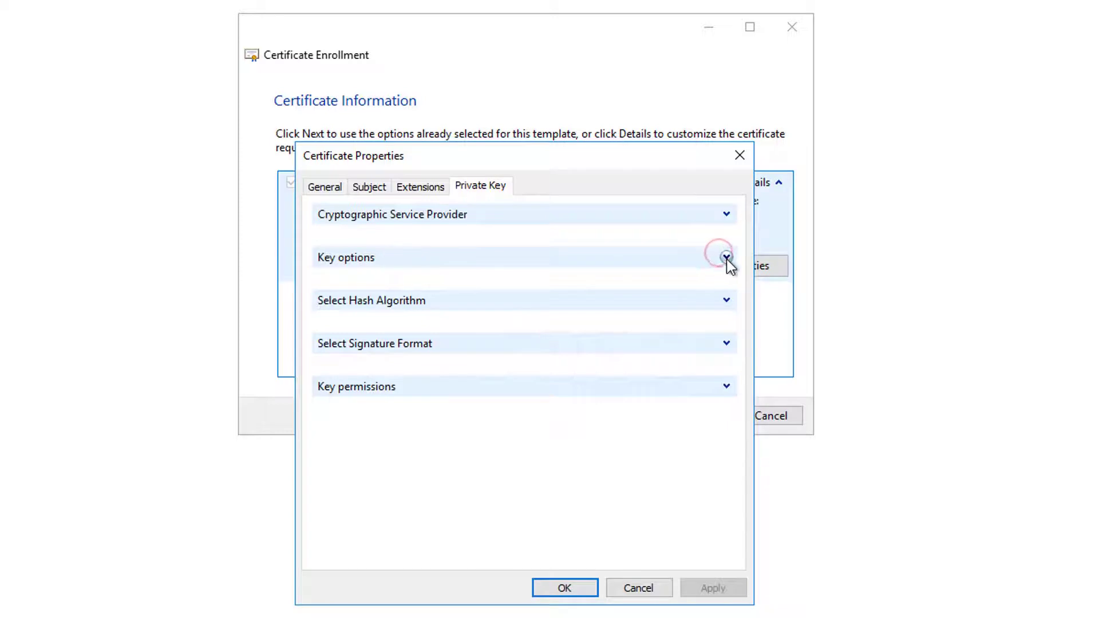
pyautogui.click(479, 299)
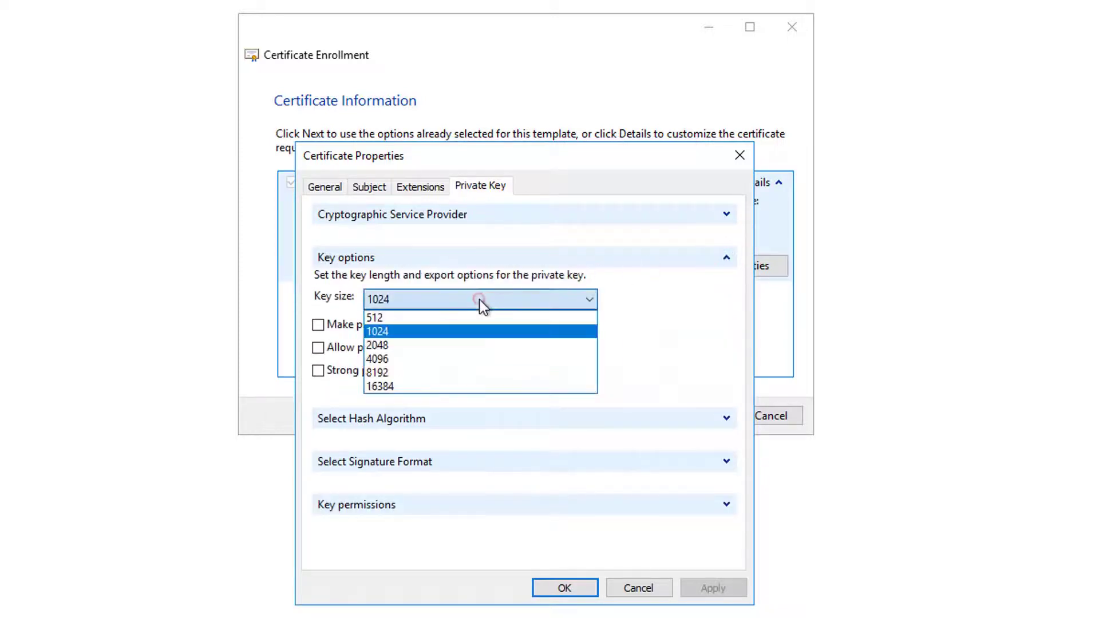
pyautogui.click(480, 345)
pyautogui.click(436, 325)
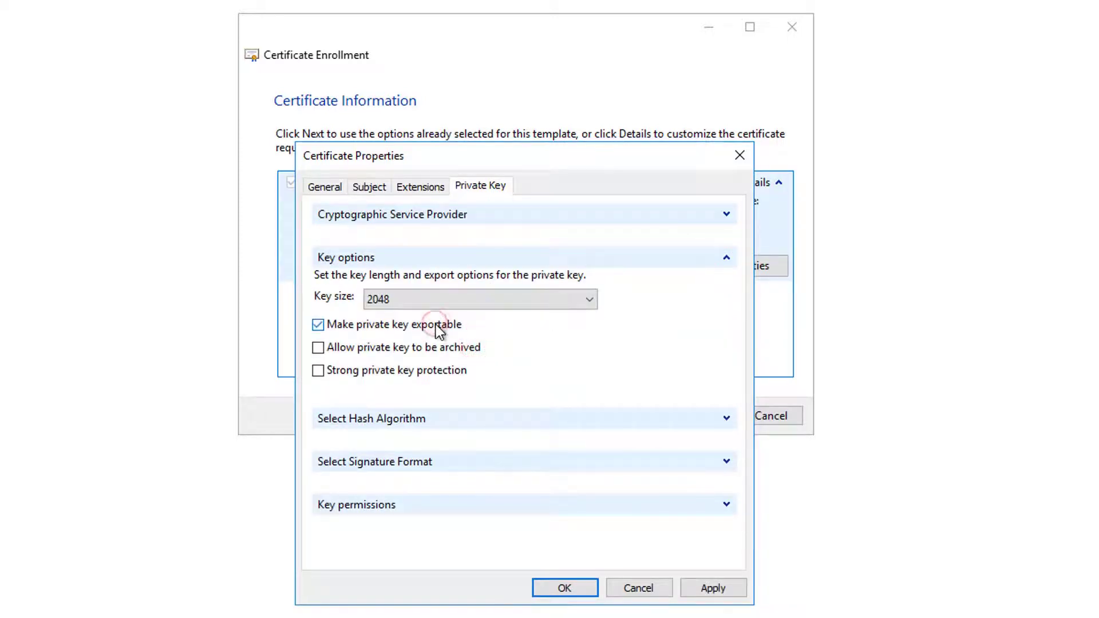
pyautogui.click(737, 584)
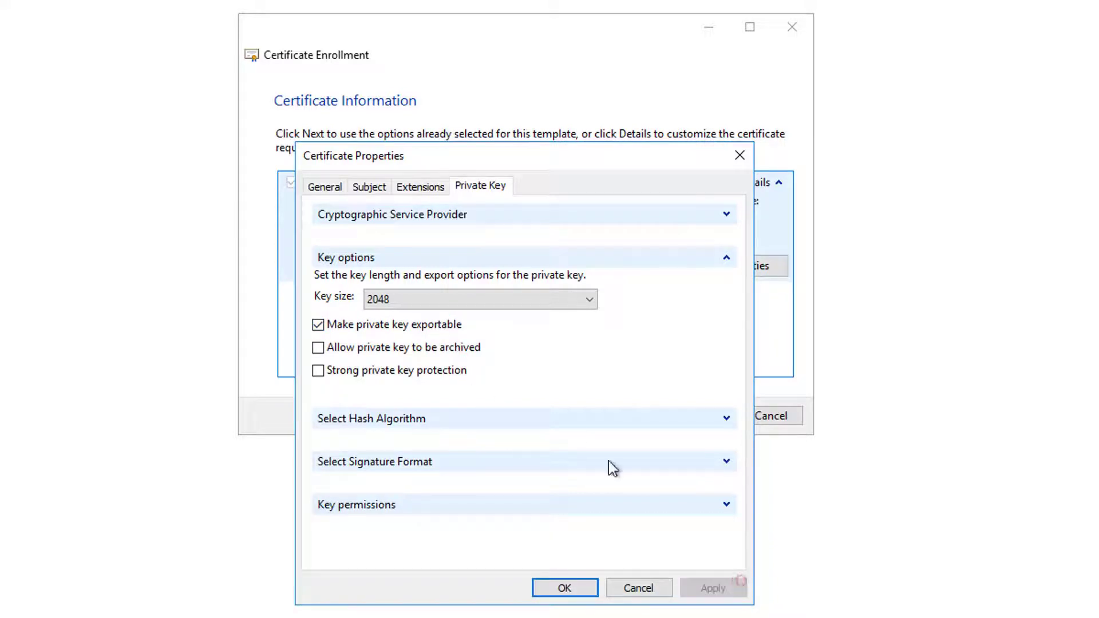
pyautogui.click(733, 254)
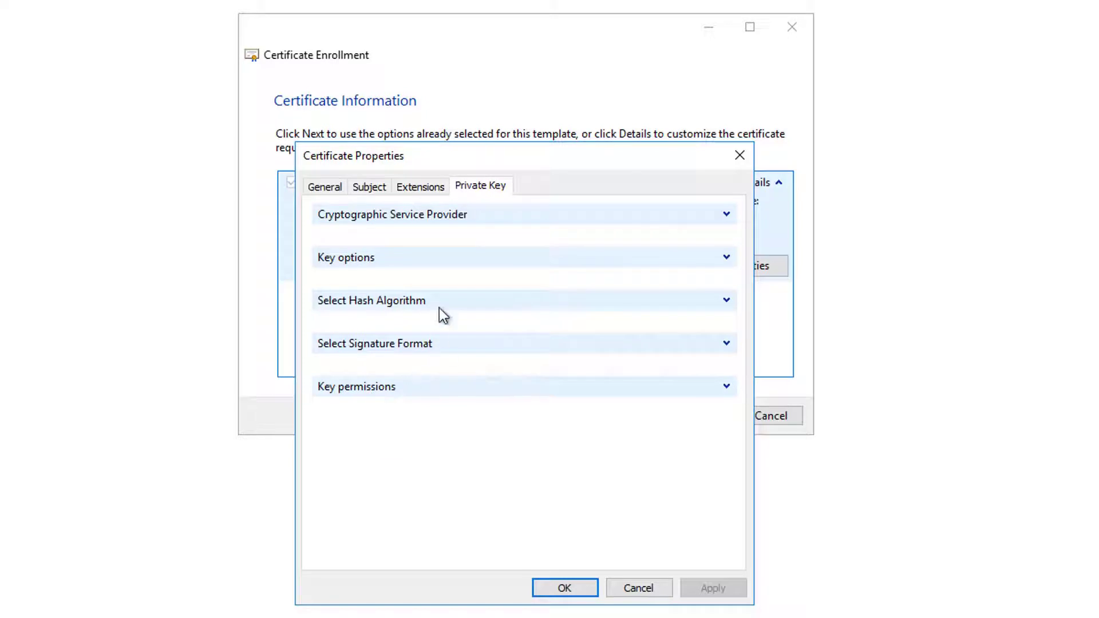
pyautogui.click(565, 587)
# Step: Save the offline request as CSR1 on the Desktop, replacing the existing csr1, and finish
pyautogui.click(697, 416)
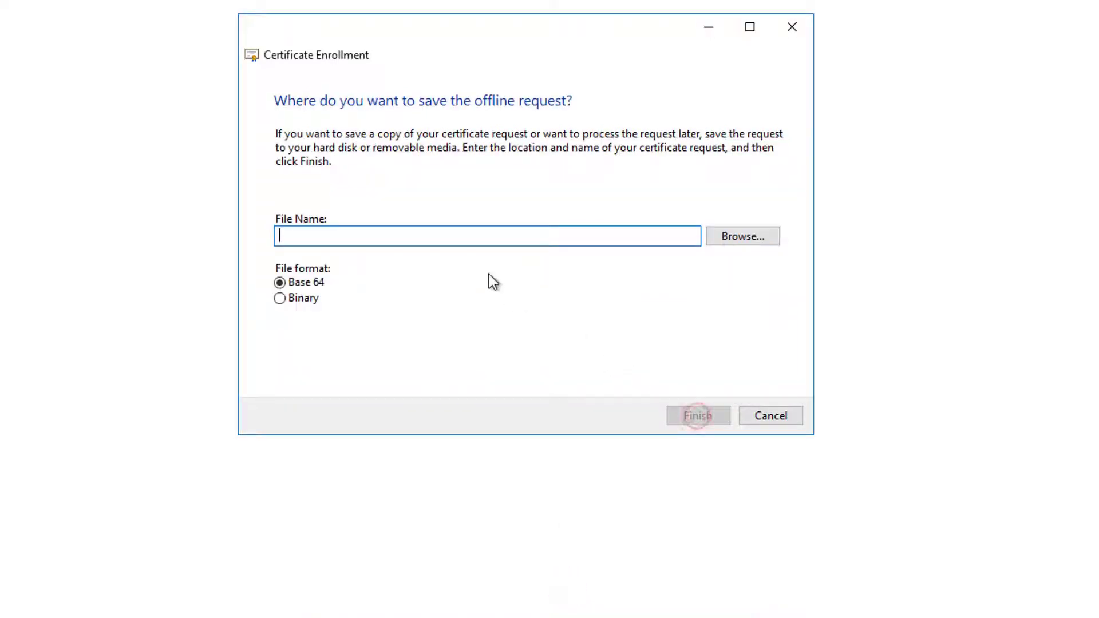
pyautogui.click(747, 235)
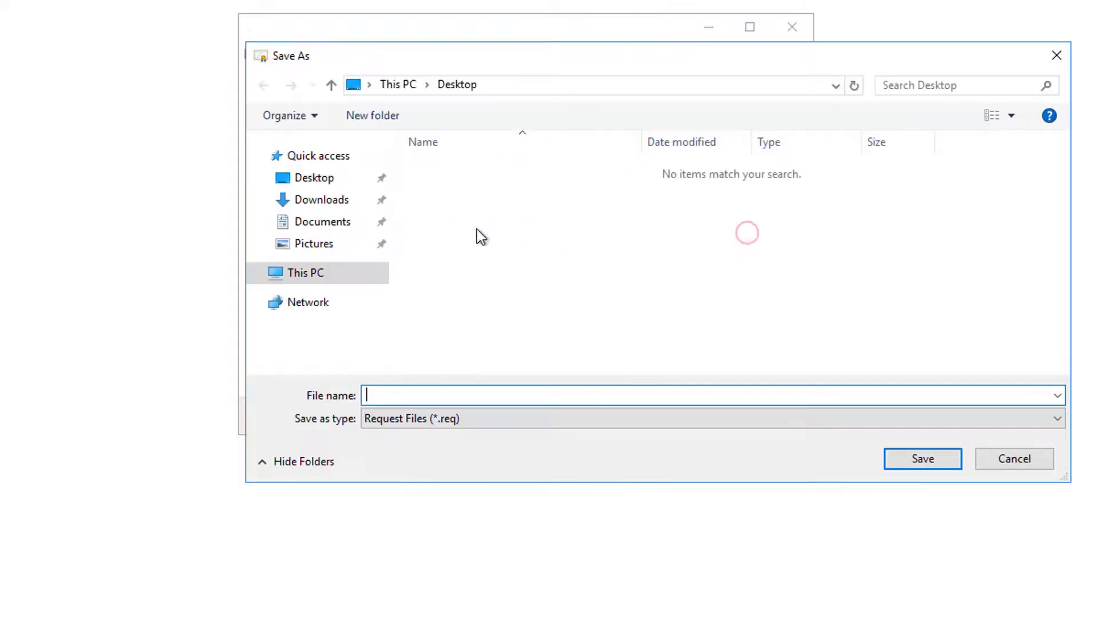
pyautogui.click(430, 396)
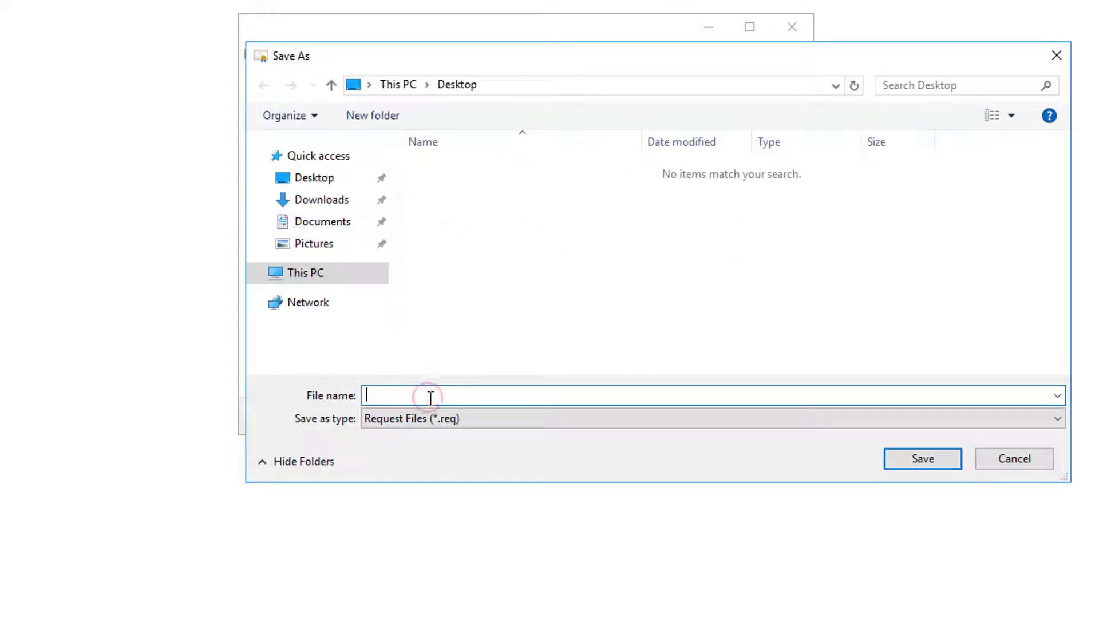
pyautogui.write('CSR')
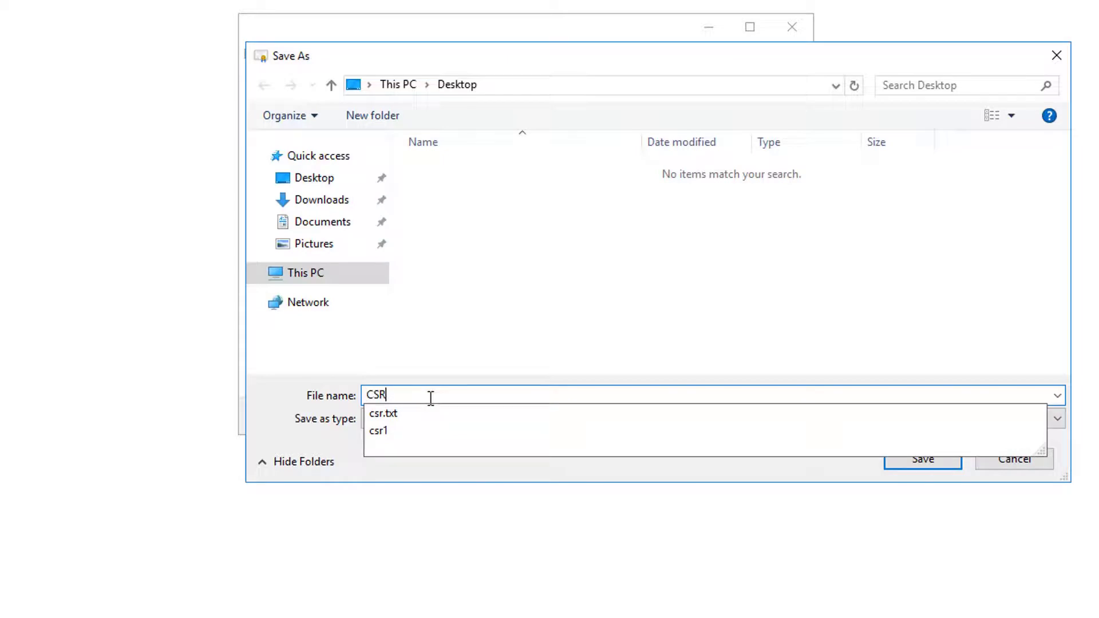
pyautogui.write('1')
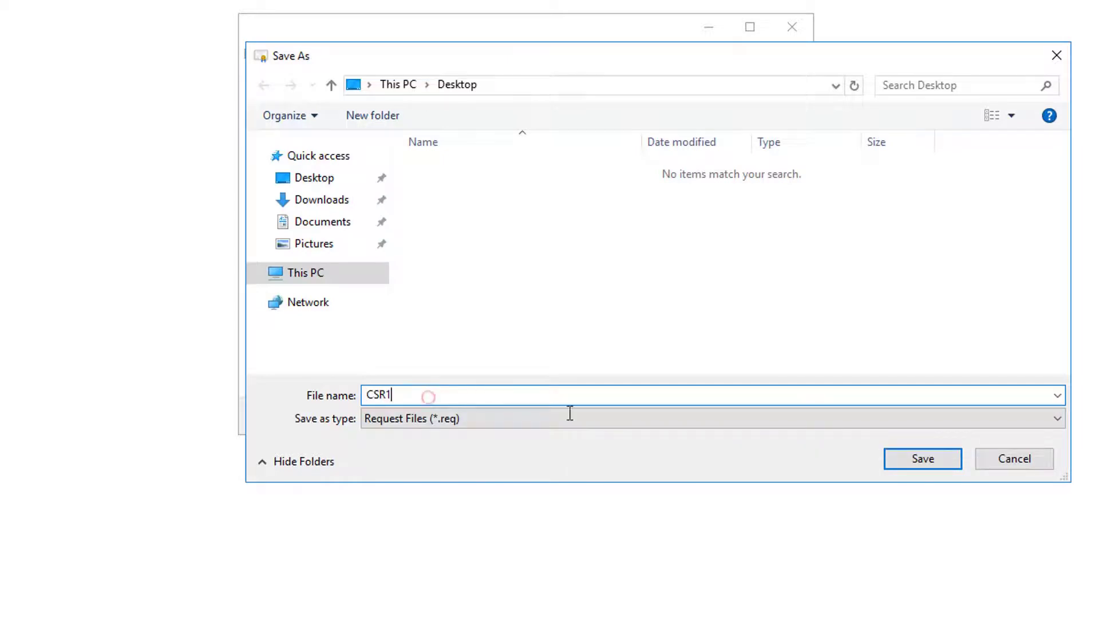
pyautogui.click(916, 453)
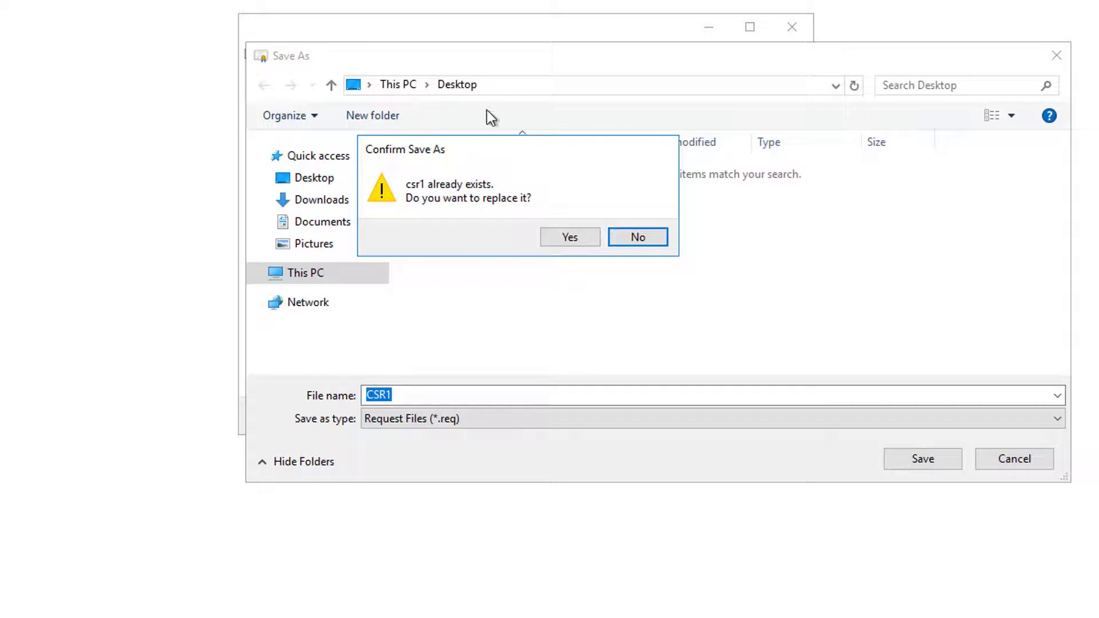
pyautogui.click(563, 236)
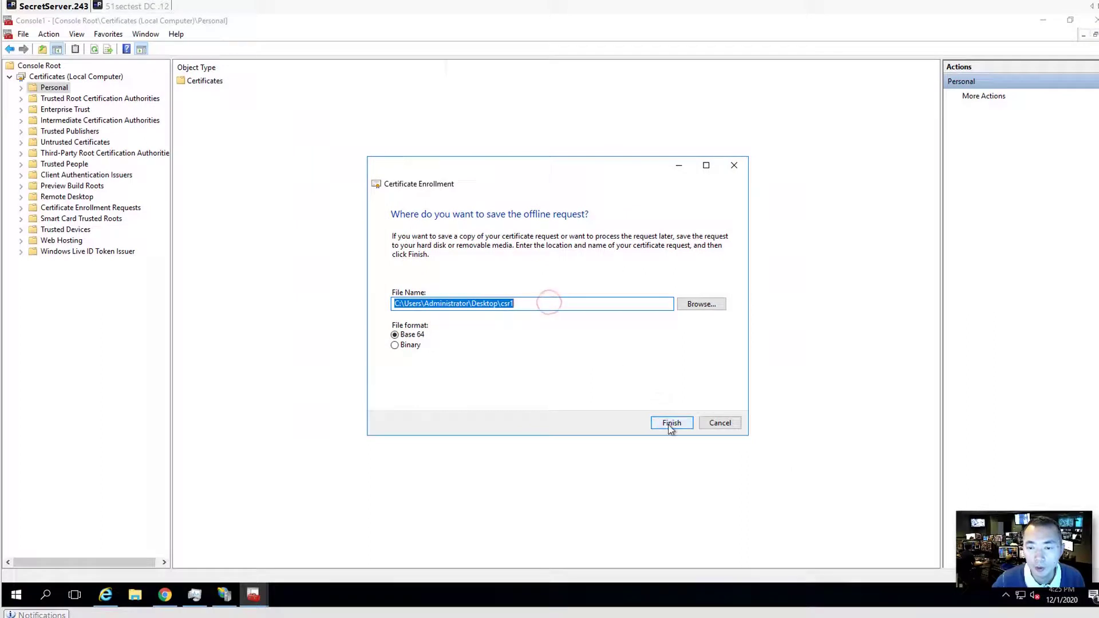
pyautogui.click(669, 425)
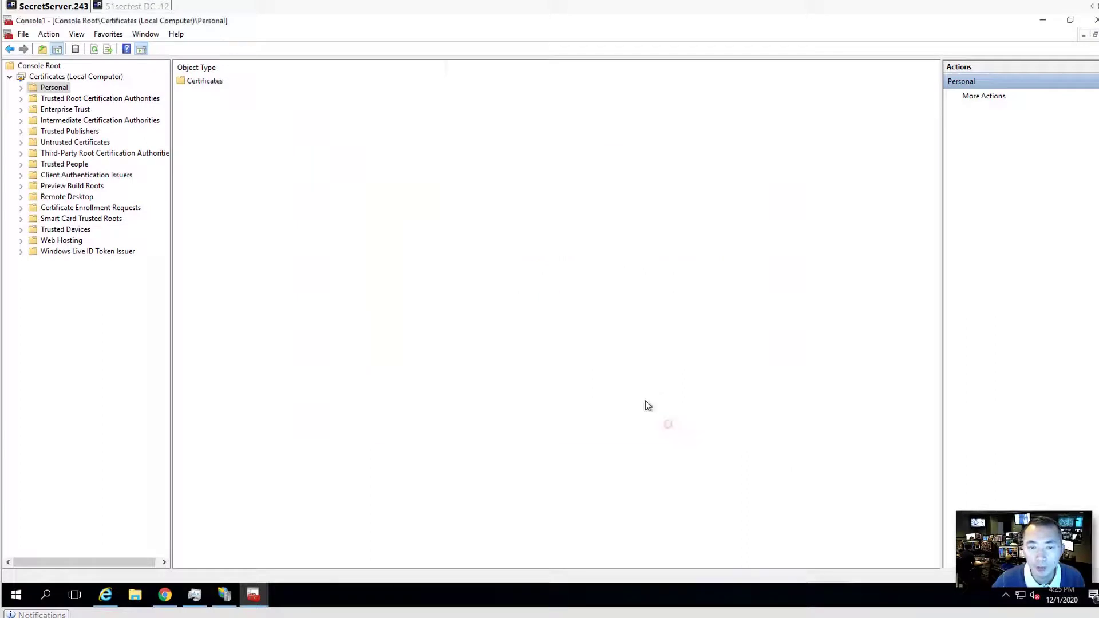
# Step: Open csr1 in Notepad, select all its request text, and switch to the DC session
pyautogui.click(1043, 21)
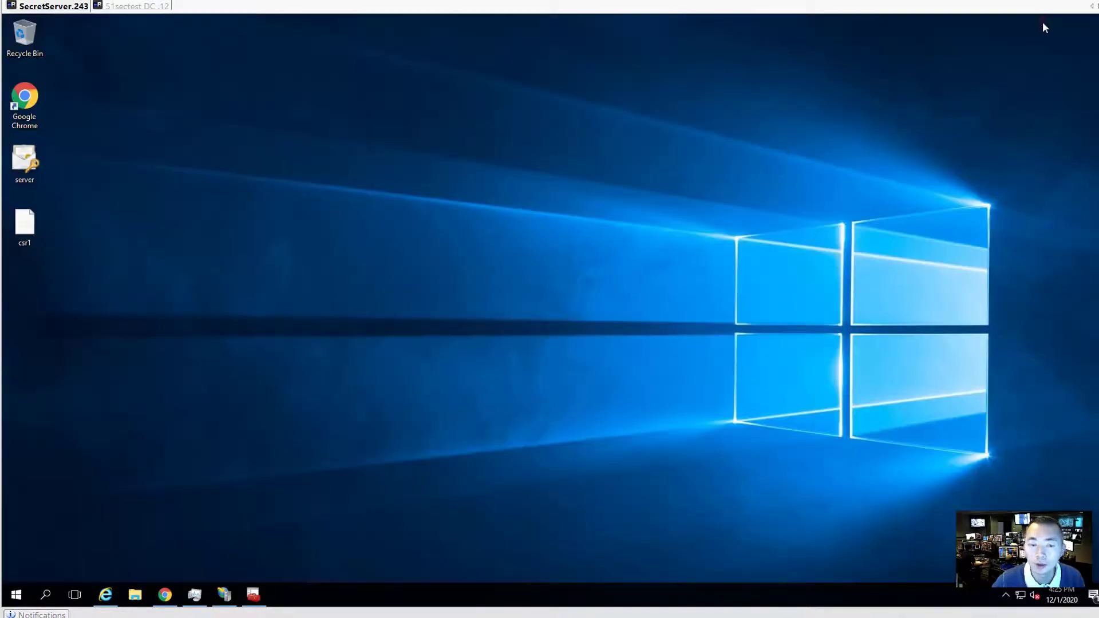
pyautogui.rightClick(31, 225)
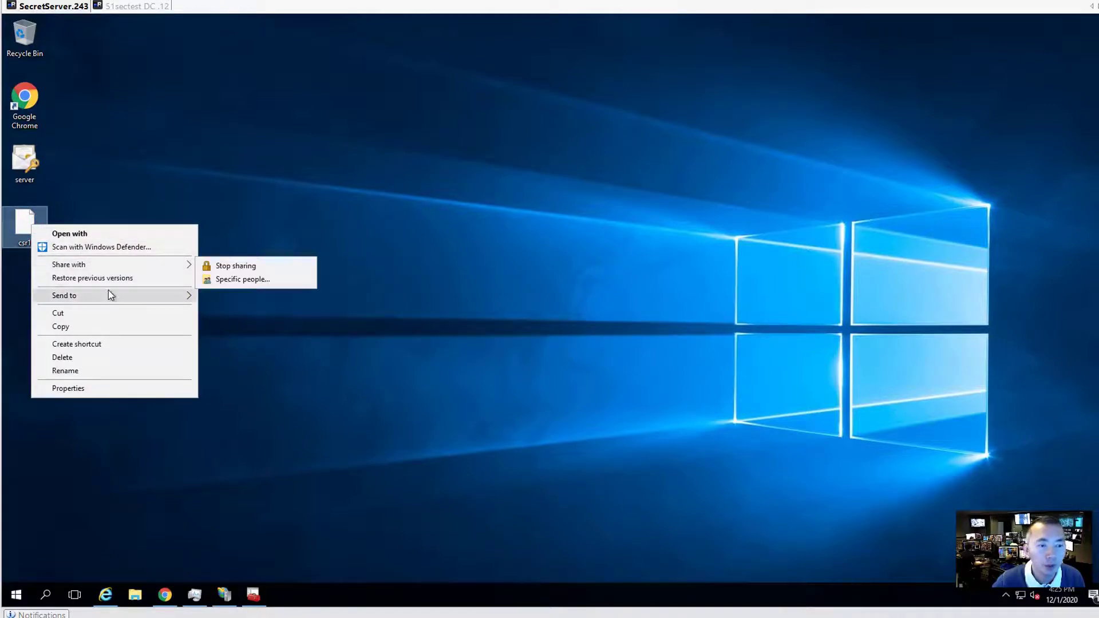
pyautogui.click(118, 234)
pyautogui.click(480, 269)
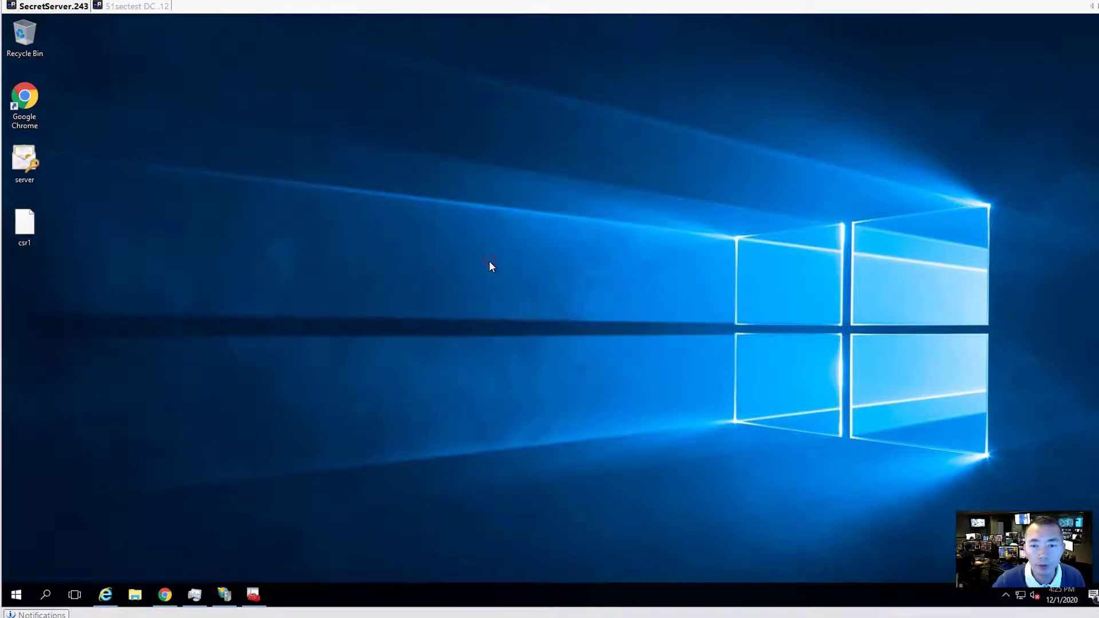
pyautogui.moveTo(286, 431); pyautogui.dragTo(100, 127)
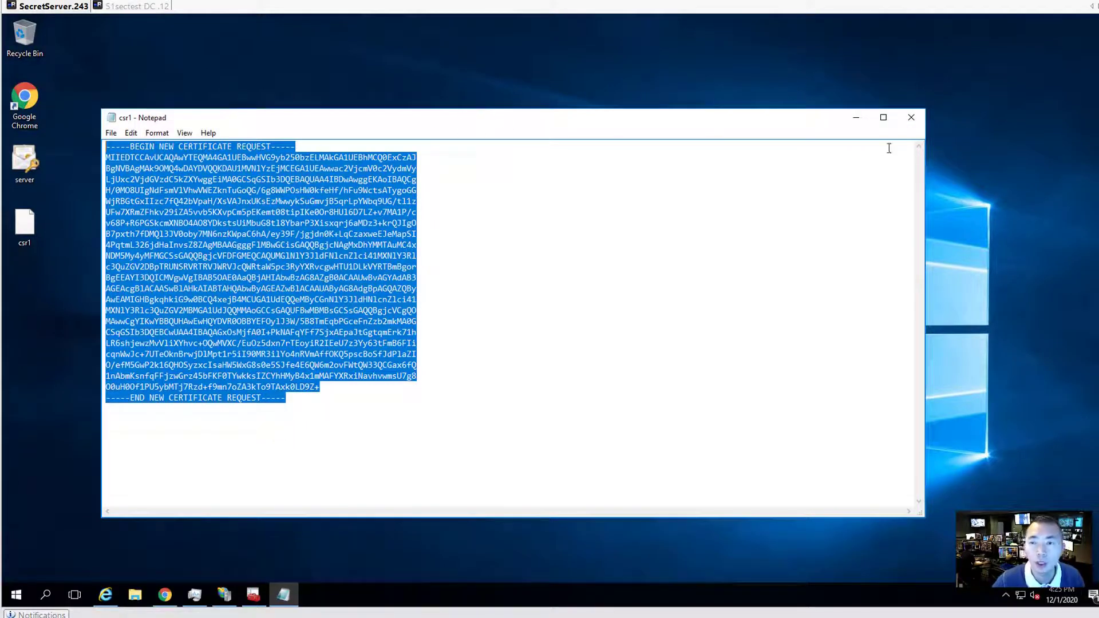
pyautogui.click(137, 8)
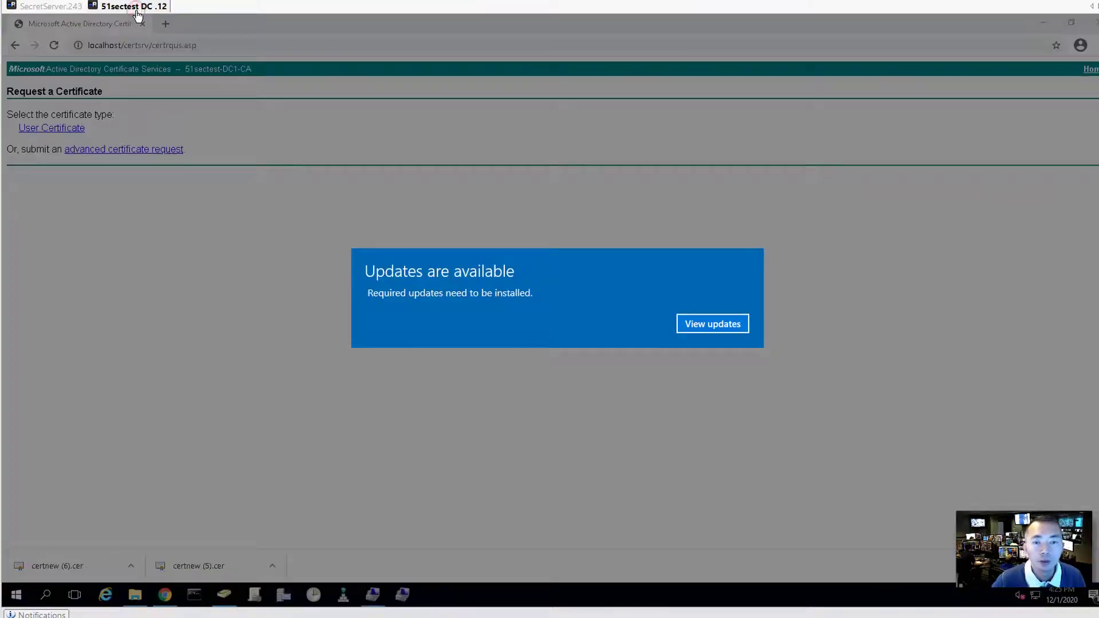
# Step: Dismiss the Windows Update notice and return to the Certificate Services home page
pyautogui.click(733, 325)
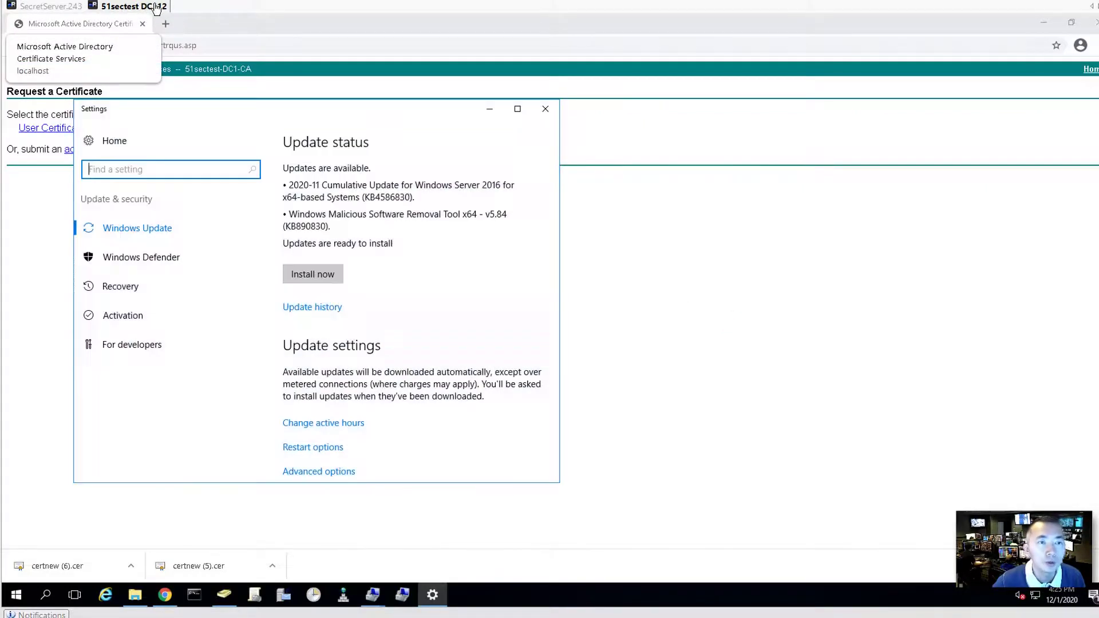
pyautogui.click(545, 108)
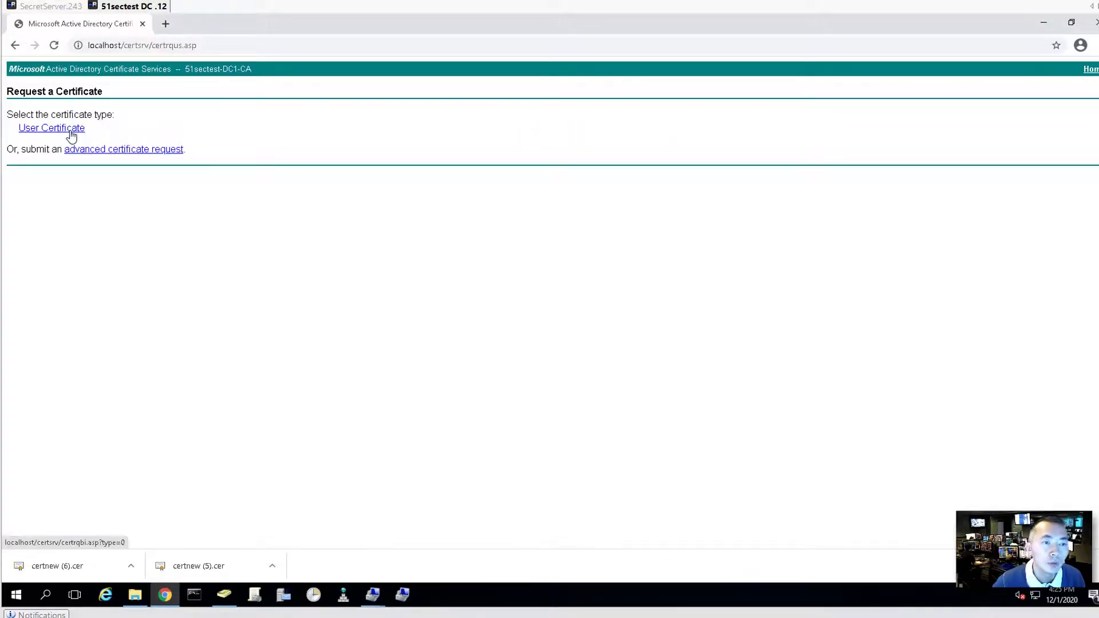
pyautogui.click(14, 45)
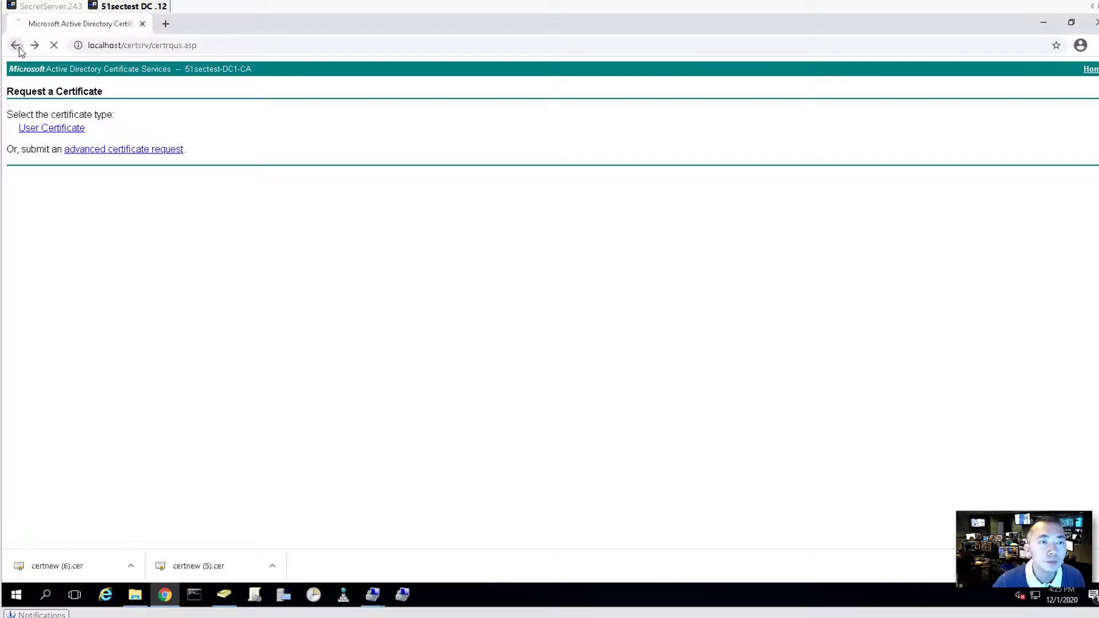
# Step: Submit an advanced certificate request with the pasted CSR using the Web Server template
pyautogui.click(89, 204)
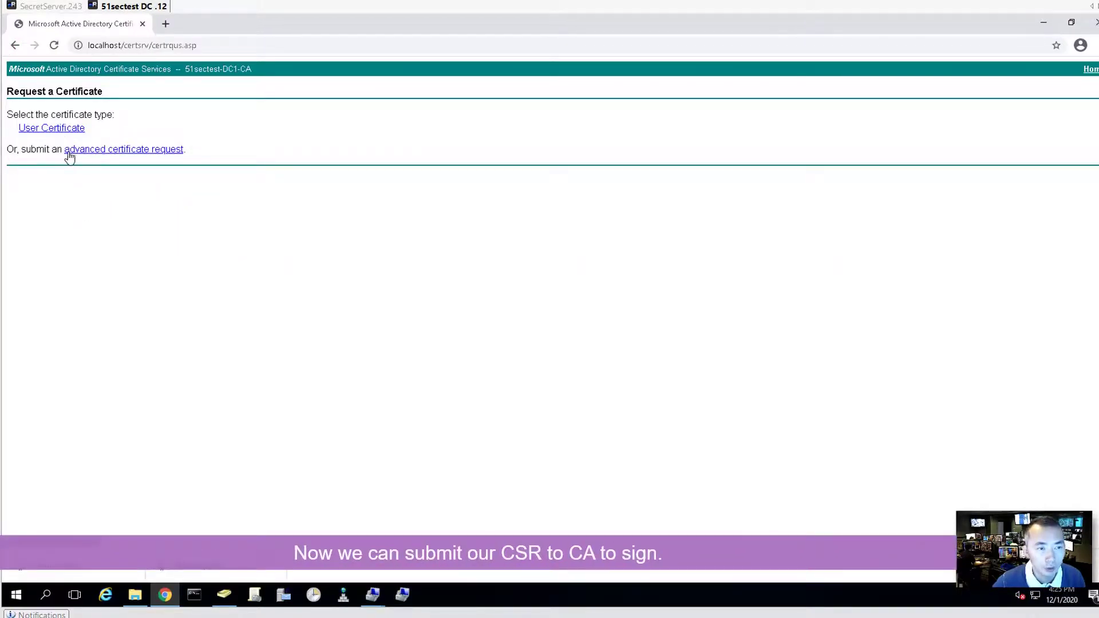
pyautogui.click(101, 151)
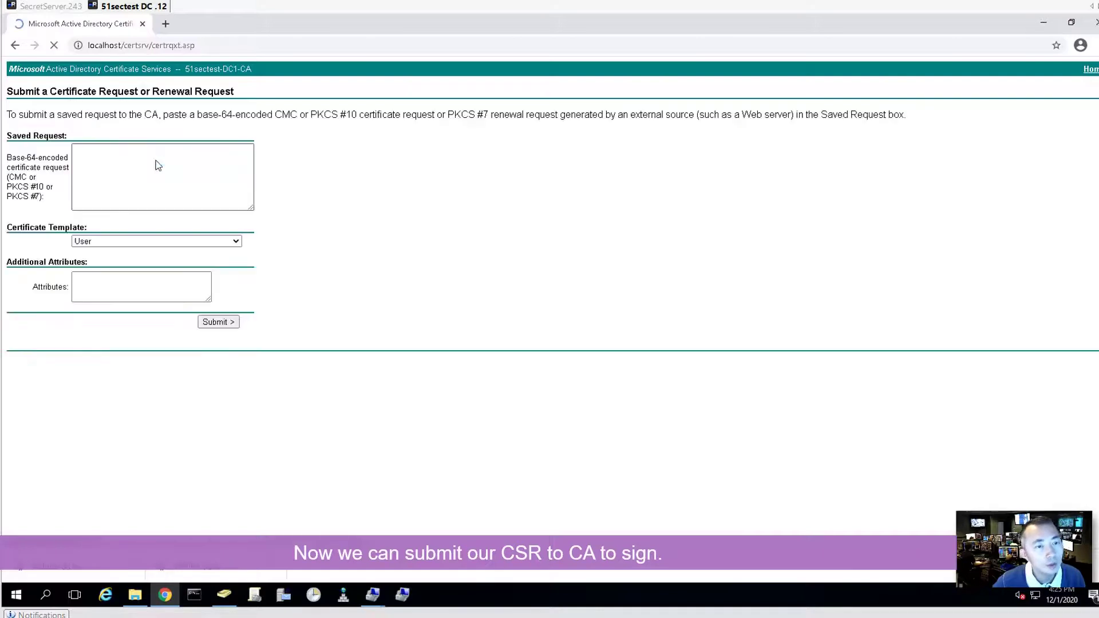
pyautogui.click(157, 163)
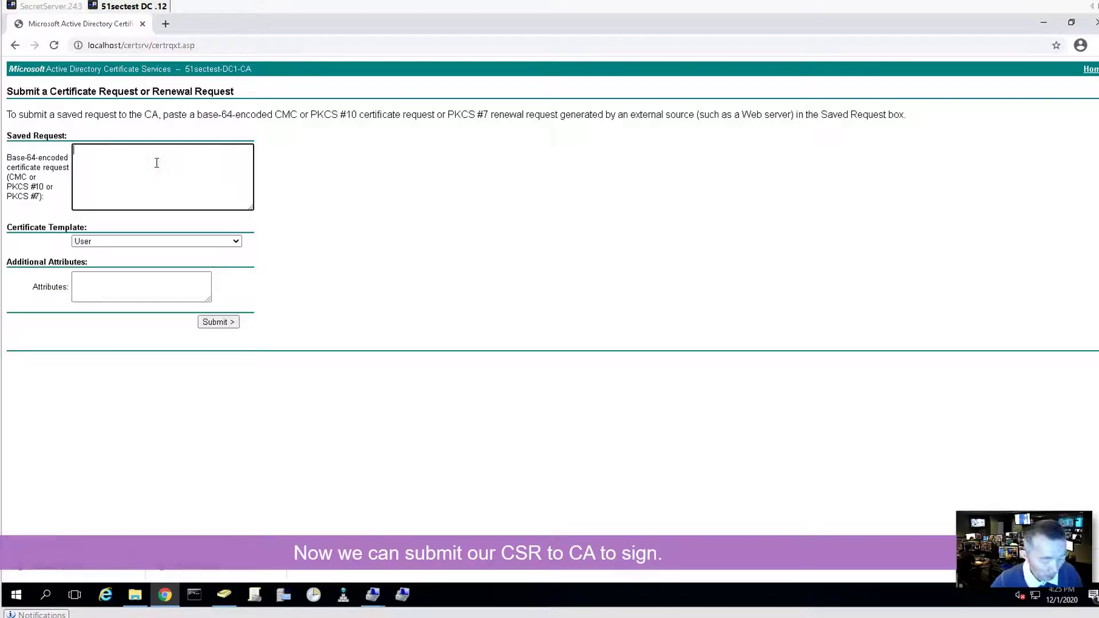
pyautogui.hotkey('ctrl', 'v')
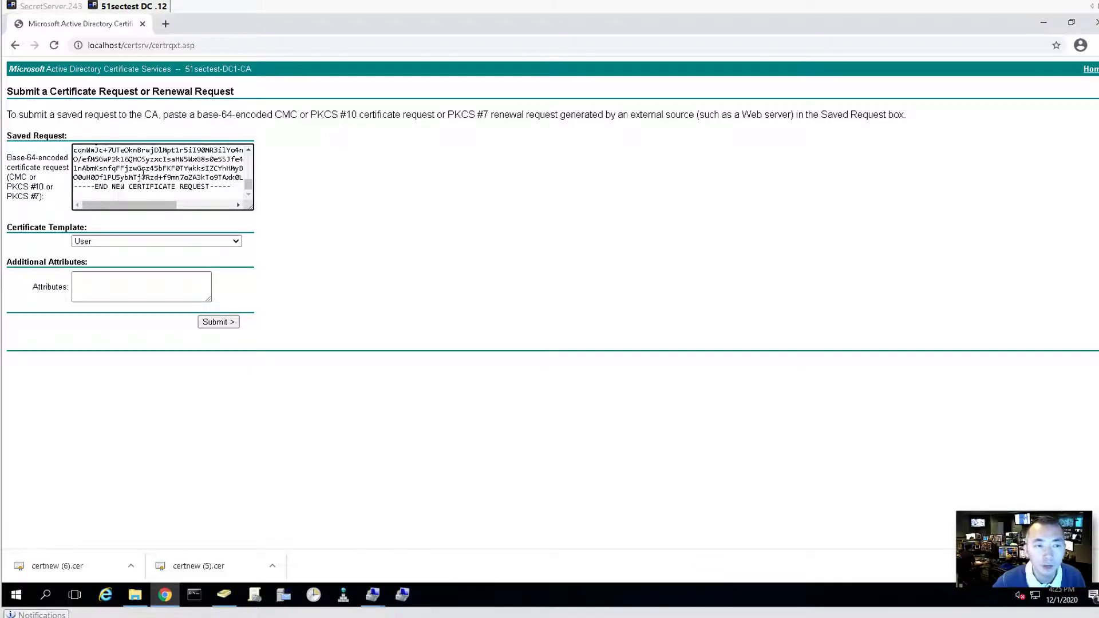
pyautogui.click(149, 241)
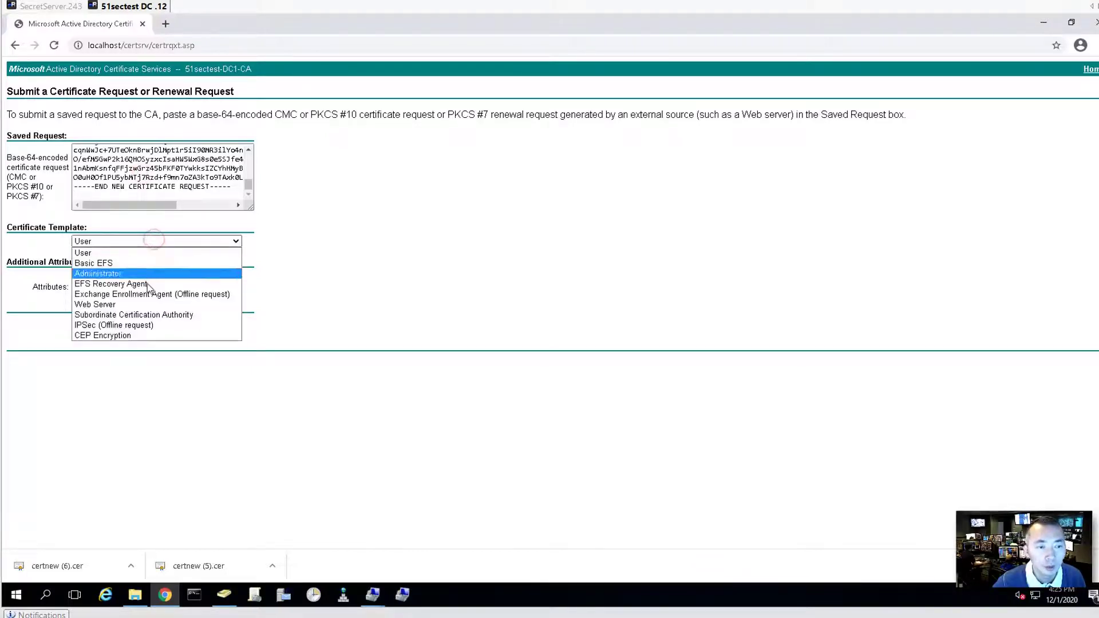
pyautogui.click(143, 308)
pyautogui.click(213, 323)
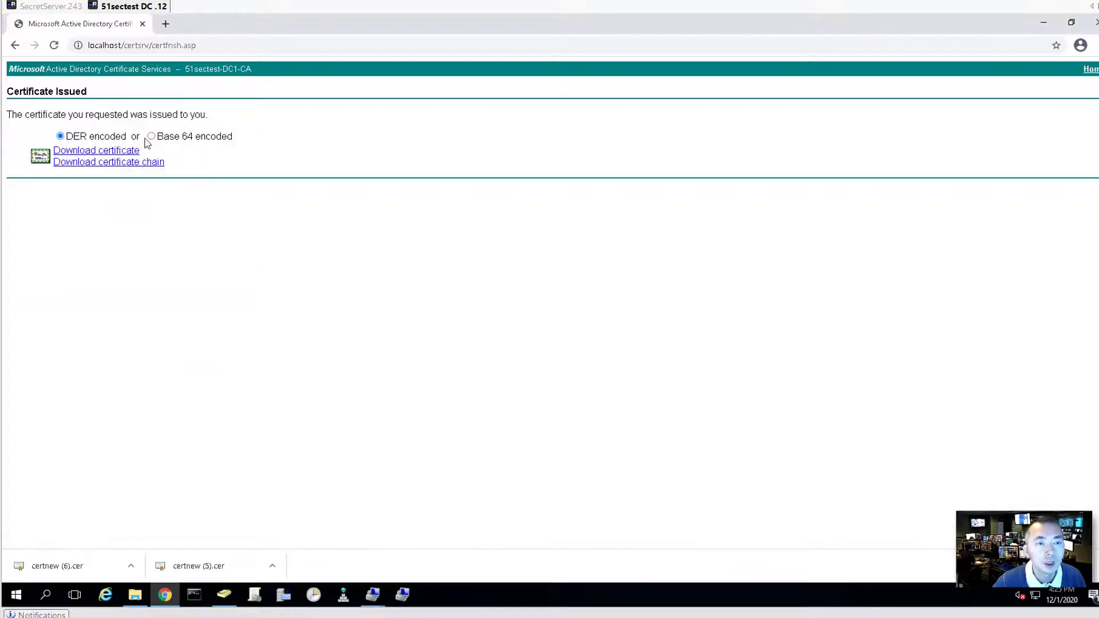
# Step: Download the issued certificate Base 64 encoded as certnew (7).cer and show it in Downloads
pyautogui.click(152, 137)
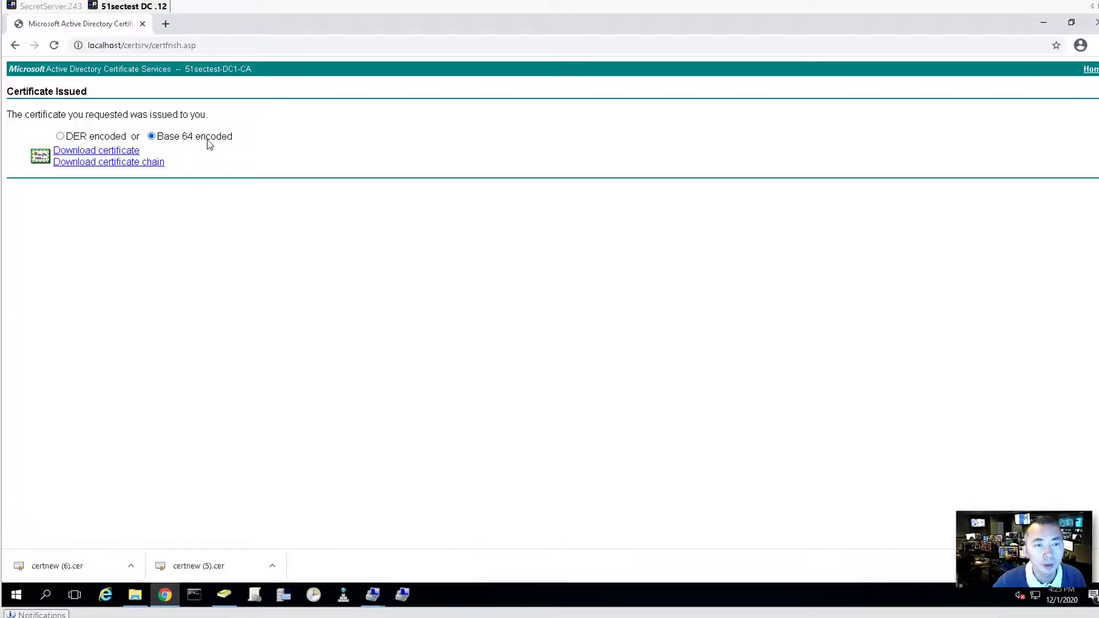
pyautogui.click(120, 150)
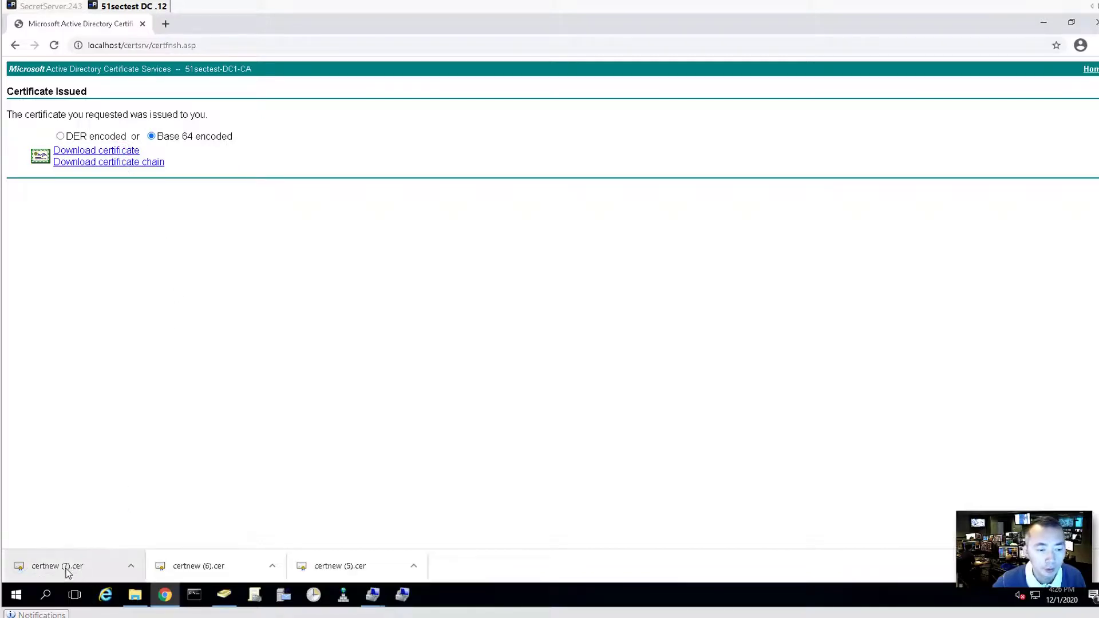
pyautogui.click(130, 565)
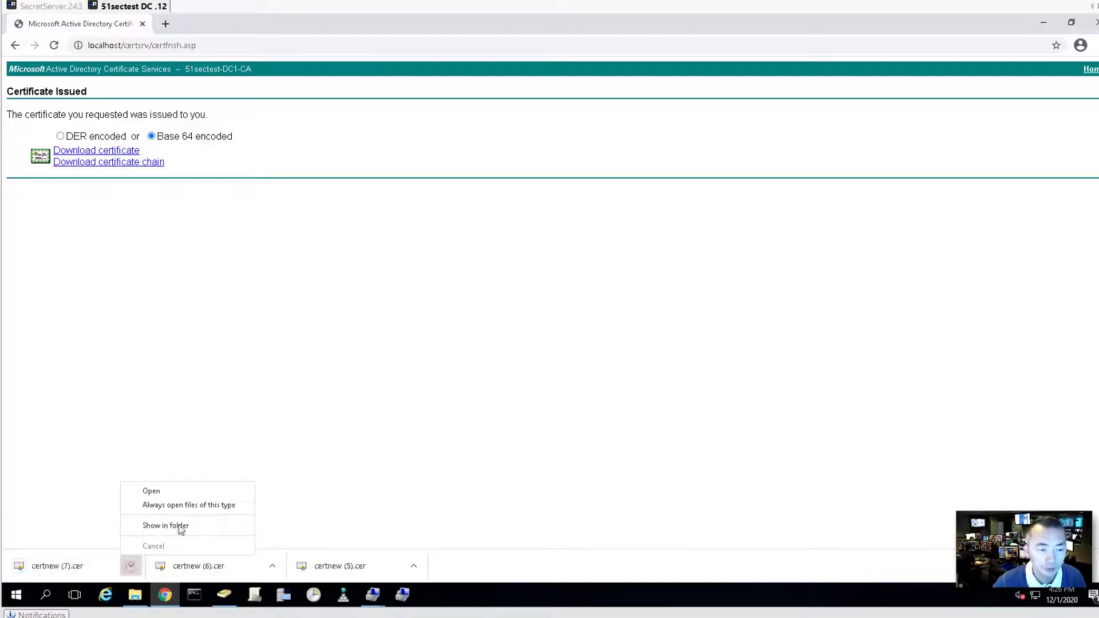
pyautogui.click(208, 526)
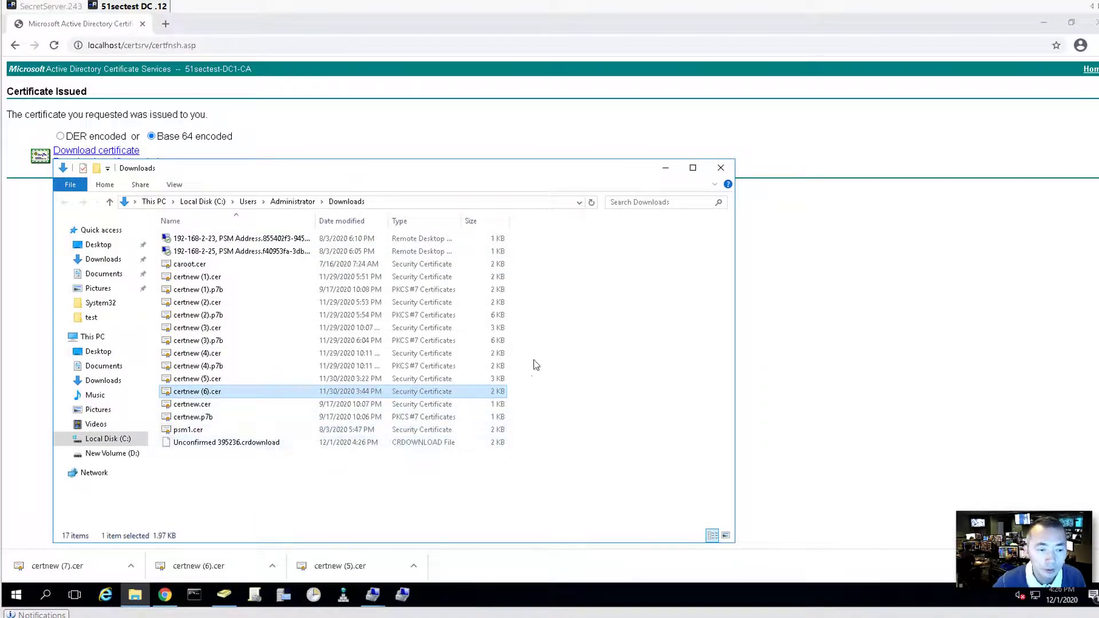
# Step: Refresh the Downloads folder and copy certnew (7).cer
pyautogui.click(560, 345)
pyautogui.rightClick(560, 346)
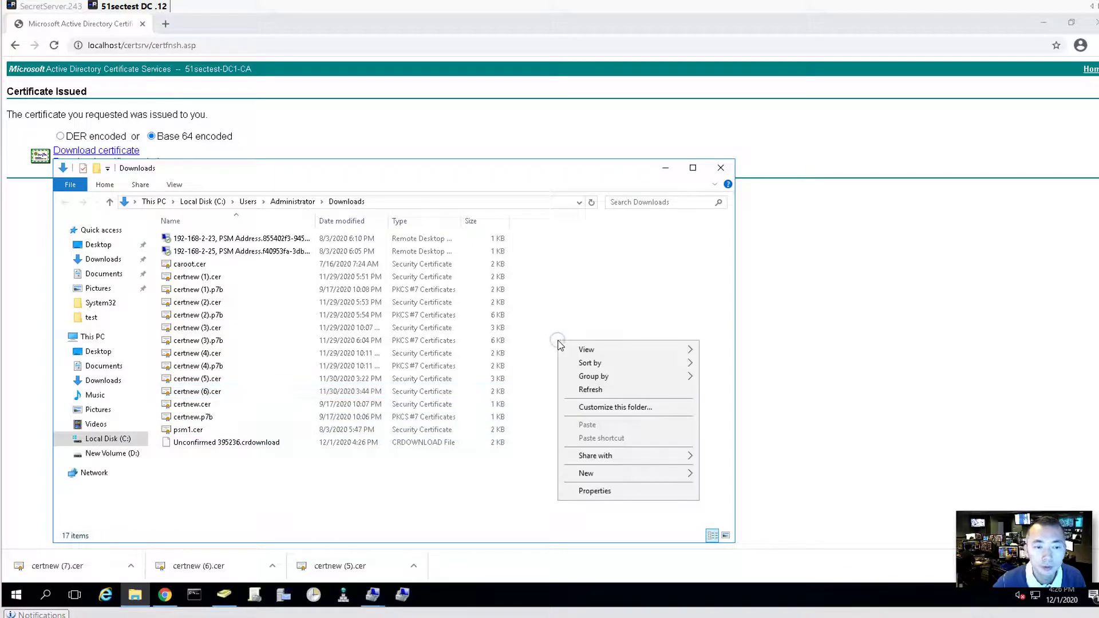
pyautogui.click(593, 395)
pyautogui.click(239, 406)
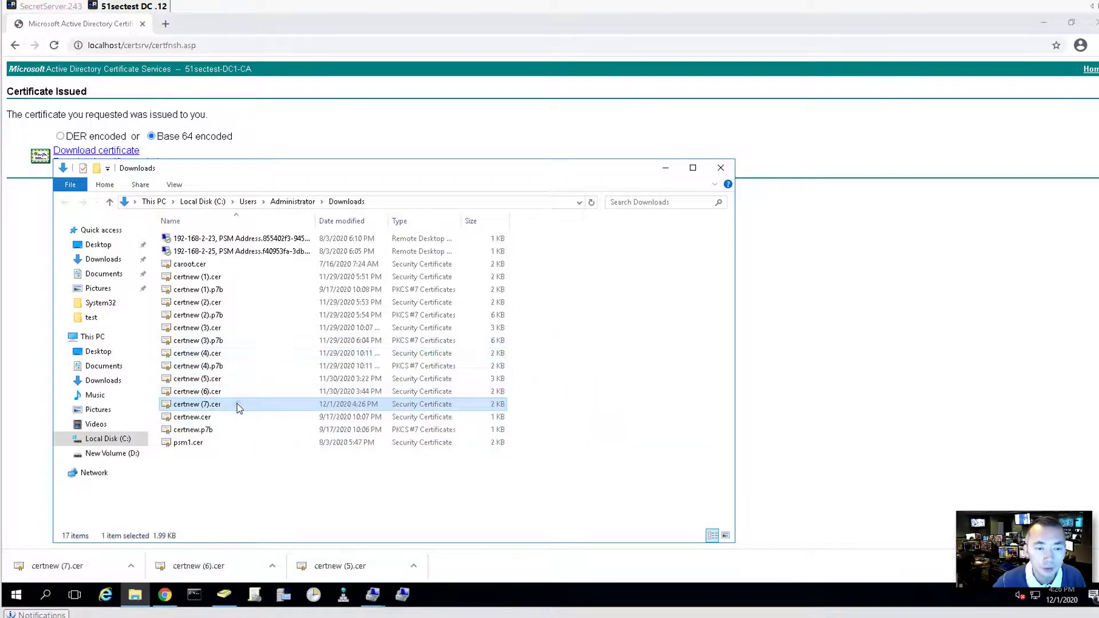
pyautogui.rightClick(238, 404)
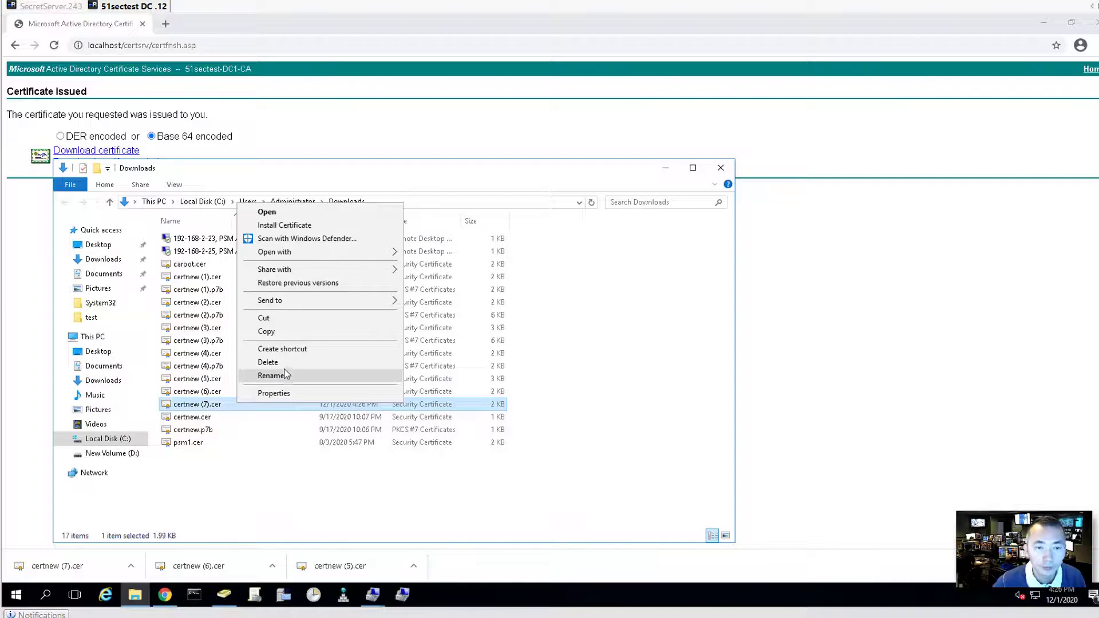
pyautogui.click(285, 336)
# Step: Paste certnew (7).cer onto the web server's desktop and bring IIS Manager forward
pyautogui.click(52, 6)
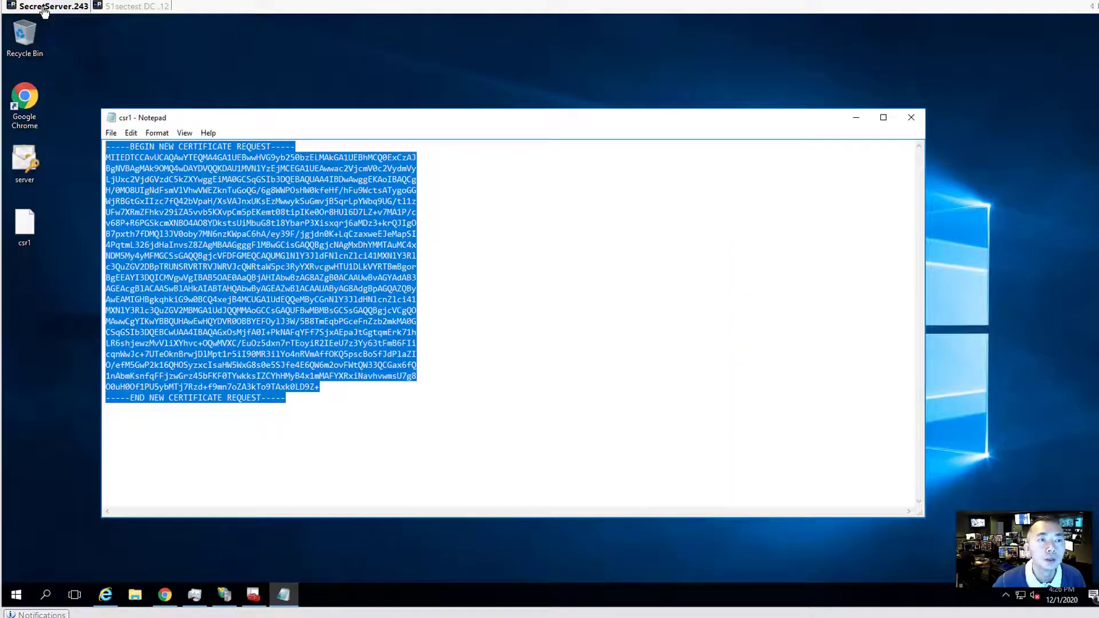
pyautogui.rightClick(28, 272)
pyautogui.click(60, 325)
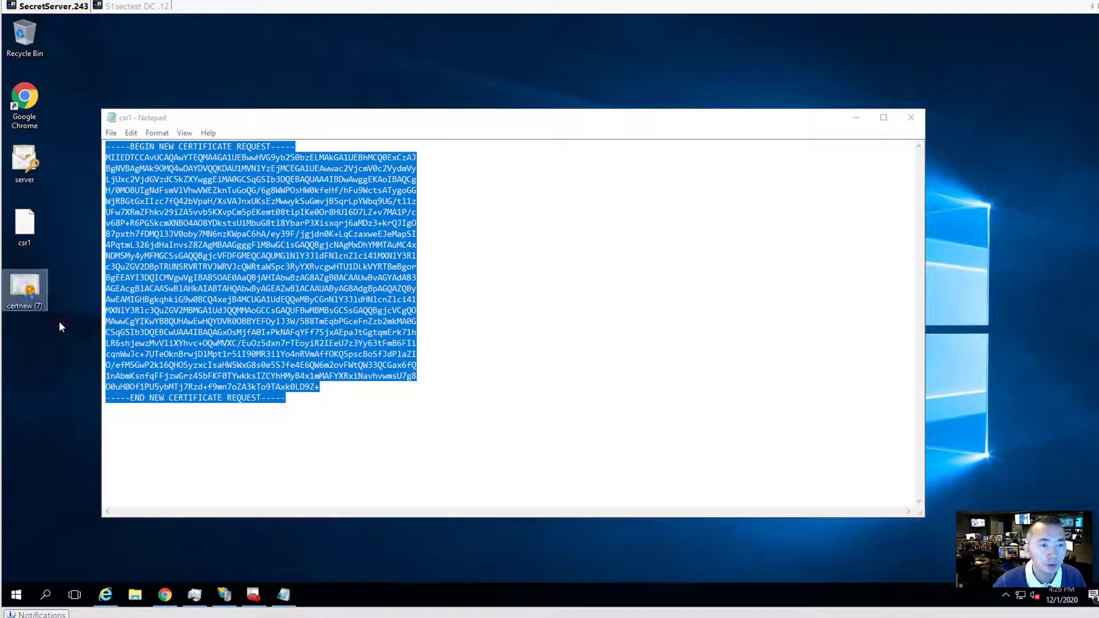
pyautogui.rightClick(32, 282)
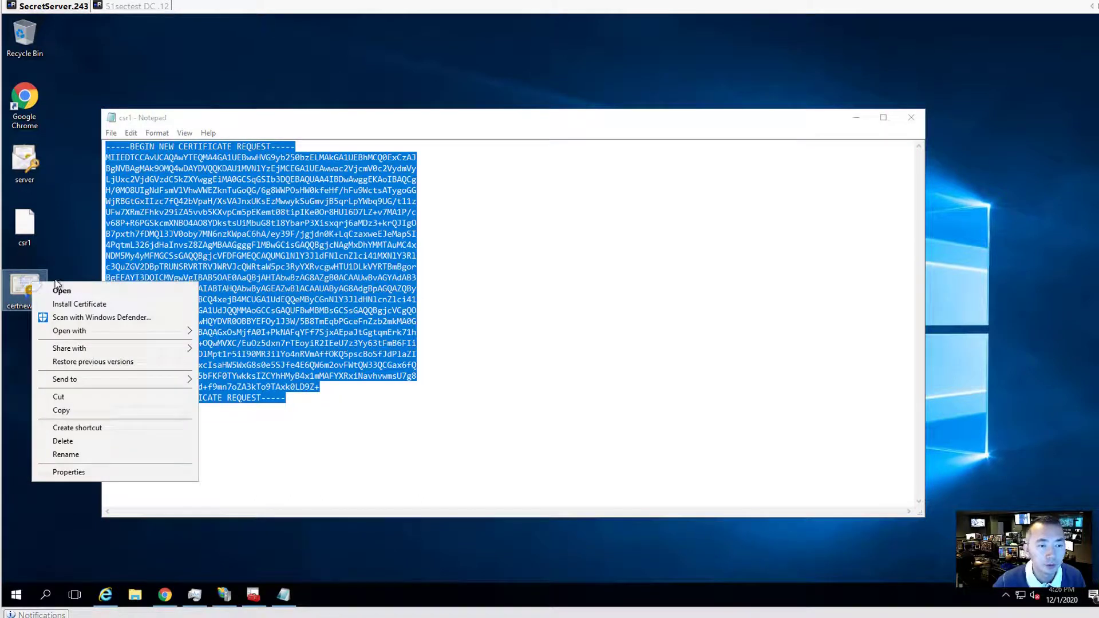
pyautogui.click(80, 250)
pyautogui.click(80, 250)
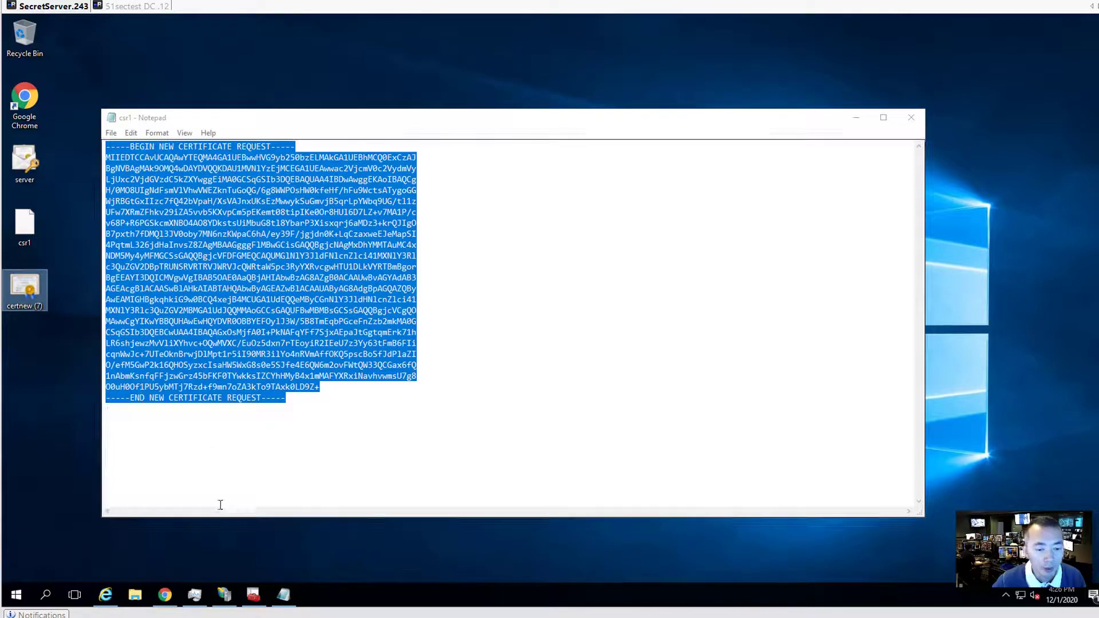
pyautogui.click(232, 594)
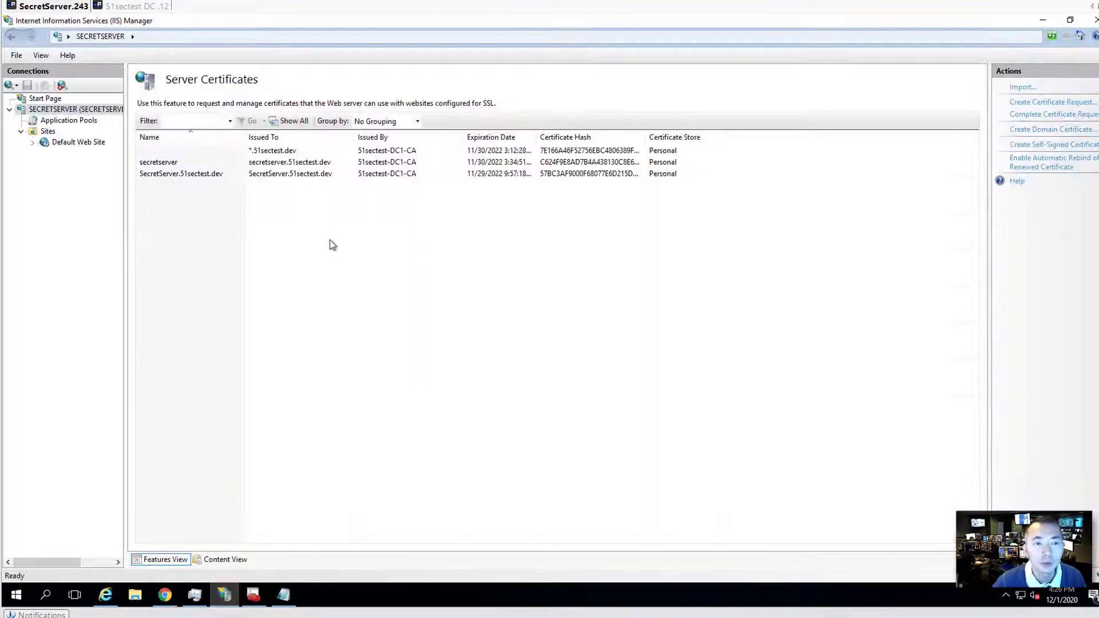
# Step: Complete the certificate request using Desktop's certnew (7) with friendly name ThycoticSecretServer
pyautogui.rightClick(183, 209)
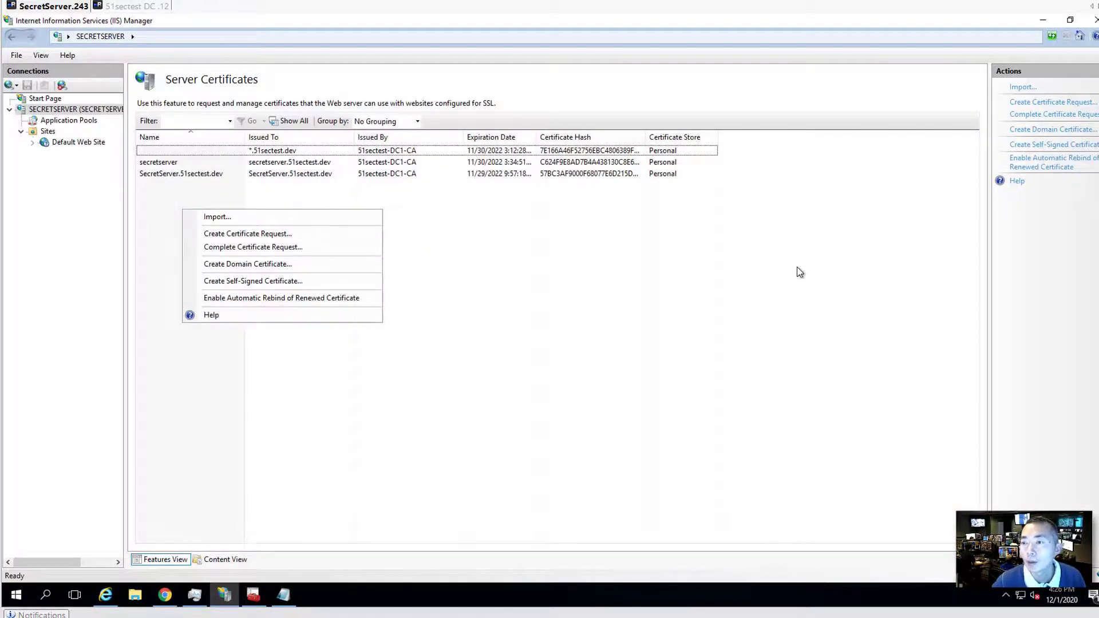
pyautogui.click(369, 249)
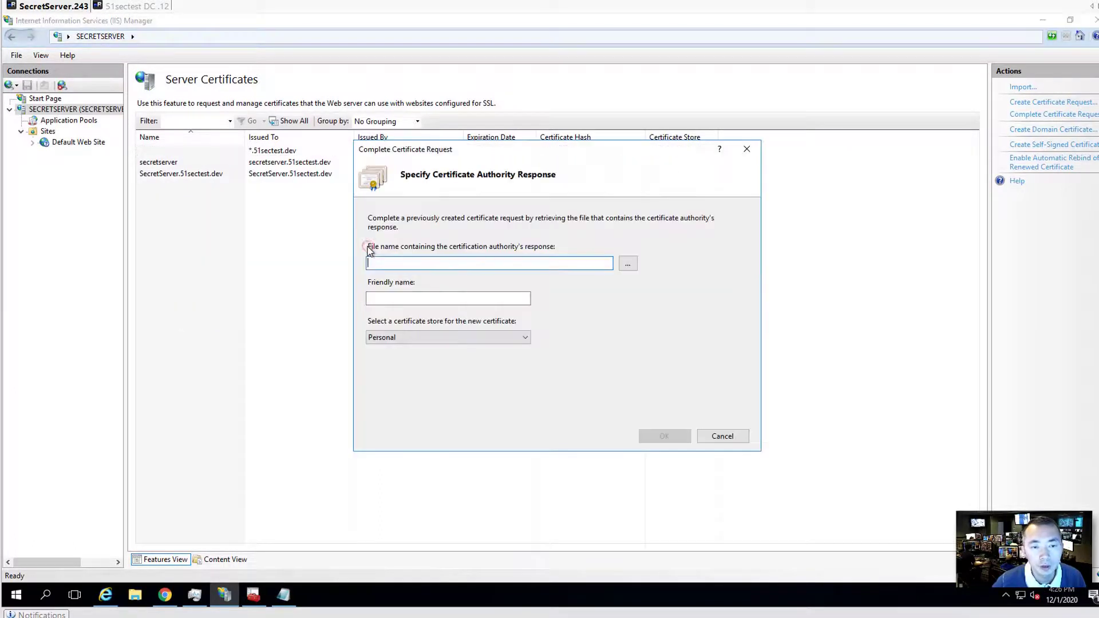
pyautogui.click(628, 262)
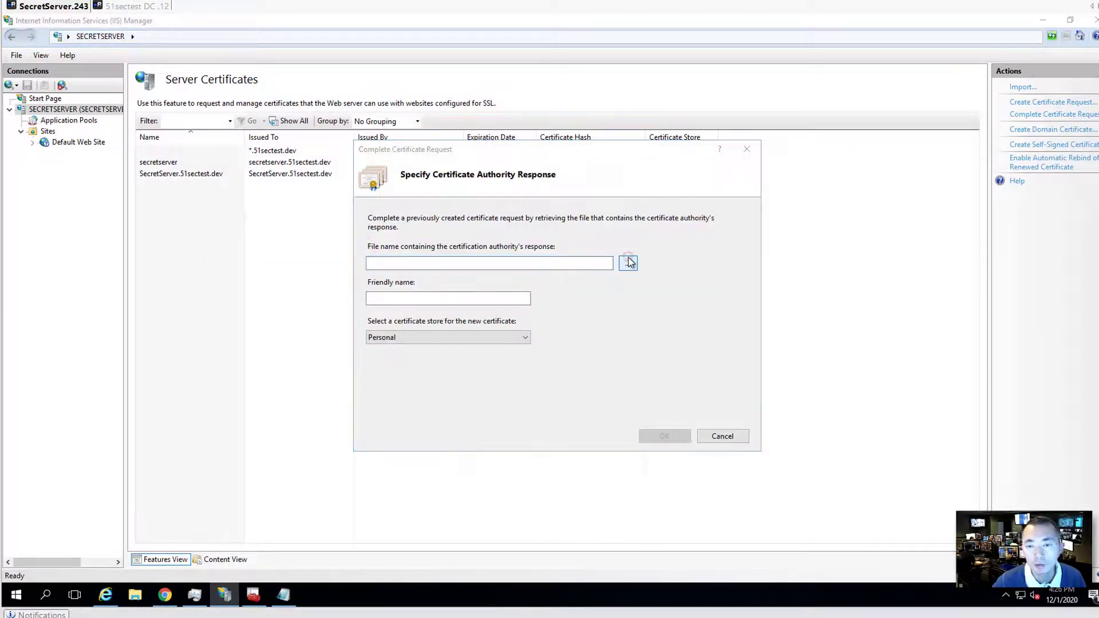
pyautogui.click(404, 249)
pyautogui.doubleClick(490, 245)
pyautogui.click(490, 298)
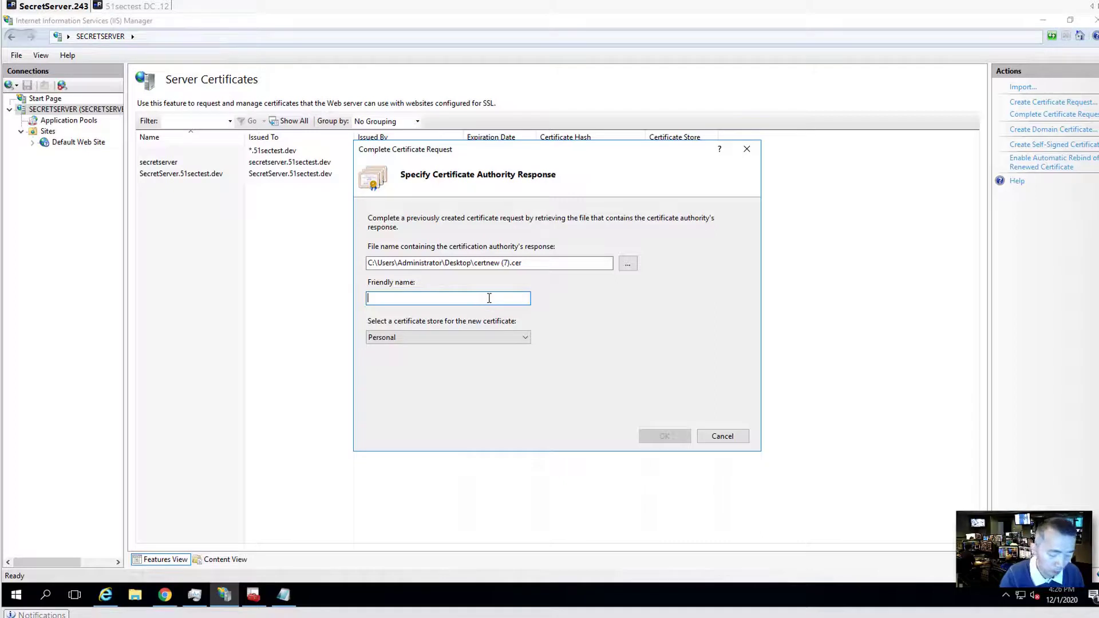
pyautogui.write('ThycoticSecretServer')
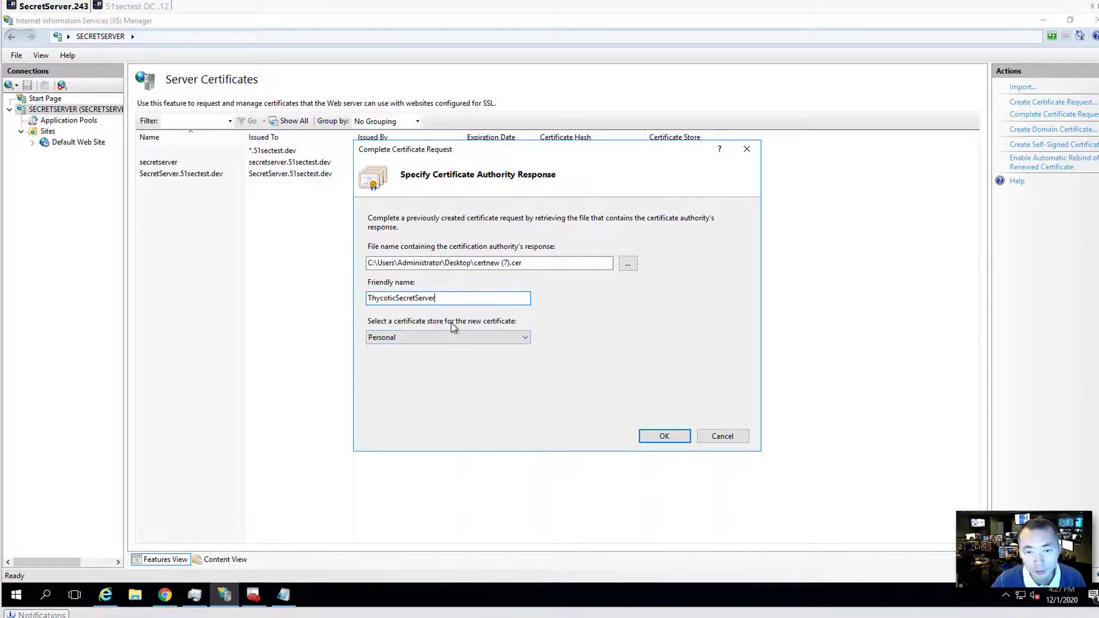
pyautogui.click(659, 435)
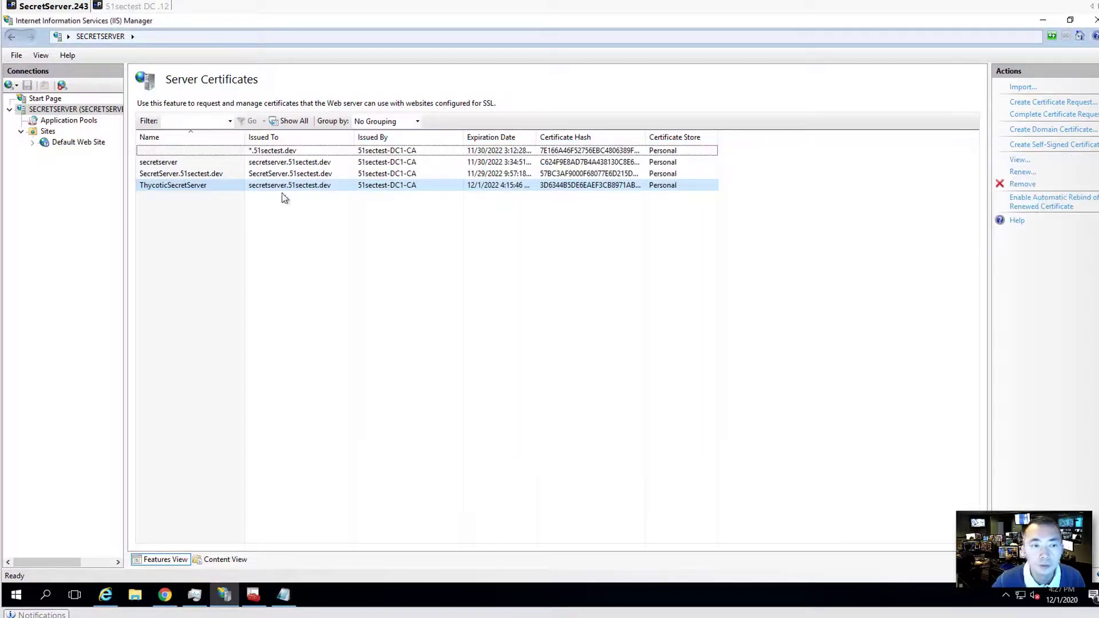
pyautogui.click(186, 188)
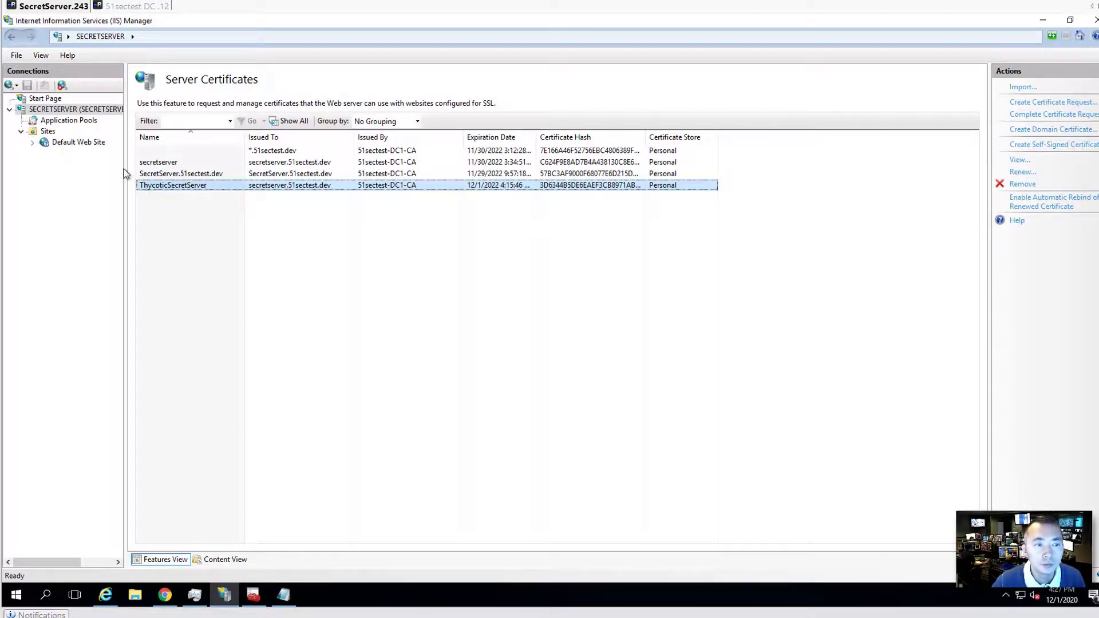
# Step: Assign the ThycoticSecretServer certificate to Default Web Site's https binding on port 443
pyautogui.click(79, 143)
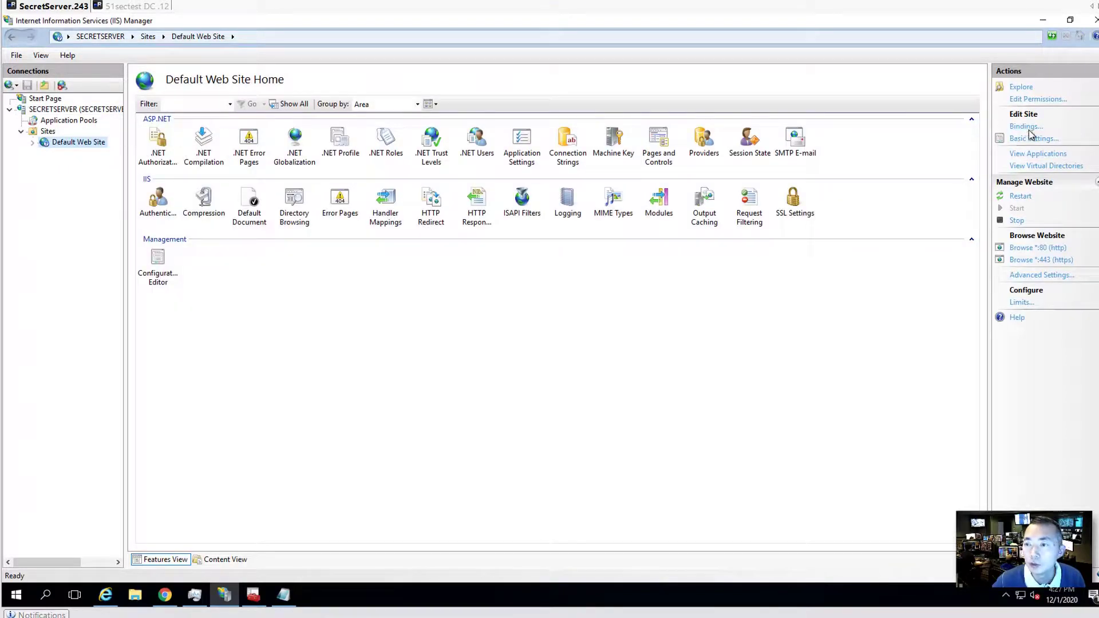
pyautogui.click(1024, 127)
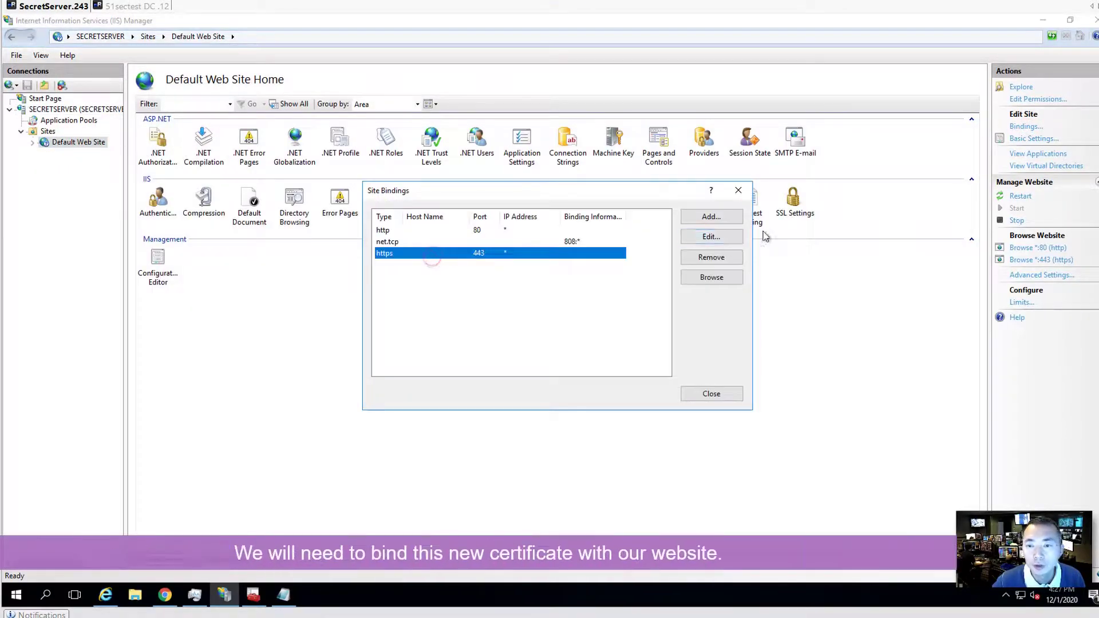
pyautogui.doubleClick(432, 255)
pyautogui.click(520, 342)
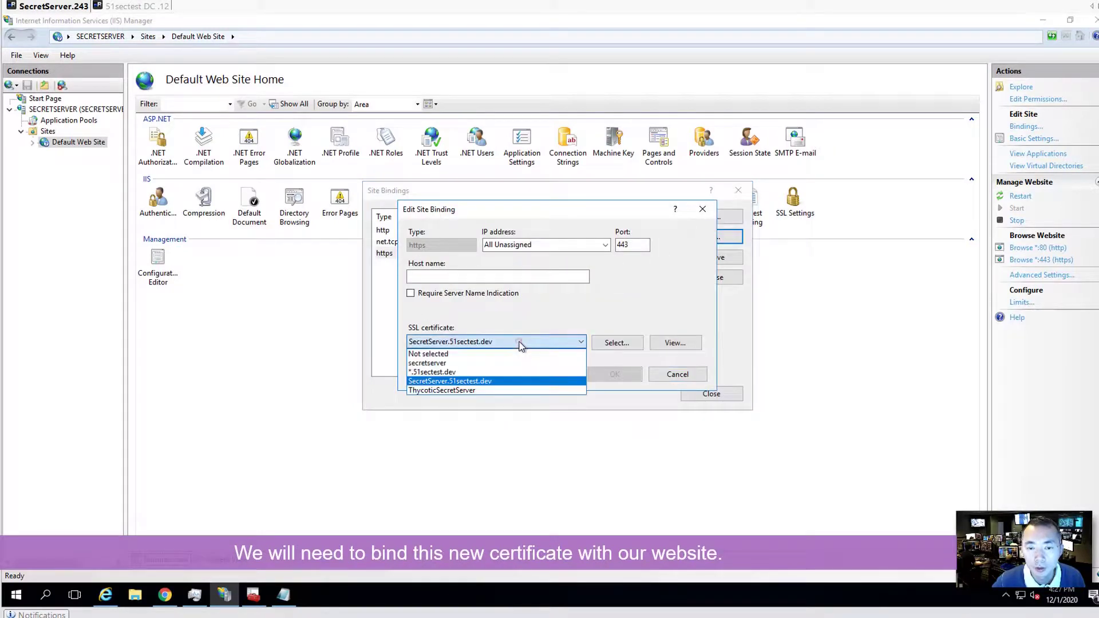
pyautogui.click(475, 391)
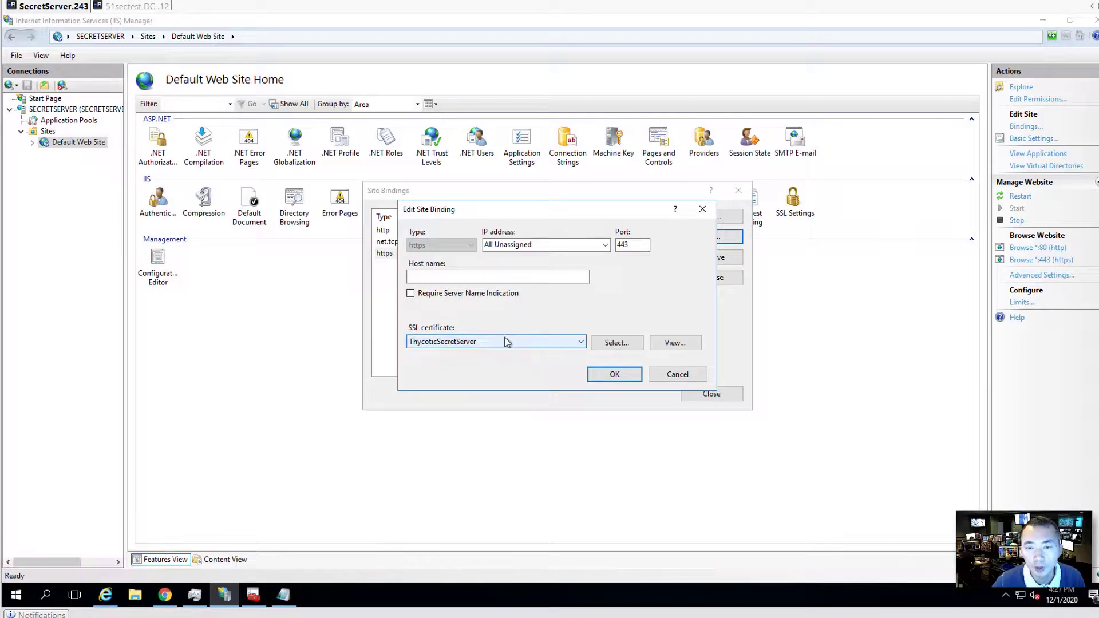
pyautogui.click(507, 277)
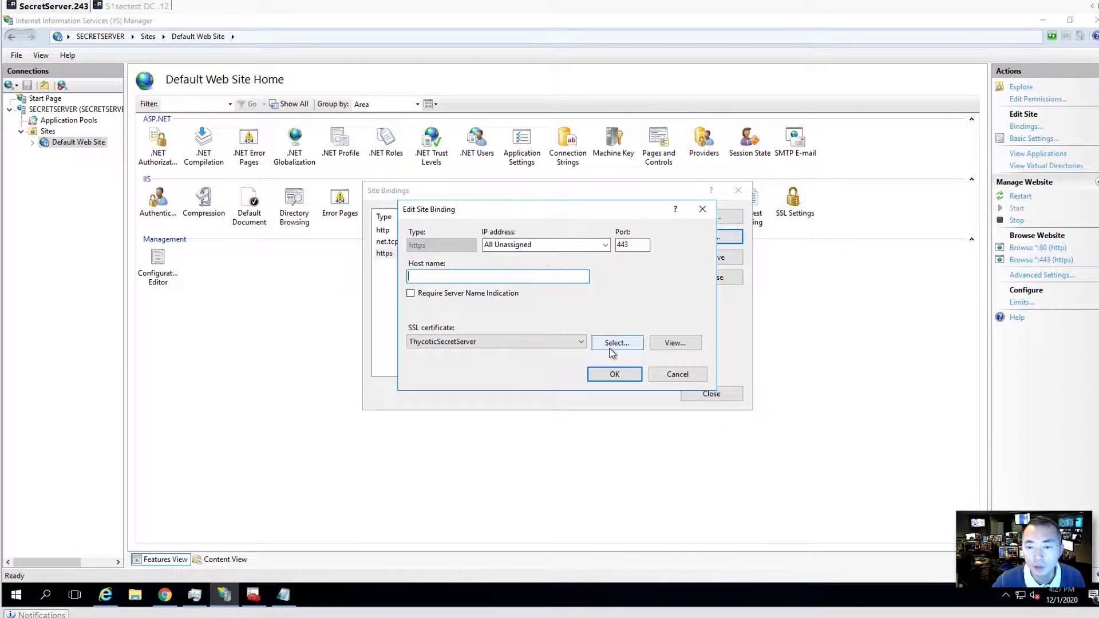
pyautogui.click(617, 377)
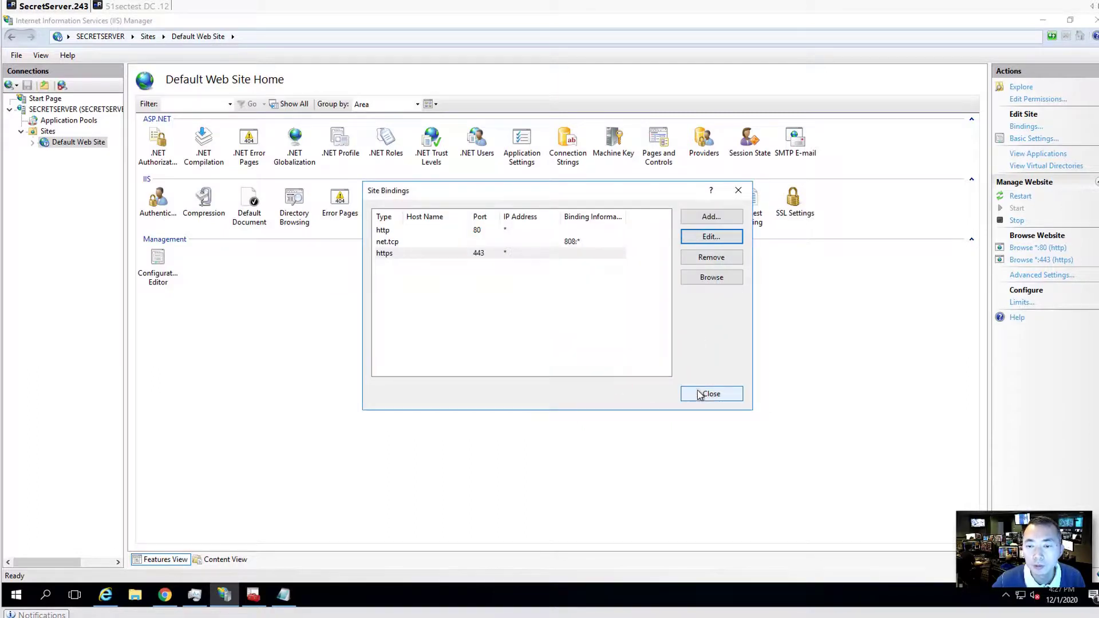
pyautogui.click(704, 394)
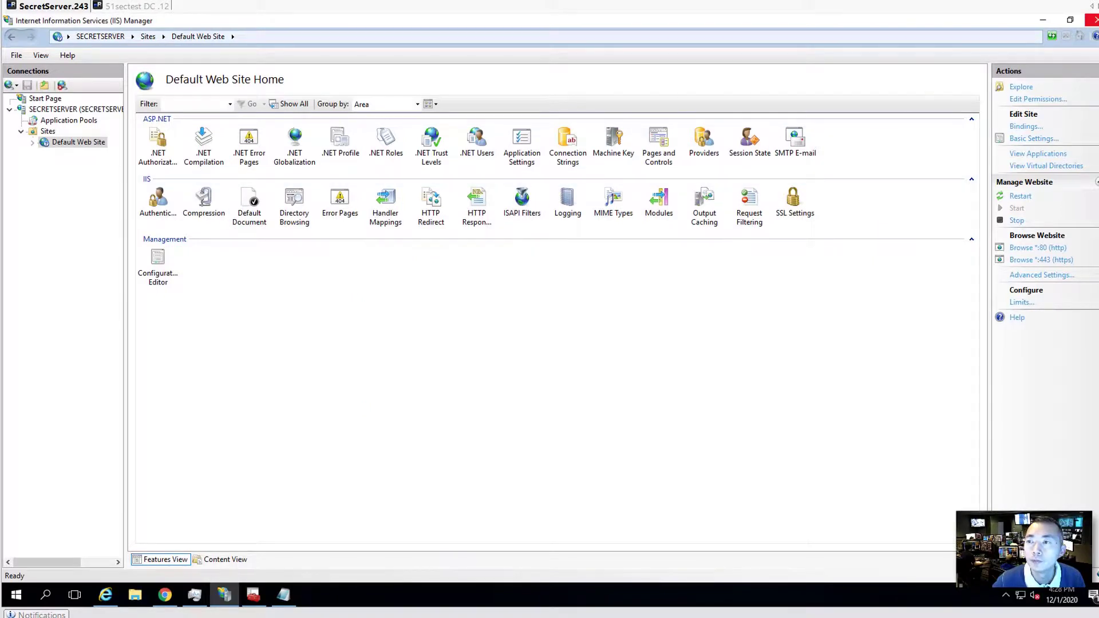
# Step: Restart Default Web Site, then close IIS Manager and the csr1 certificate request
pyautogui.rightClick(97, 148)
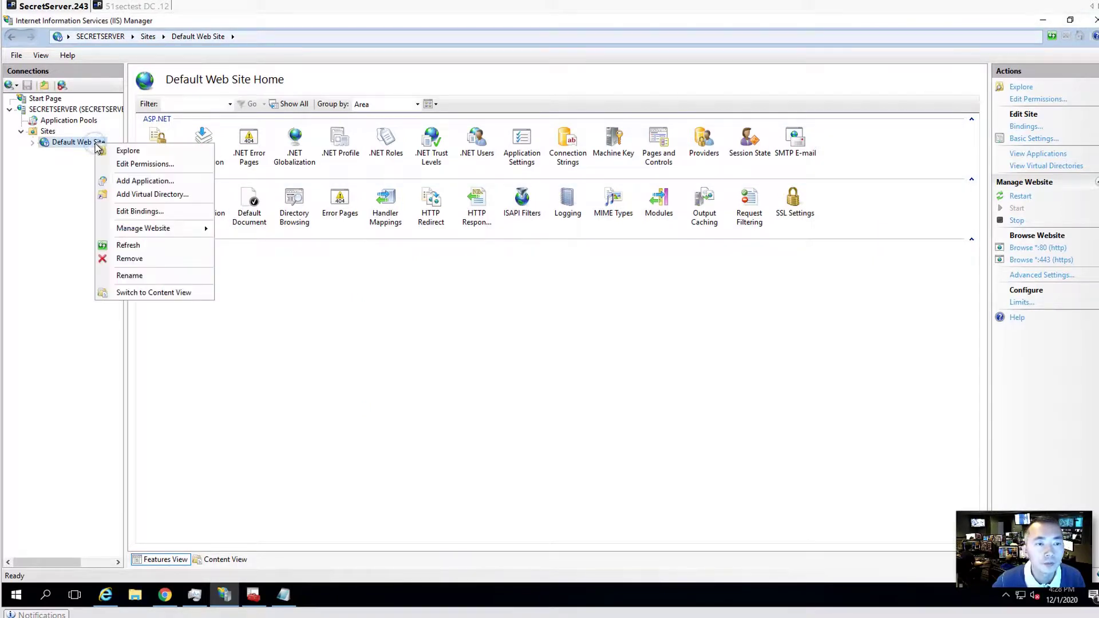
pyautogui.moveTo(198, 228)
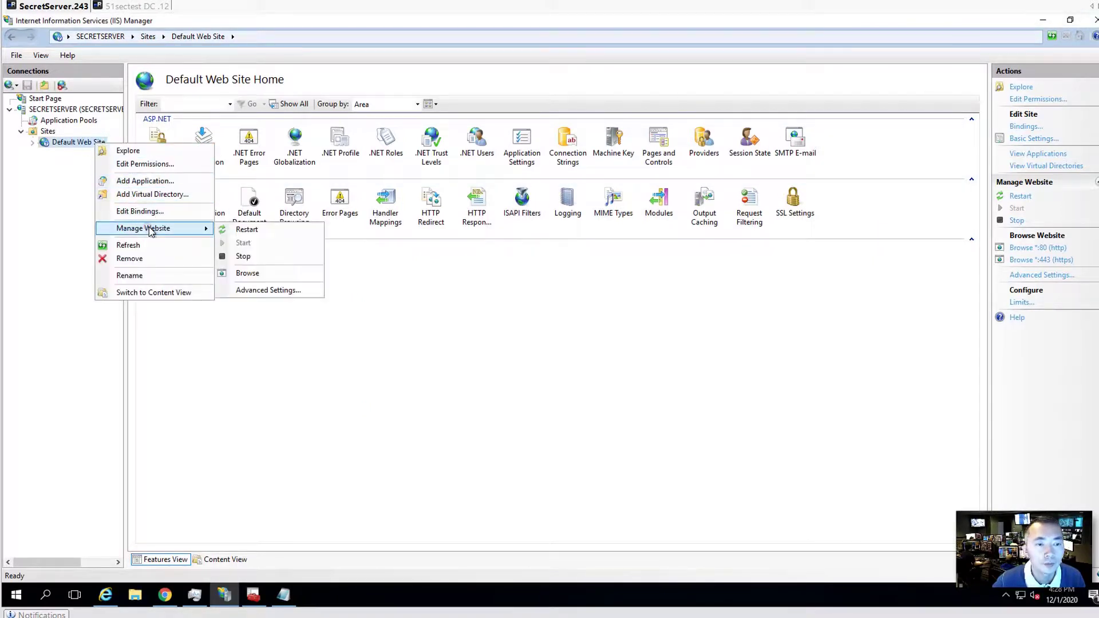
pyautogui.click(286, 237)
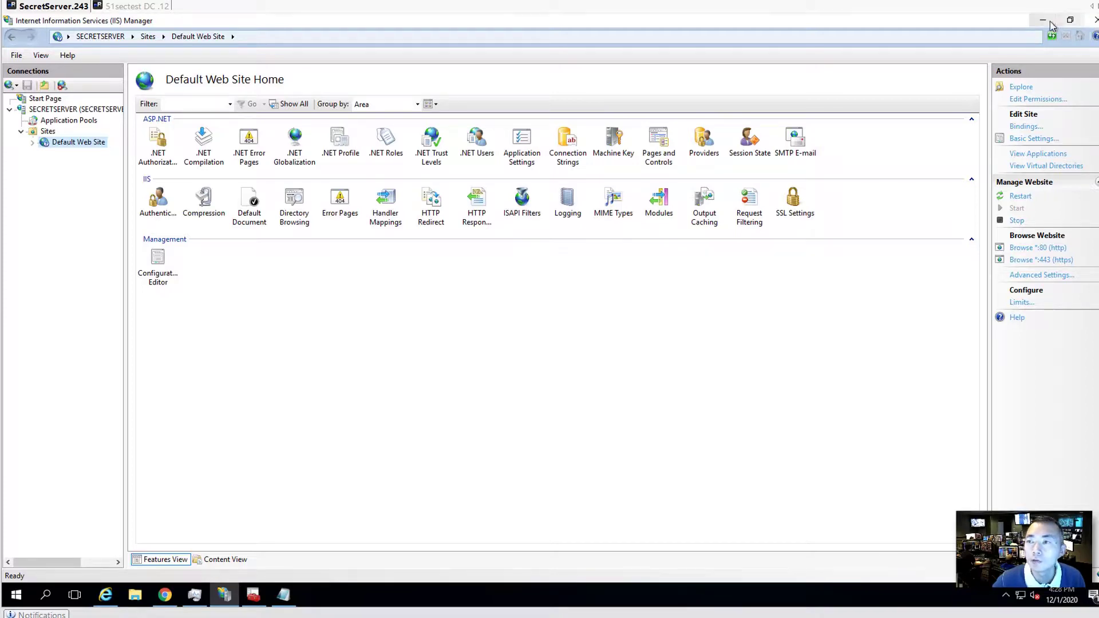
pyautogui.click(1094, 21)
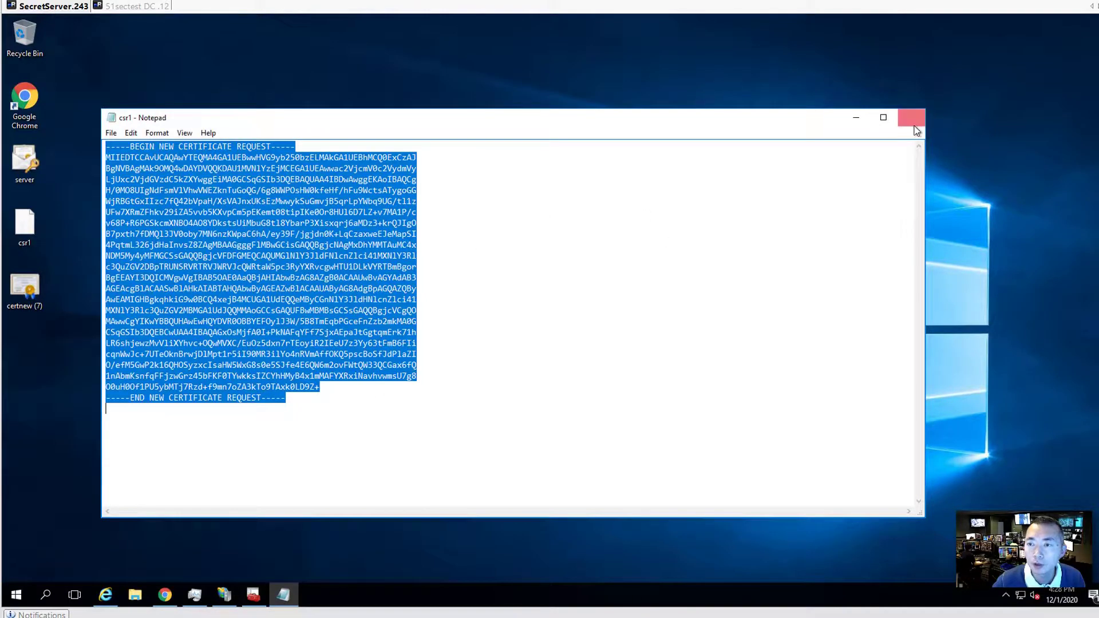
pyautogui.click(910, 117)
# Step: Reload the SecretServer page in the tab showing the privacy error
pyautogui.click(165, 595)
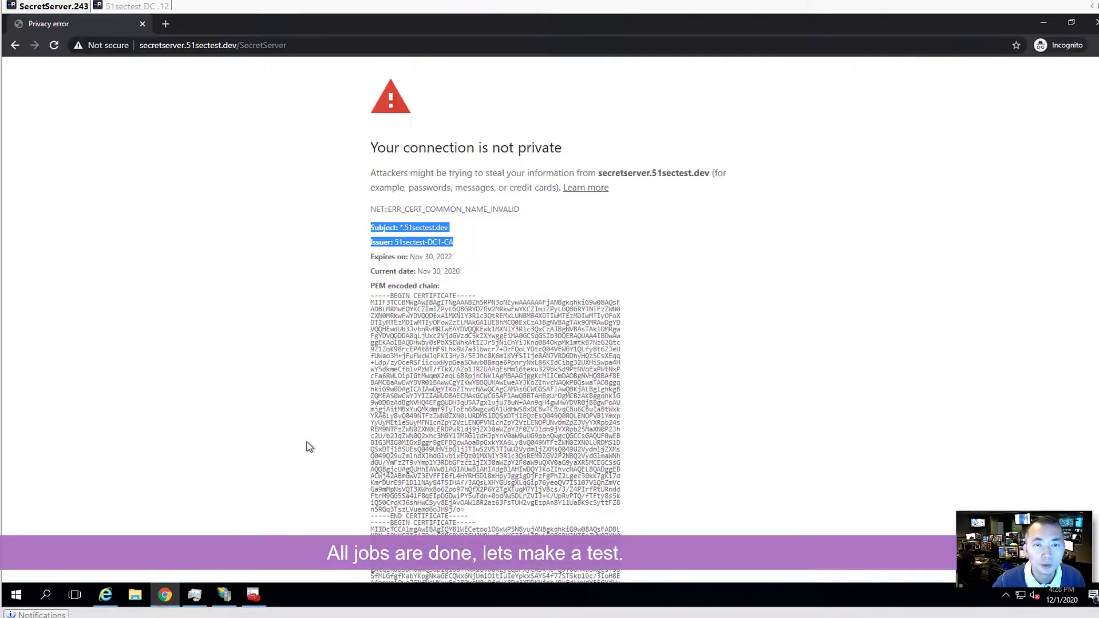
pyautogui.click(169, 46)
pyautogui.hotkey('ctrl', 'c')
pyautogui.click(231, 45)
pyautogui.moveTo(266, 46); pyautogui.dragTo(58, 39)
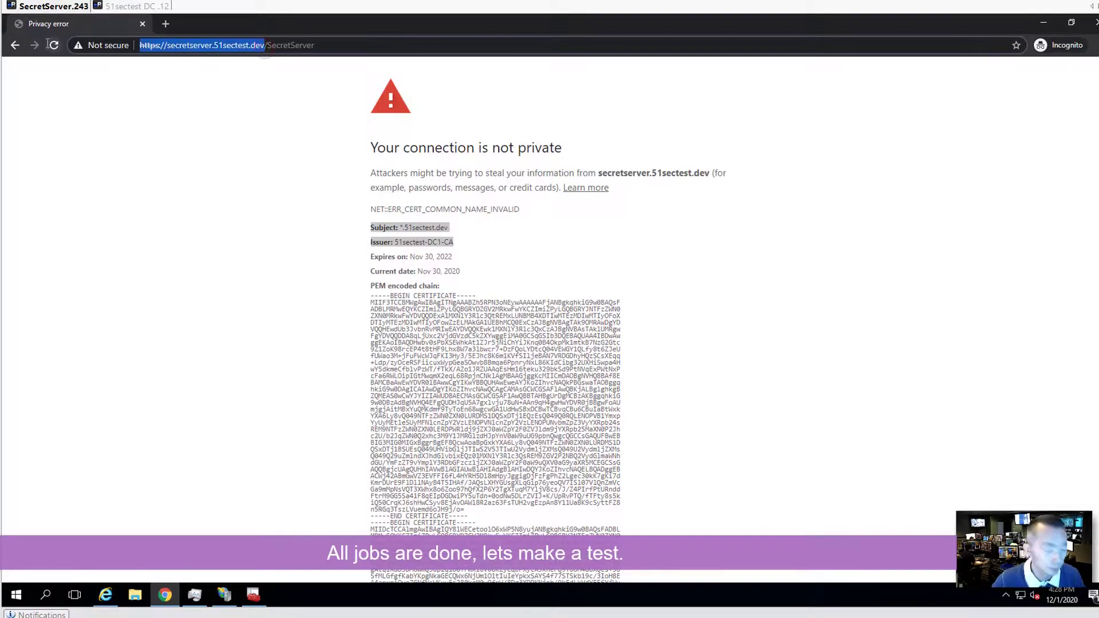
pyautogui.click(353, 51)
pyautogui.press('Return')
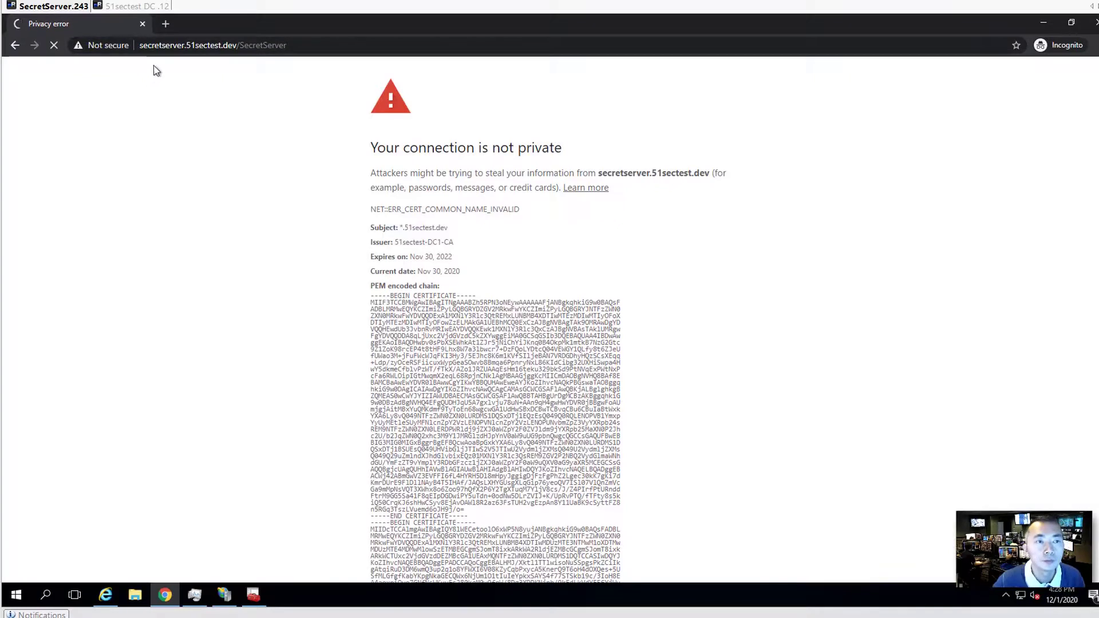
# Step: Load secretserver.51sectest.dev/SecretServer in a new incognito tab
pyautogui.click(166, 24)
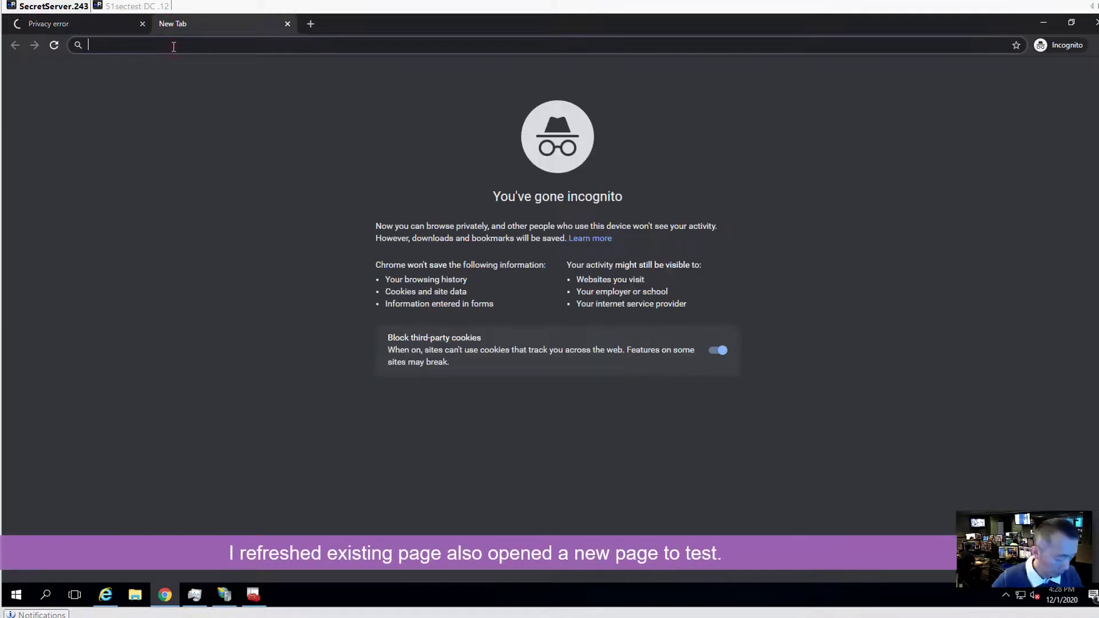
pyautogui.hotkey('ctrl', 'v')
pyautogui.press('Return')
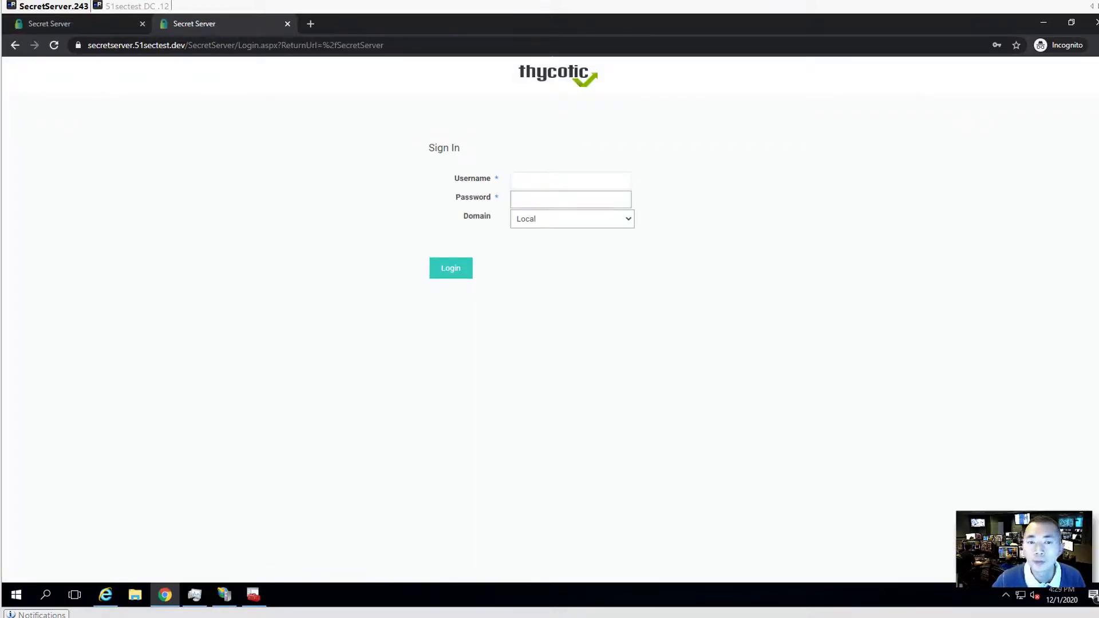
# Step: Open the Secret Server site's valid certificate from the padlock's connection details
pyautogui.click(97, 26)
pyautogui.click(173, 24)
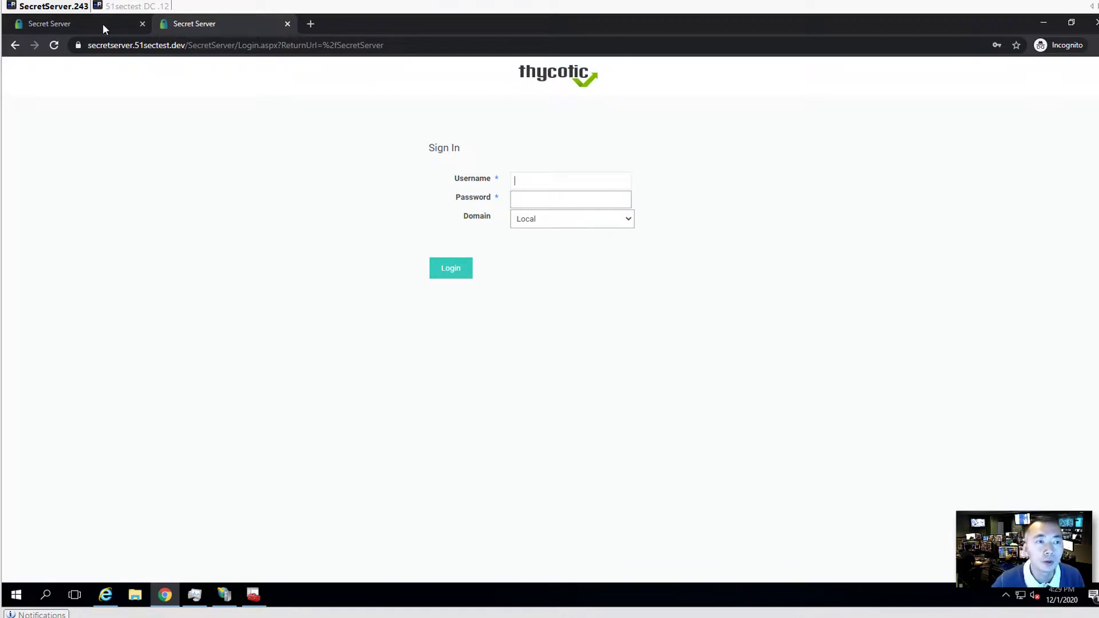
pyautogui.click(76, 46)
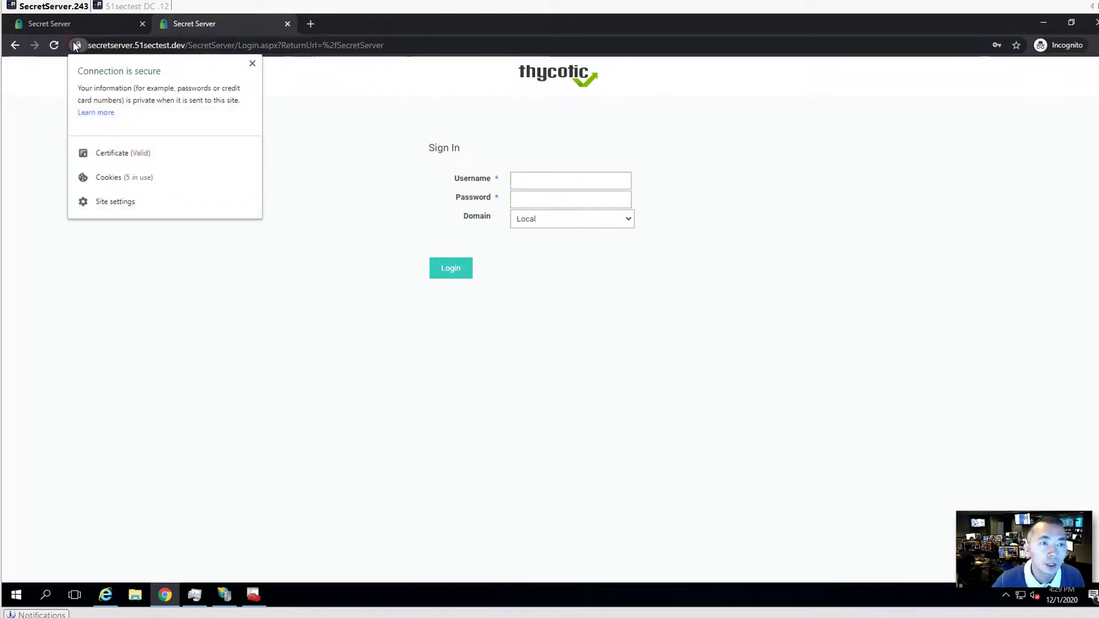
pyautogui.click(137, 153)
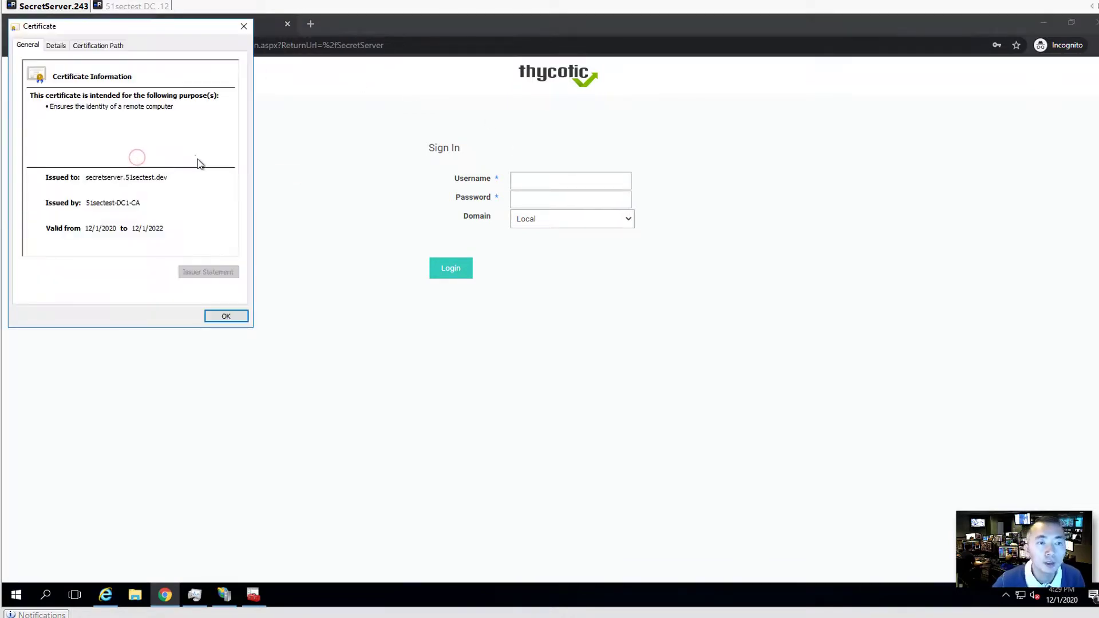
pyautogui.click(87, 178)
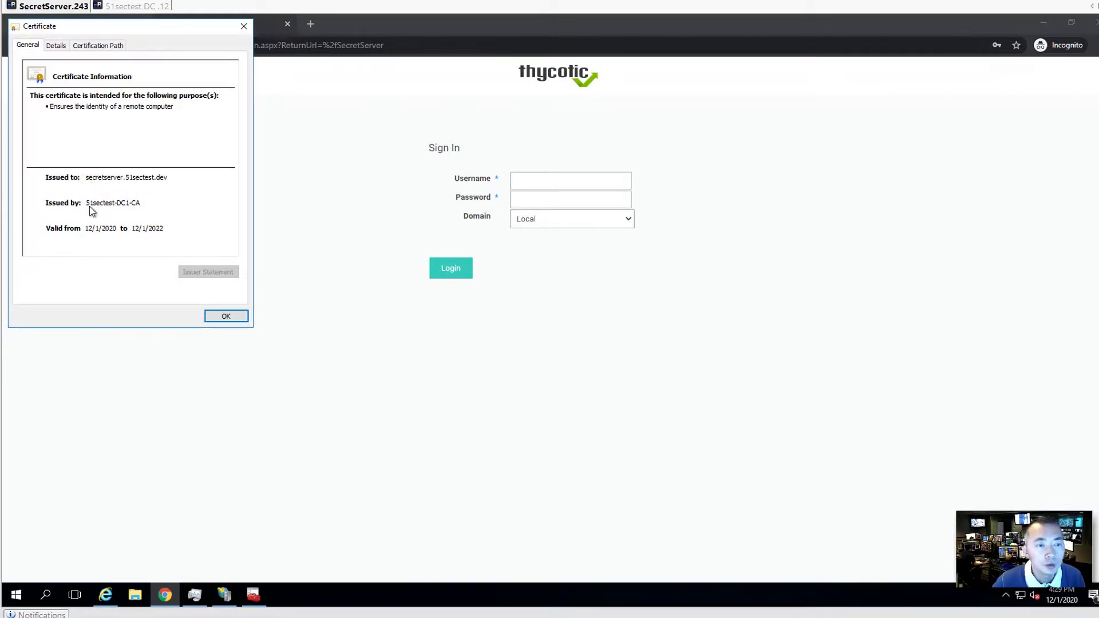
pyautogui.click(89, 208)
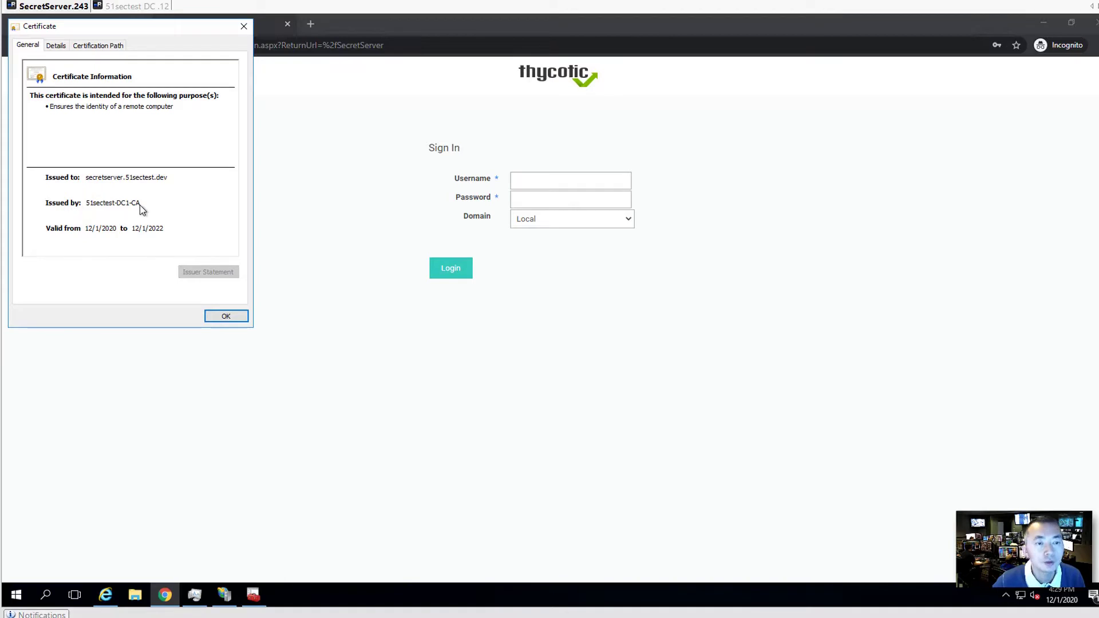
# Step: Review the certificate's Details and Certification Path, confirming issuer 51sectest-DC1-CA
pyautogui.click(59, 45)
pyautogui.click(108, 46)
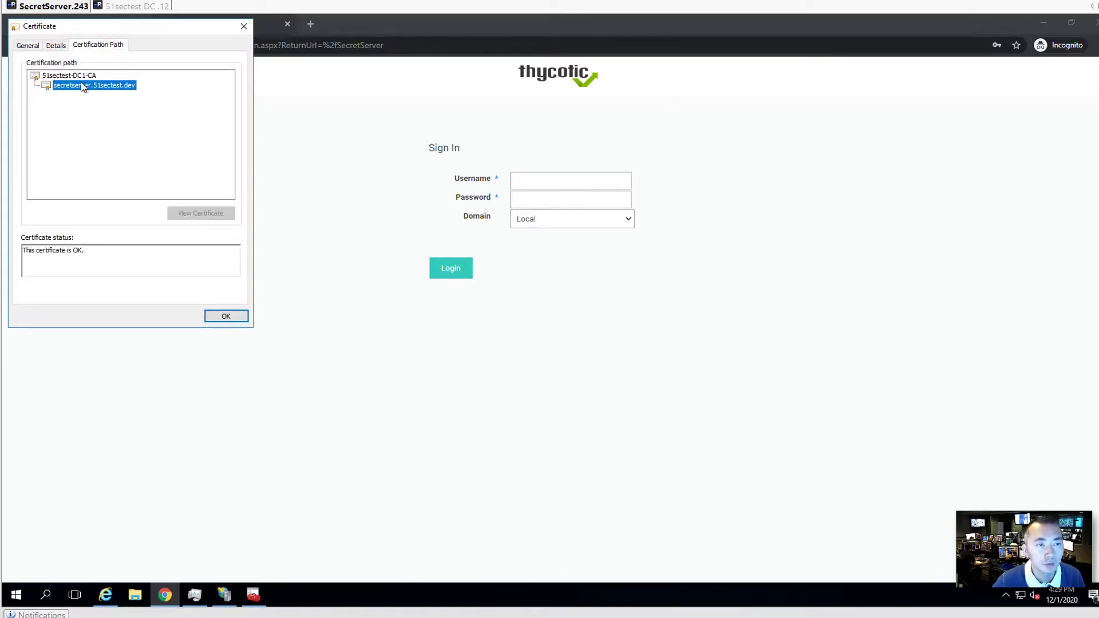
pyautogui.click(76, 76)
pyautogui.click(55, 47)
pyautogui.click(33, 46)
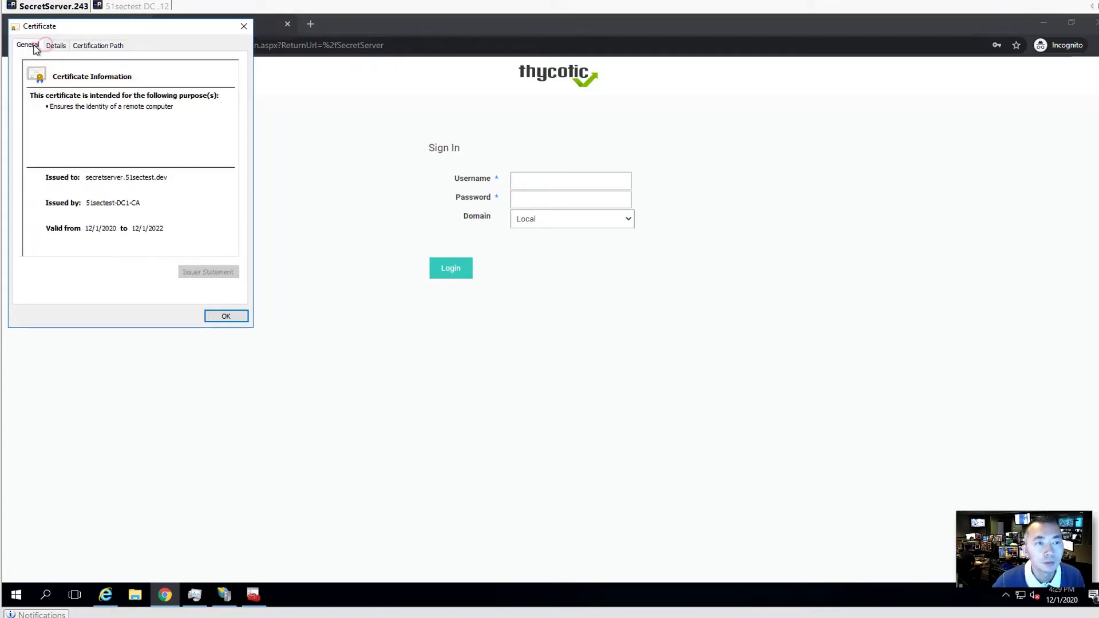